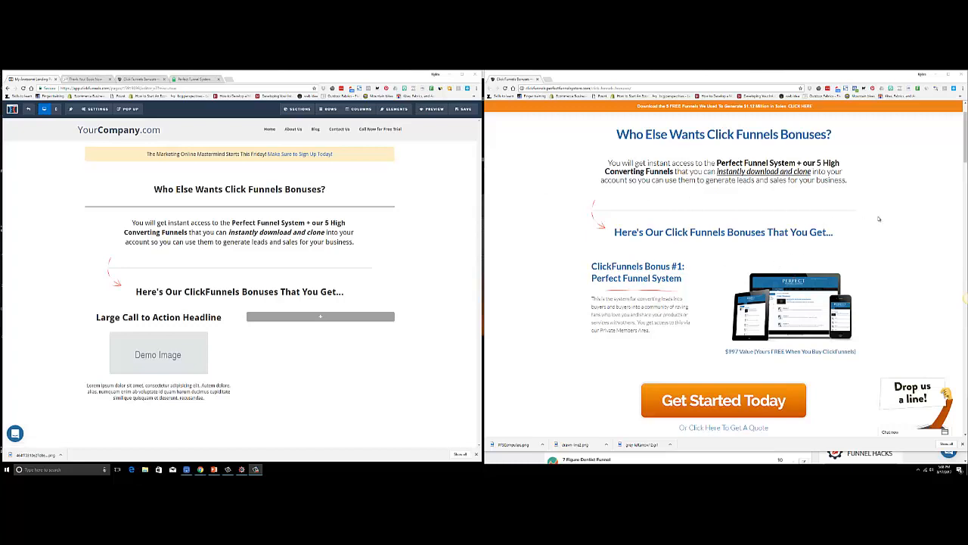
# Examine the reference ClickFunnels bonuses page, covering bonus sections #1 to #6, their images and buttons, and the header navigation
pyautogui.scroll(-3, 879, 219)
pyautogui.scroll(4, 878, 218)
pyautogui.scroll(-4, 879, 219)
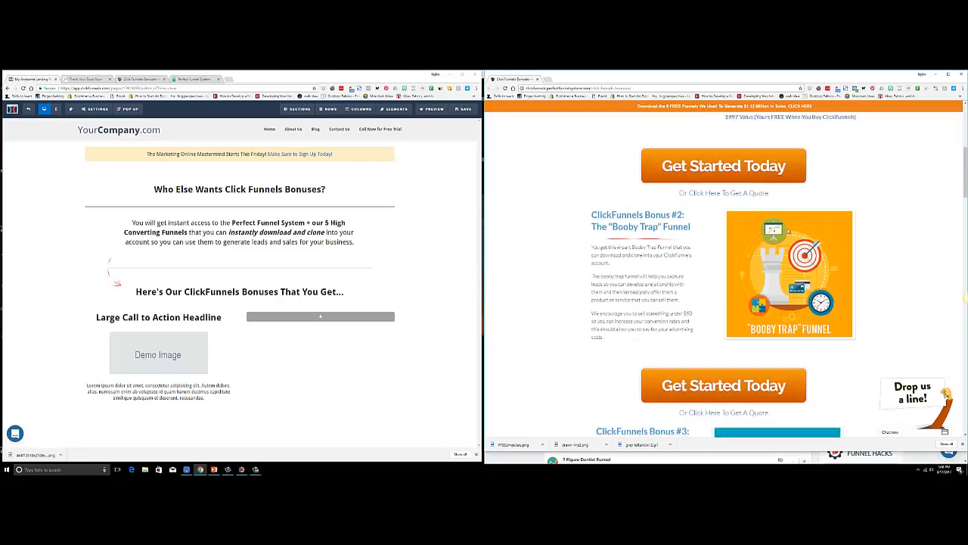
pyautogui.moveTo(743, 286)
pyautogui.scroll(-1, 669, 245)
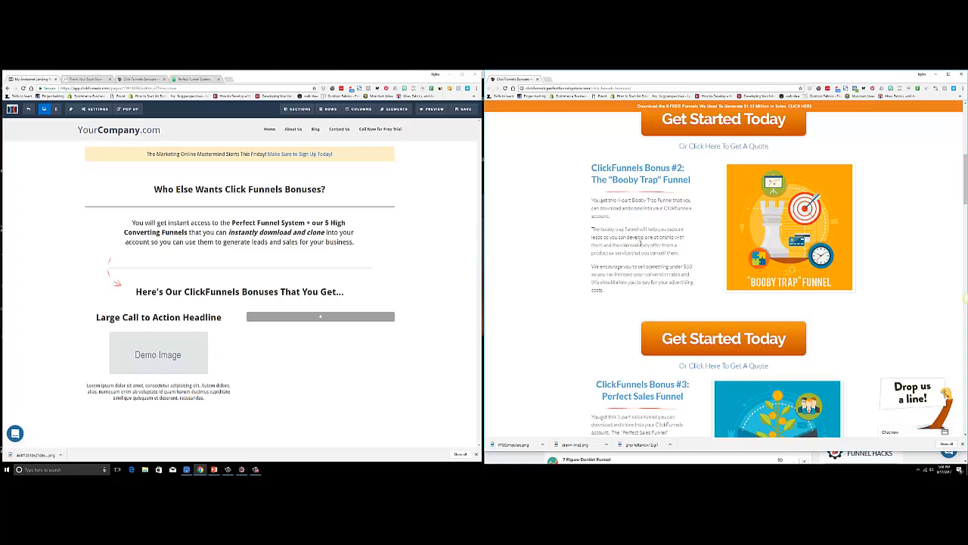
pyautogui.scroll(-5, 642, 244)
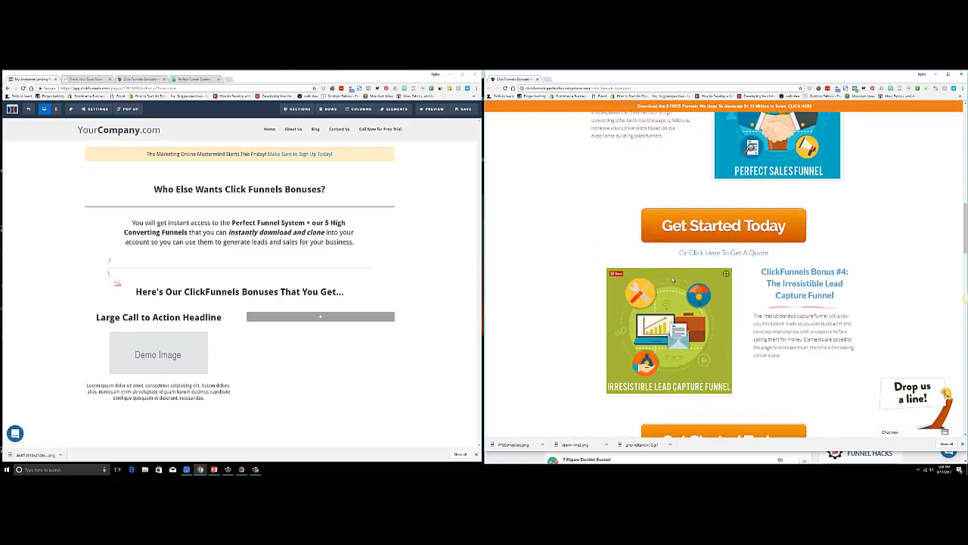
pyautogui.scroll(-5, 864, 323)
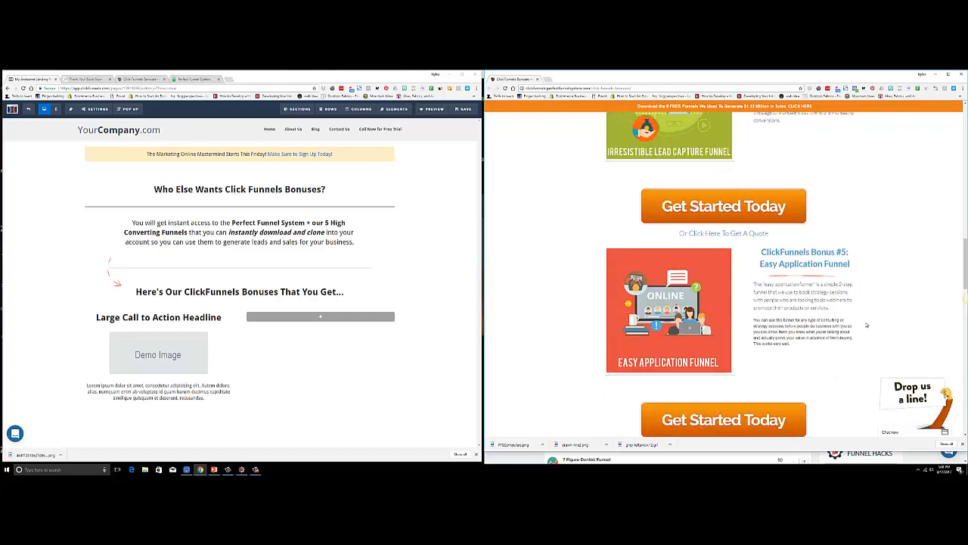
pyautogui.scroll(-1, 864, 323)
pyautogui.scroll(9, 859, 312)
pyautogui.scroll(3, 859, 313)
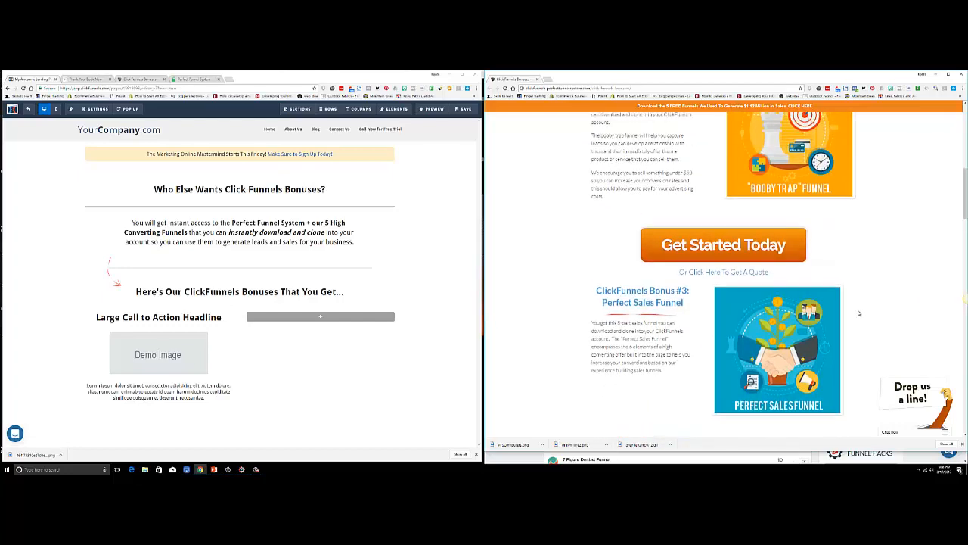
pyautogui.scroll(-1, 859, 312)
pyautogui.scroll(-3, 779, 257)
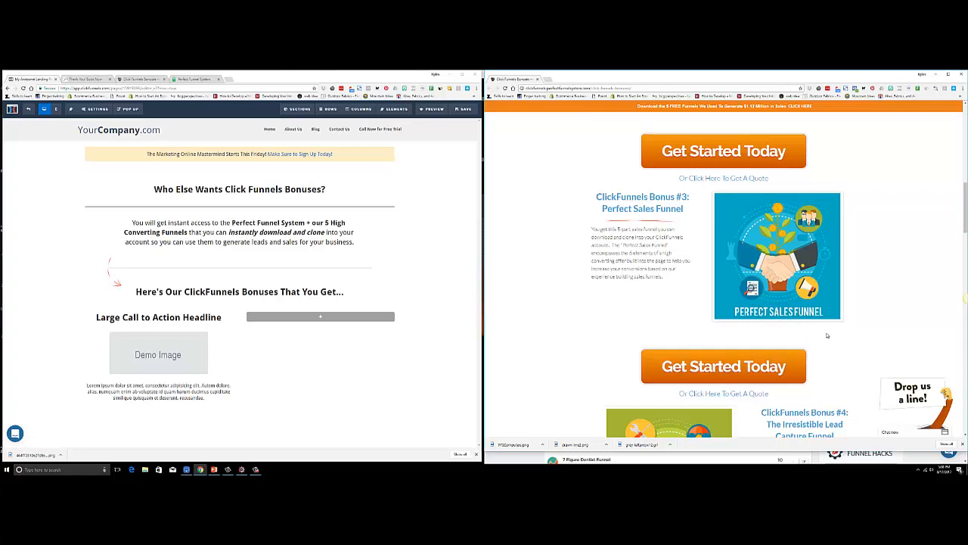
pyautogui.scroll(-4, 847, 318)
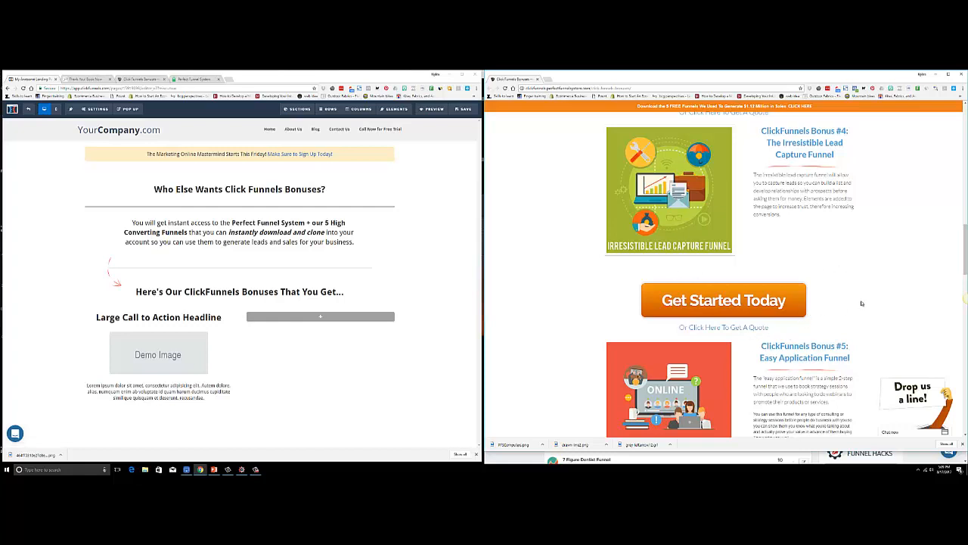
pyautogui.scroll(-4, 866, 287)
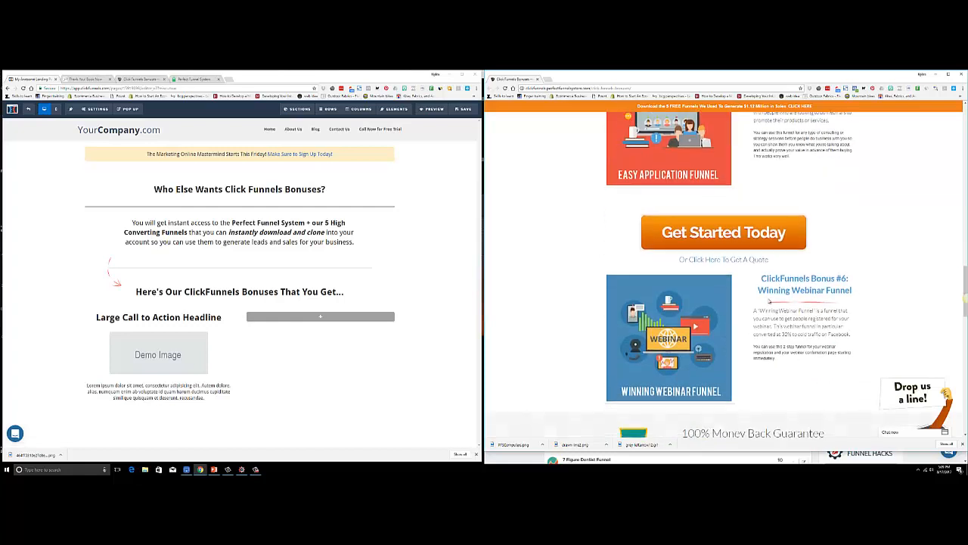
pyautogui.scroll(10, 805, 214)
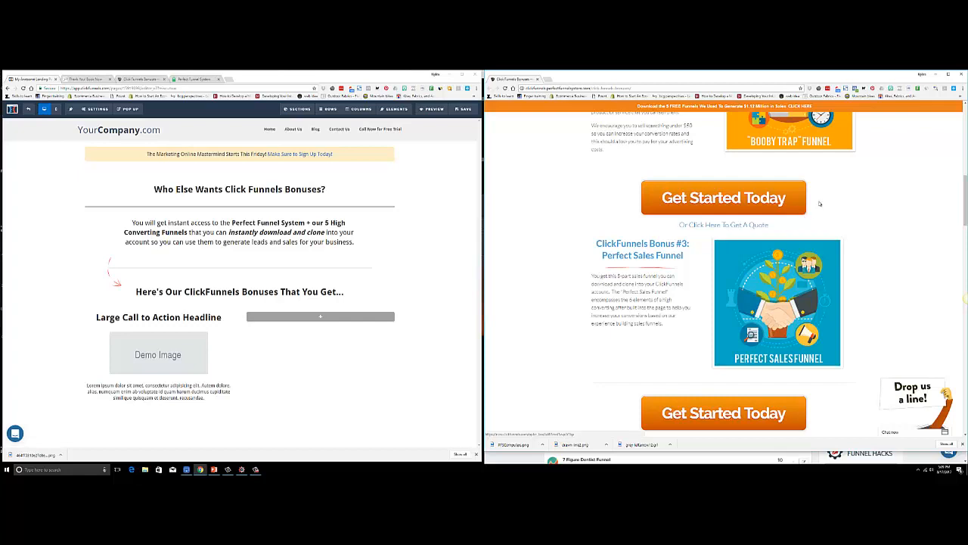
pyautogui.scroll(3, 859, 194)
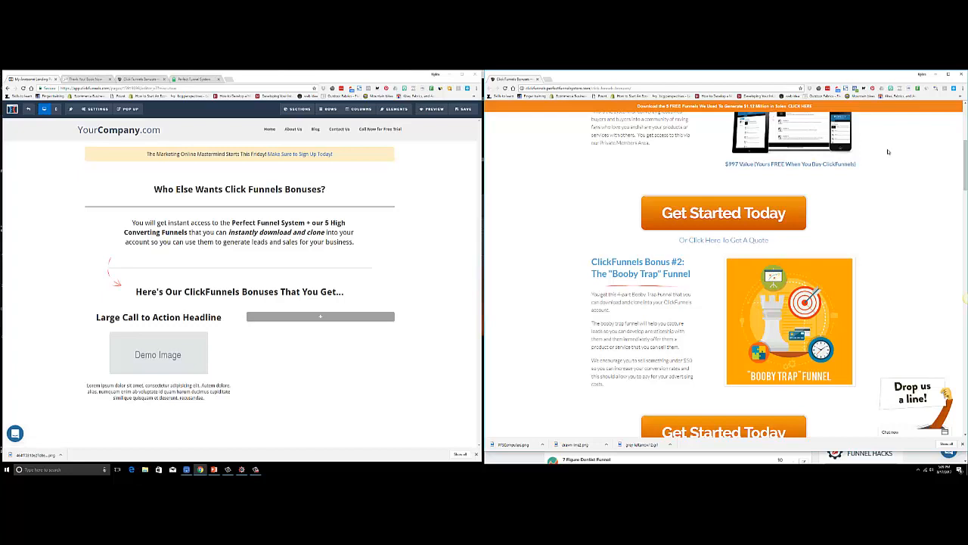
pyautogui.scroll(2, 889, 153)
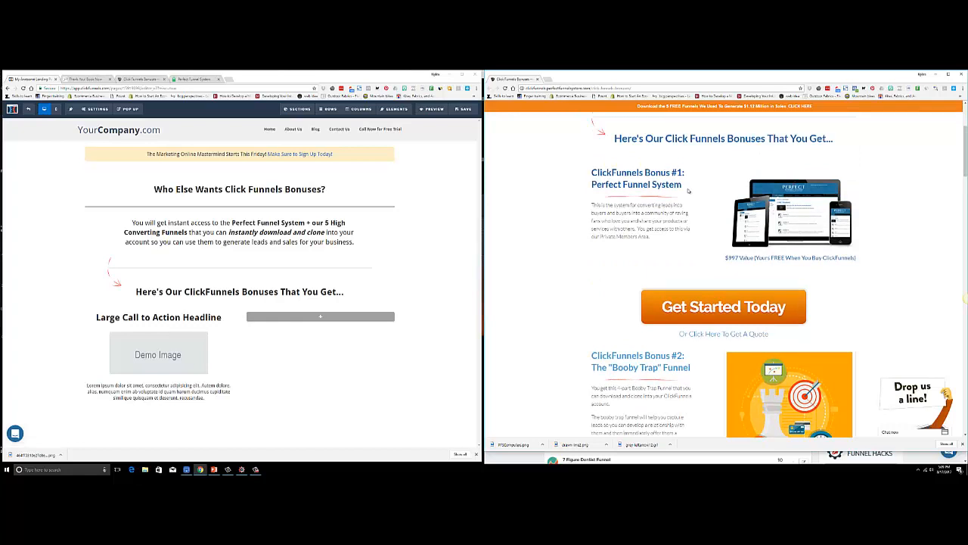
pyautogui.scroll(3, 688, 191)
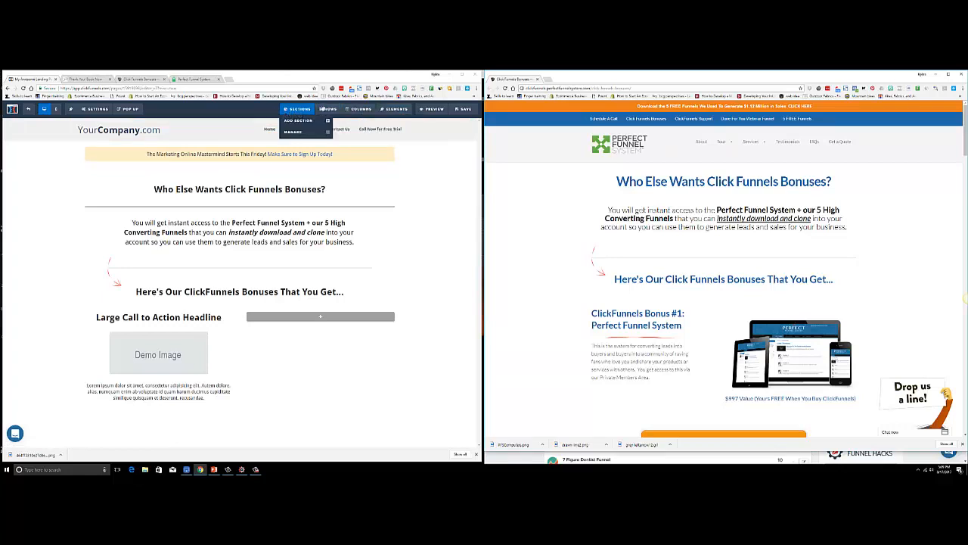
pyautogui.moveTo(325, 108)
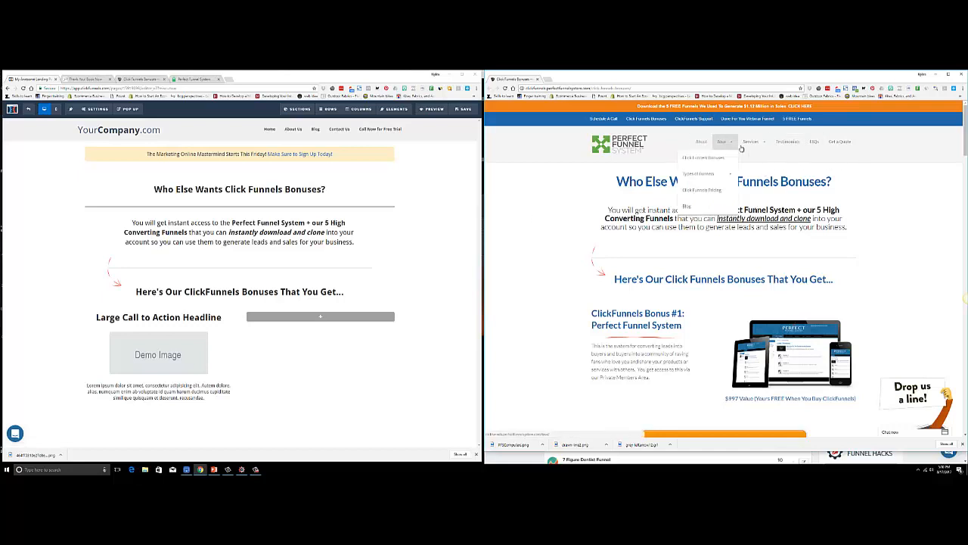
pyautogui.moveTo(767, 144)
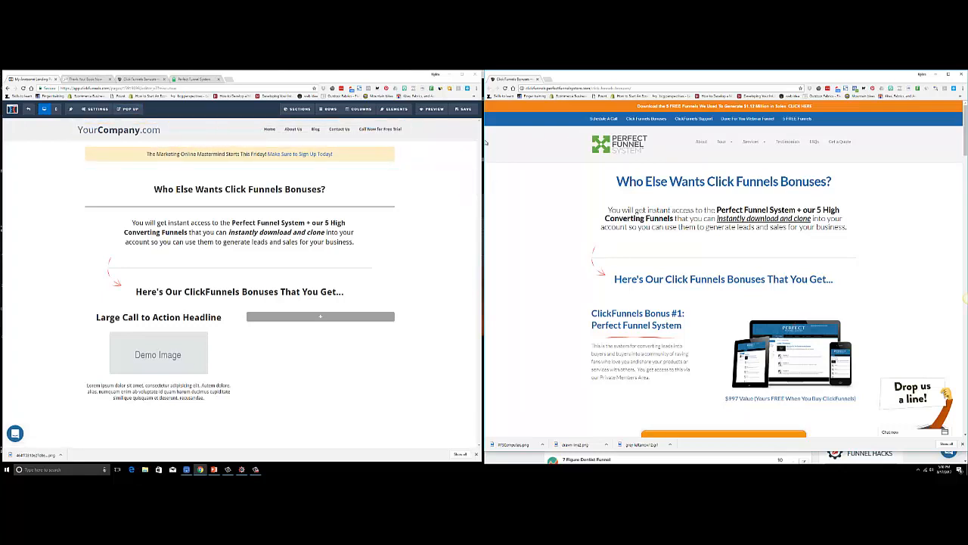
# Replace the YourCompany.com header text on the landing page with "OEQ Media"
pyautogui.click(103, 110)
pyautogui.tripleClick(142, 132)
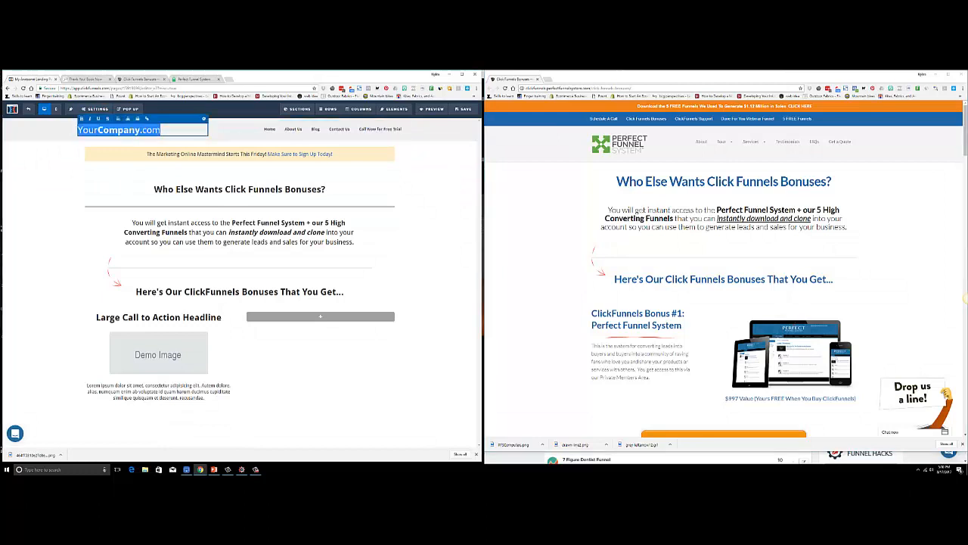
pyautogui.write('OEQ Media')
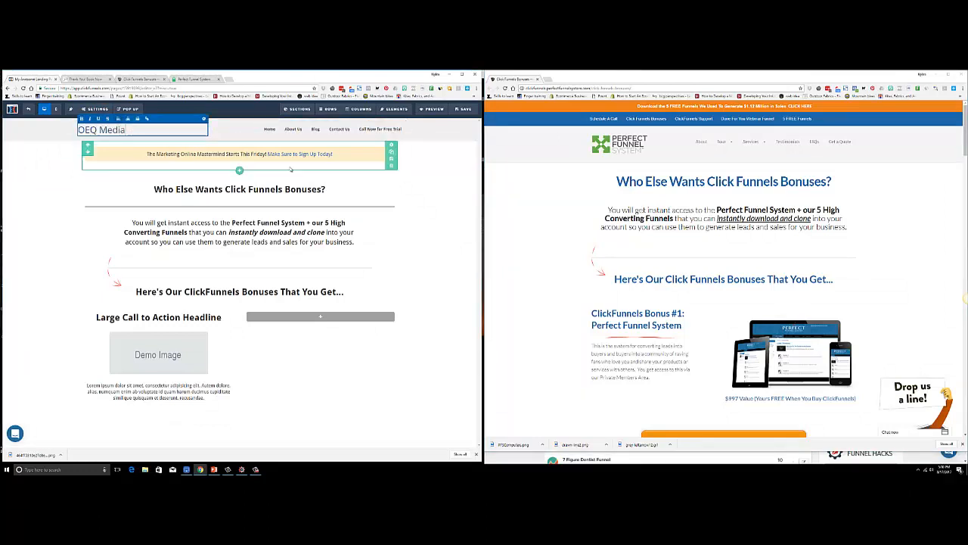
pyautogui.click(120, 142)
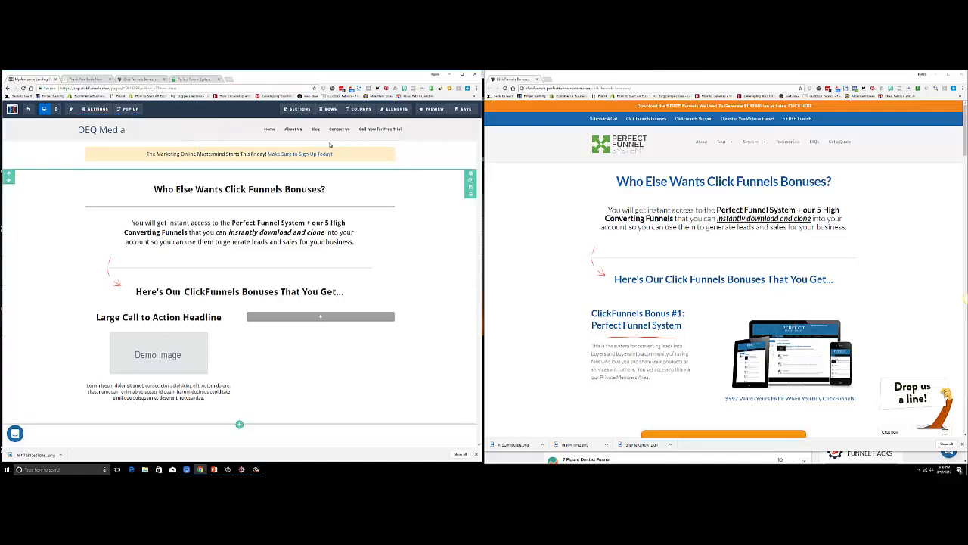
# Add an image element beneath the company name in the header and delete it again
pyautogui.click(142, 137)
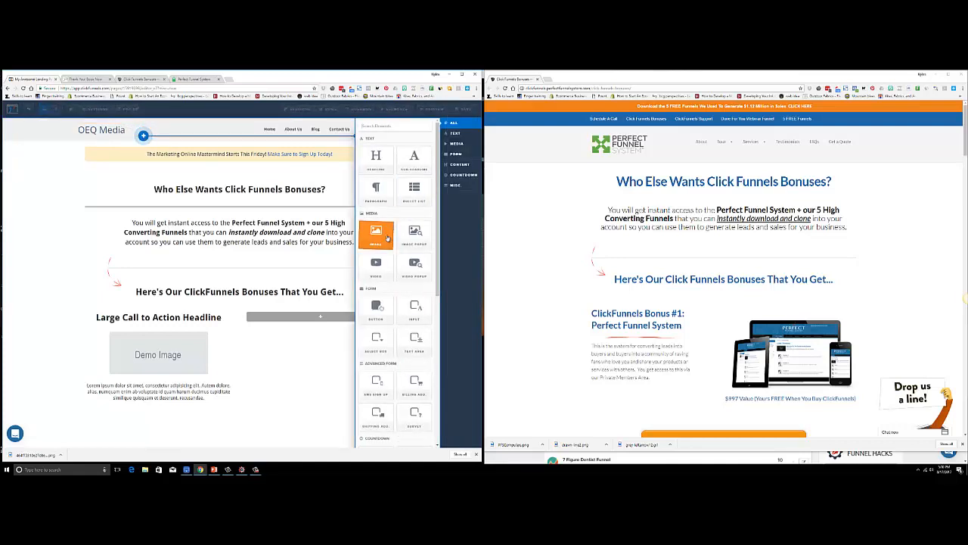
pyautogui.click(382, 235)
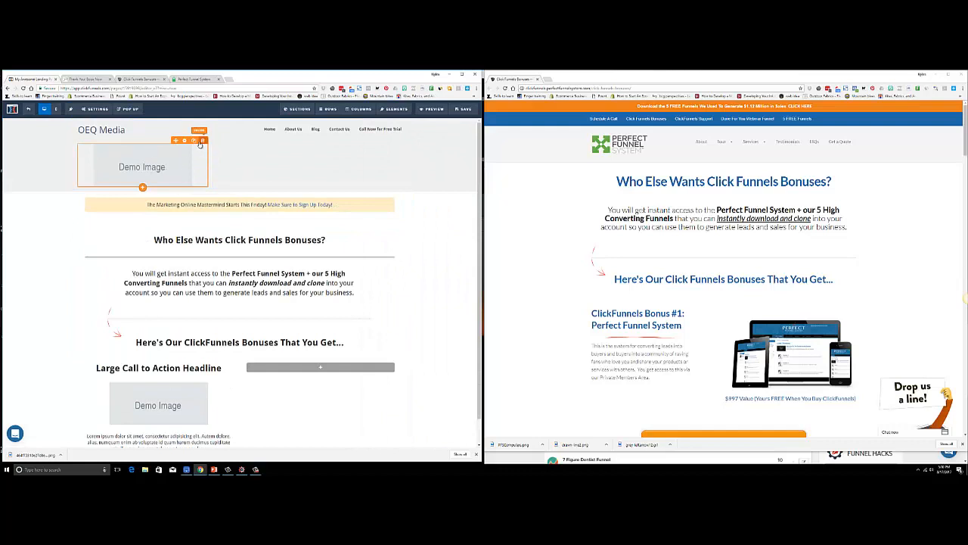
pyautogui.click(203, 141)
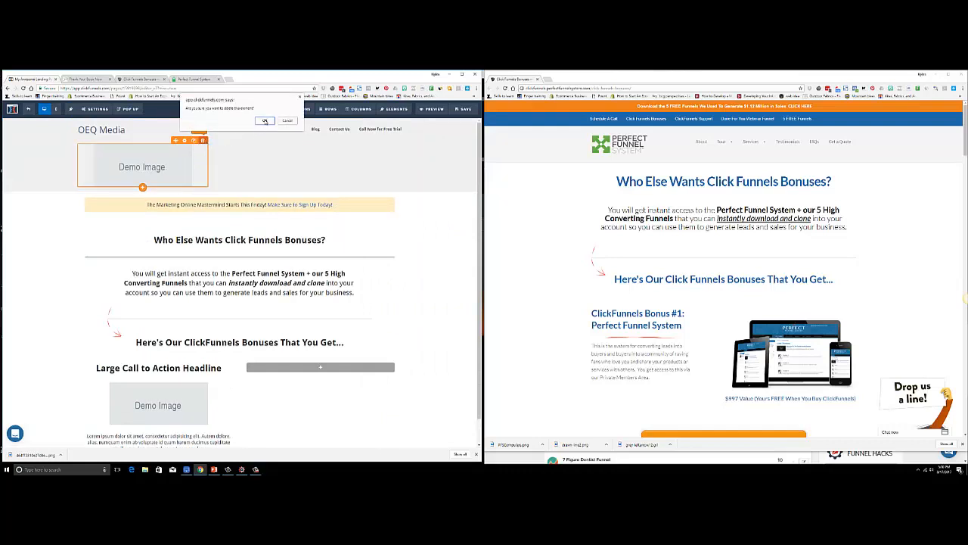
pyautogui.click(265, 121)
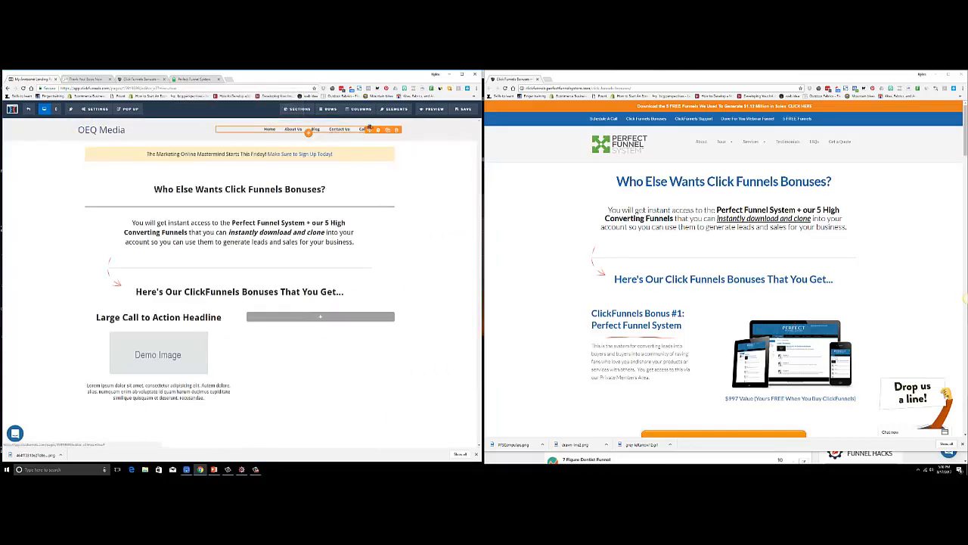
# Rename the first two header navigation links to "Schedule A Call" and "Click Funnels Bonuses"
pyautogui.click(369, 129)
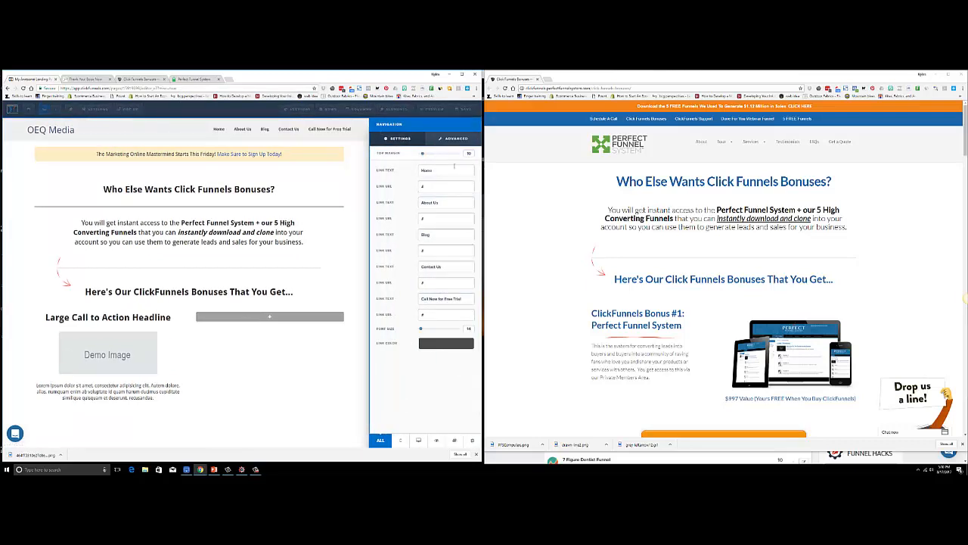
pyautogui.doubleClick(454, 168)
pyautogui.write('$')
pyautogui.write('chedu')
pyautogui.write('le a Call')
pyautogui.tripleClick(441, 202)
pyautogui.write('Click Funnels Bonuses')
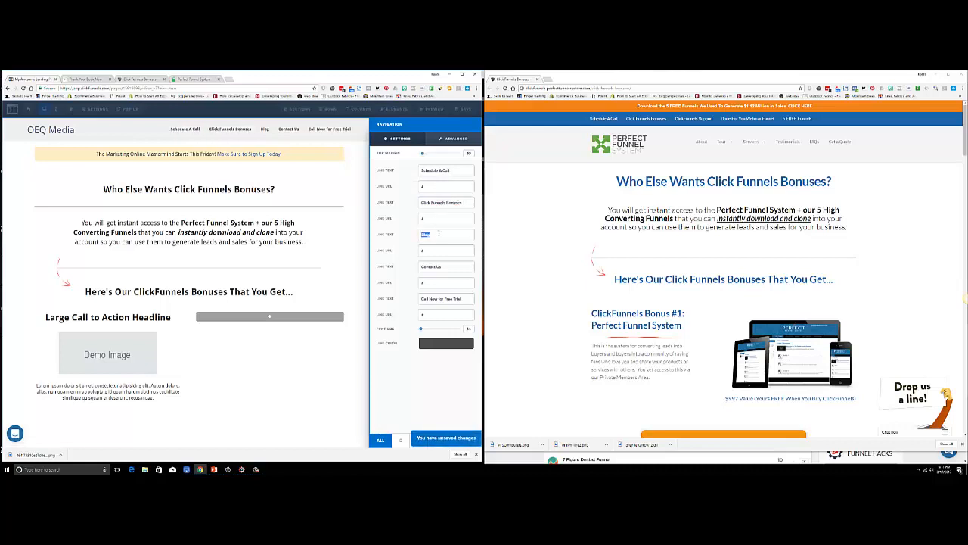
# Rename the third navigation link to "ClickFunnels Support" and the fourth to "Done For You Webinar Funnel"
pyautogui.write('ClickFunne')
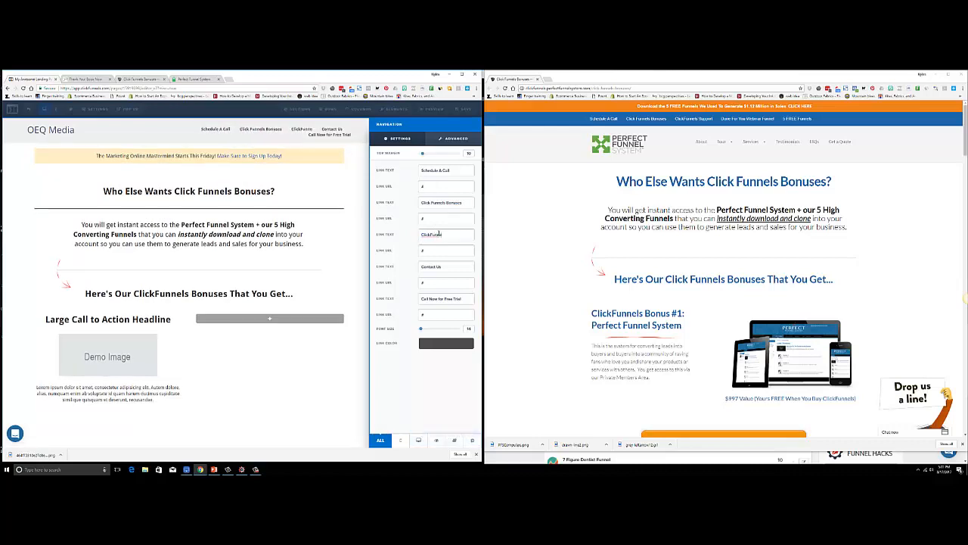
pyautogui.write('ls Support')
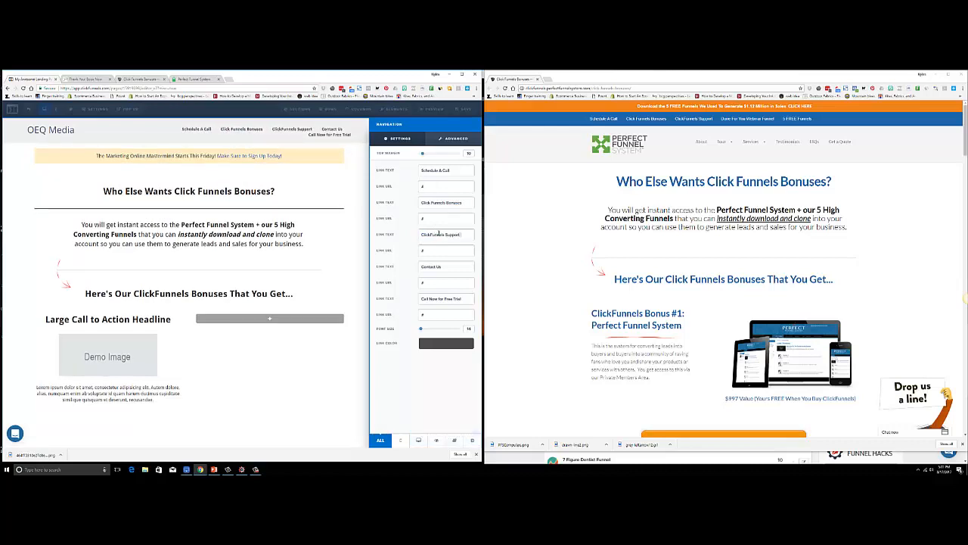
pyautogui.tripleClick(449, 270)
pyautogui.write('Done For Your')
pyautogui.press('BackSpace')
pyautogui.write('Webinar Funnel')
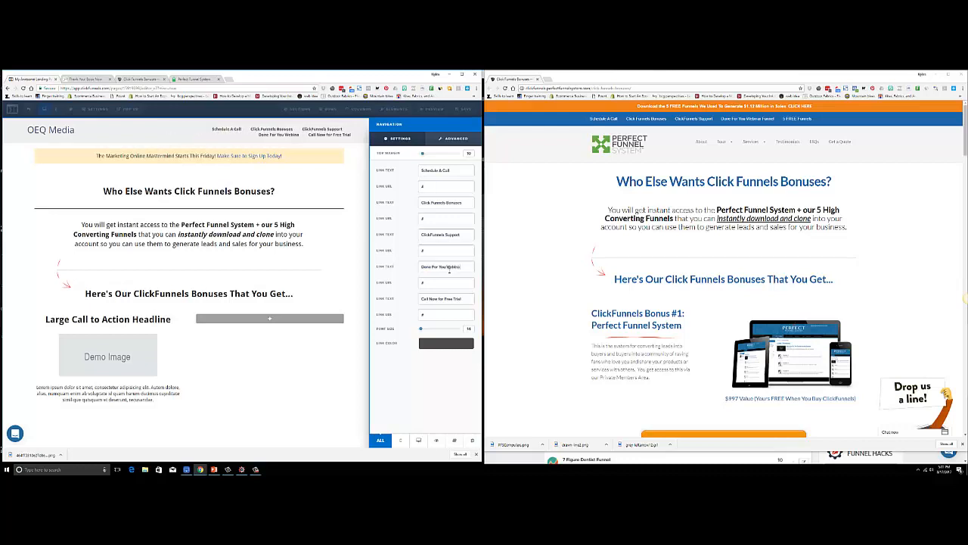
pyautogui.write('l')
# Rename the fifth navigation link to "5 FREE Funnels" and widen the header's navigation column so all links fit on one line
pyautogui.tripleClick(461, 298)
pyautogui.write('5 FREE Funnels')
pyautogui.click(343, 199)
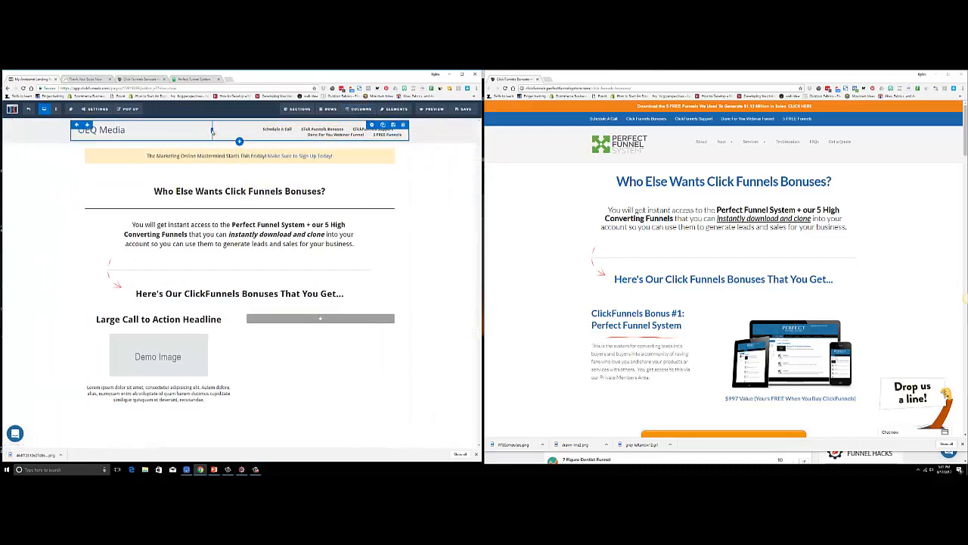
pyautogui.moveTo(212, 130); pyautogui.dragTo(172, 135)
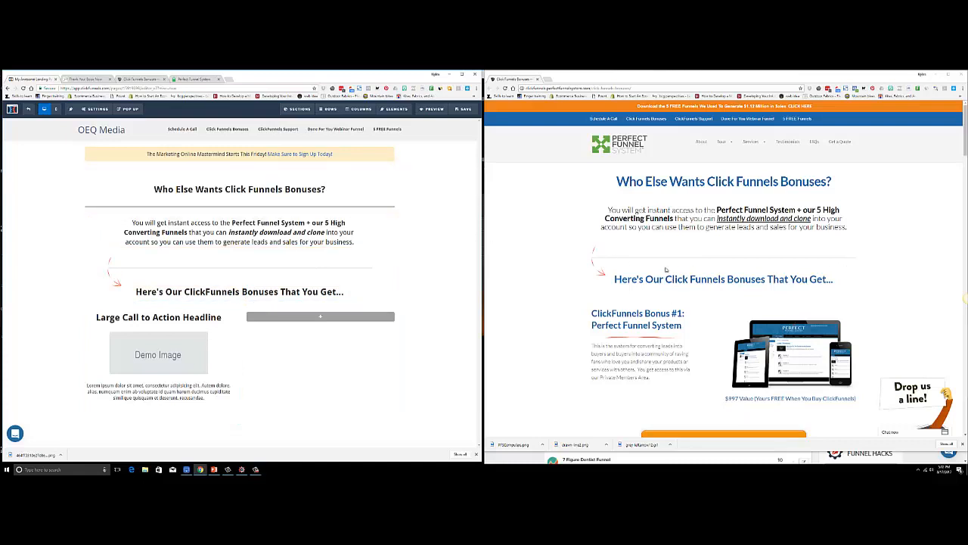
# Examine the arrow divider image and the Bonus #1 section on the reference page, including its headline, text, product image and button
pyautogui.rightClick(668, 261)
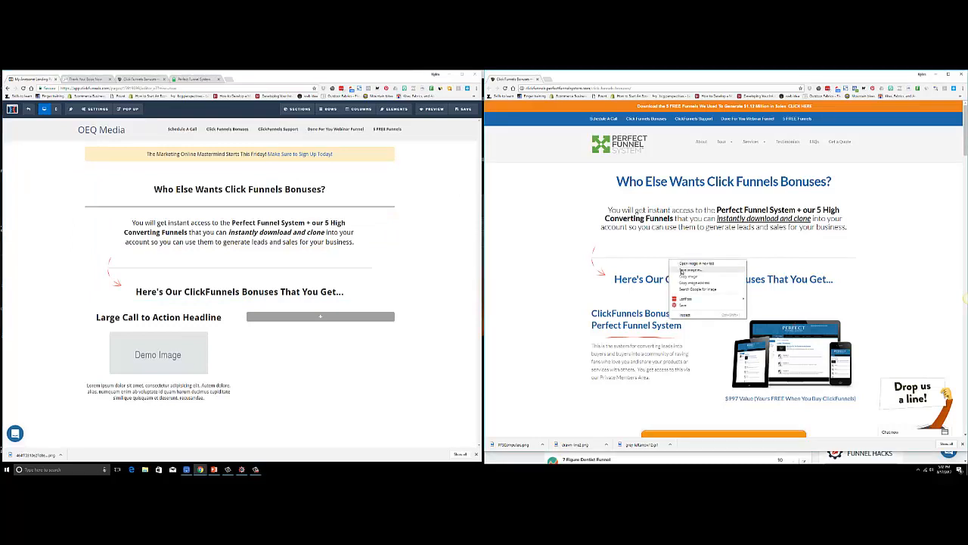
pyautogui.click(524, 323)
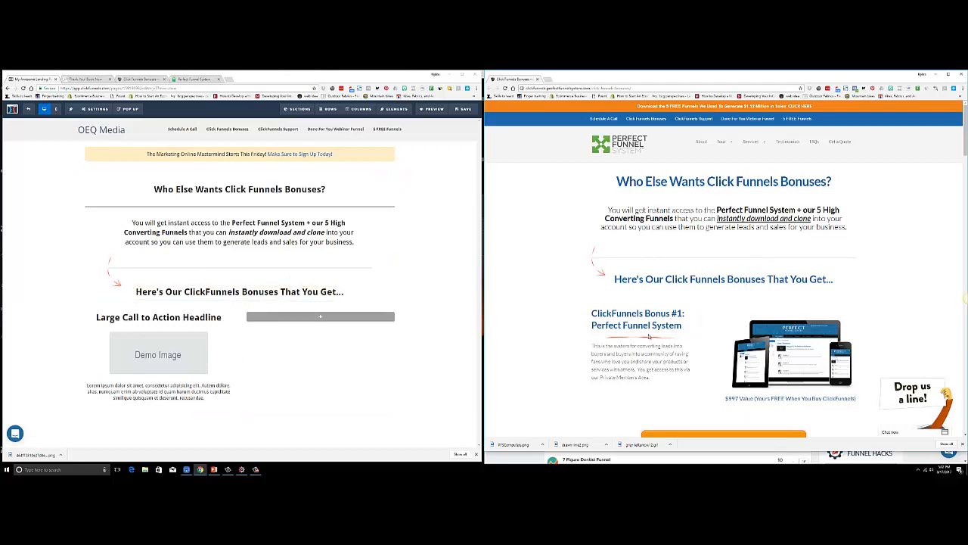
pyautogui.scroll(-1, 638, 361)
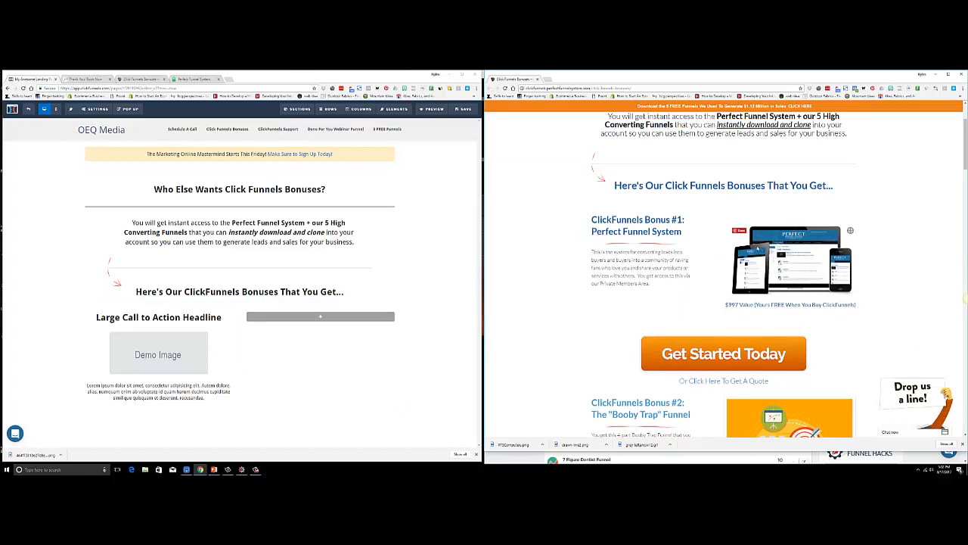
pyautogui.scroll(-2, 806, 251)
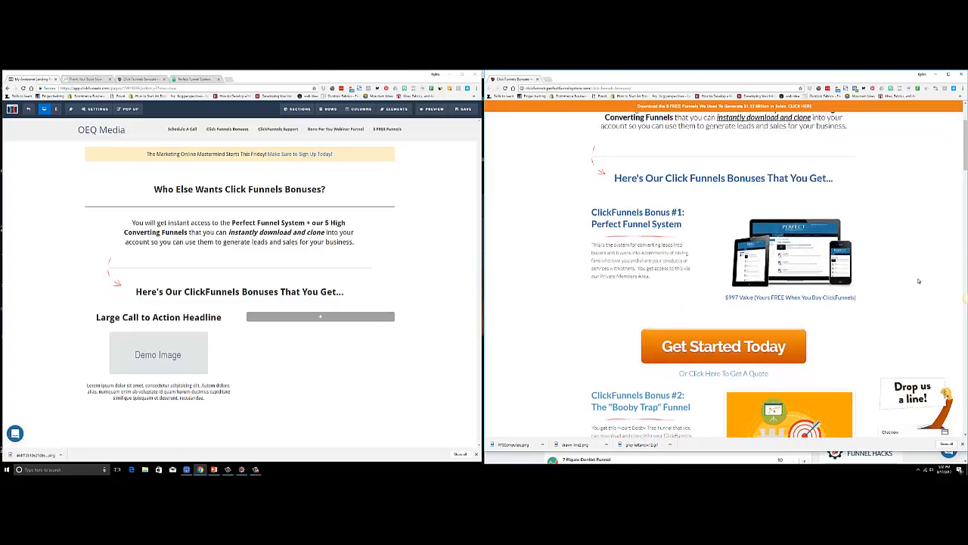
pyautogui.scroll(2, 632, 291)
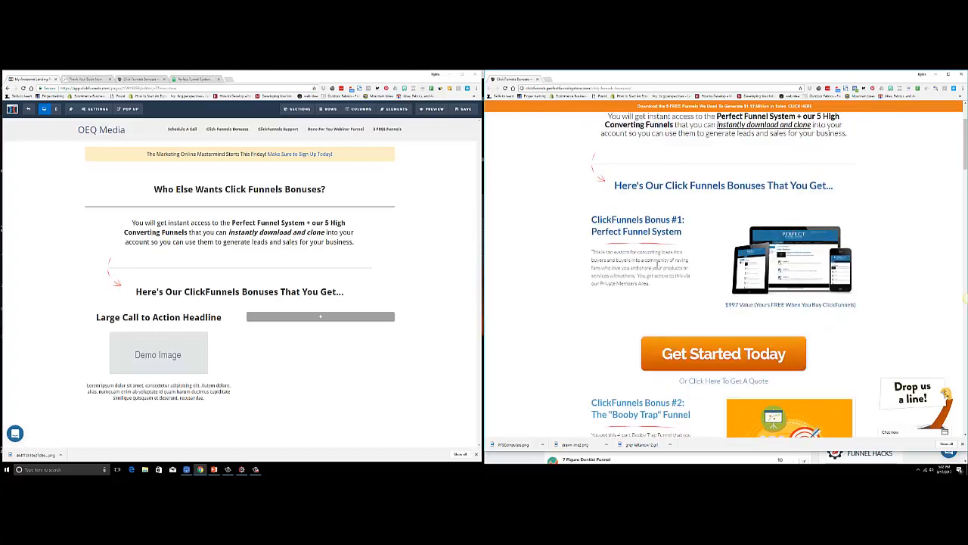
pyautogui.scroll(2, 890, 238)
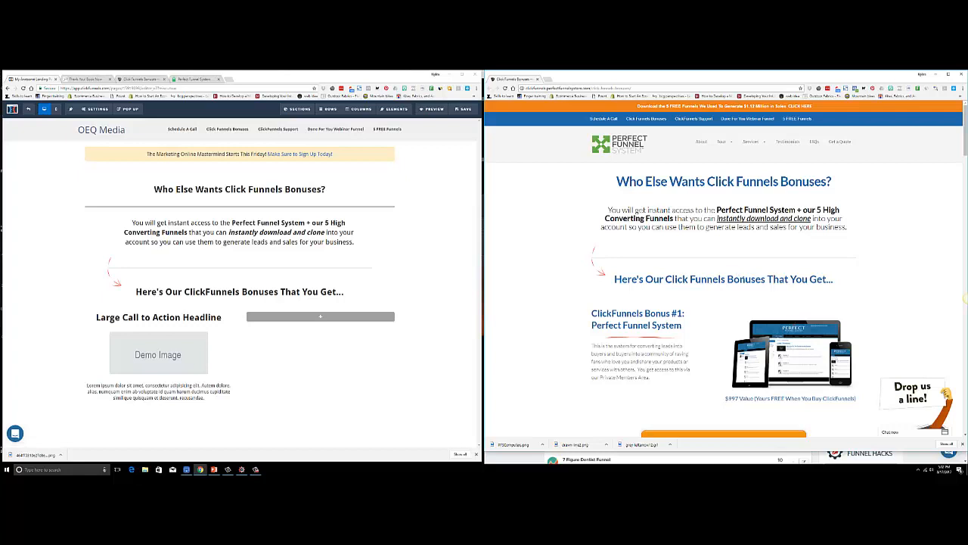
pyautogui.scroll(-1, 743, 278)
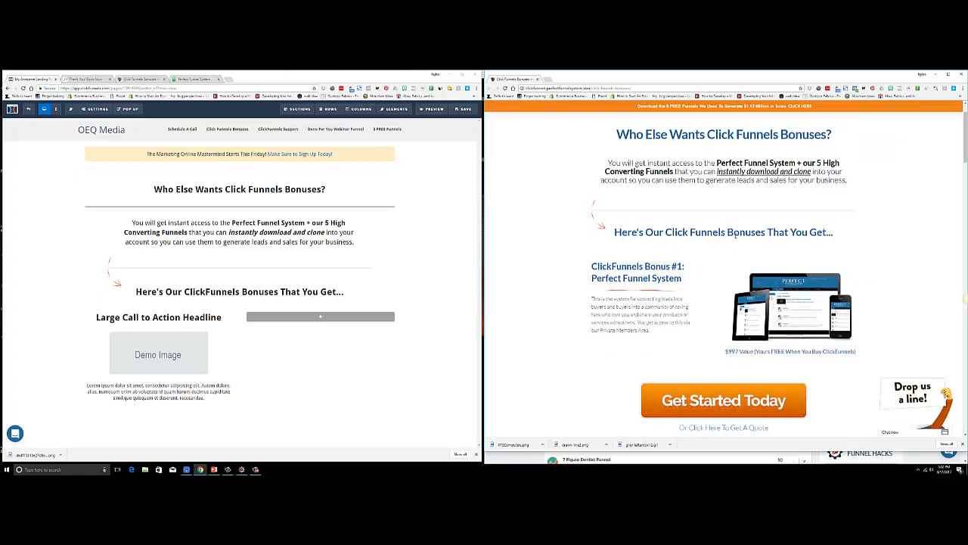
# Add an image element to the empty right column of the bonus row and a sub-headline beneath it
pyautogui.scroll(1, 747, 270)
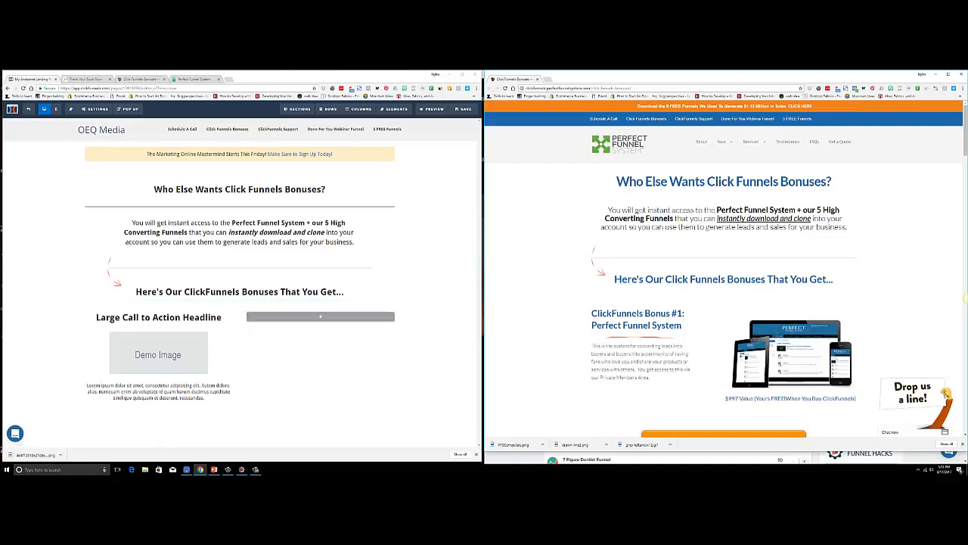
pyautogui.click(321, 315)
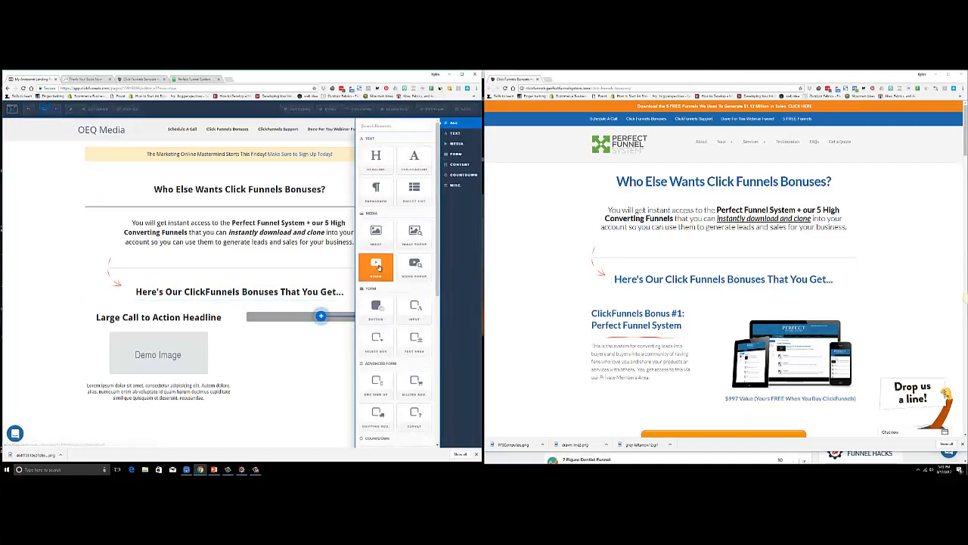
pyautogui.click(378, 234)
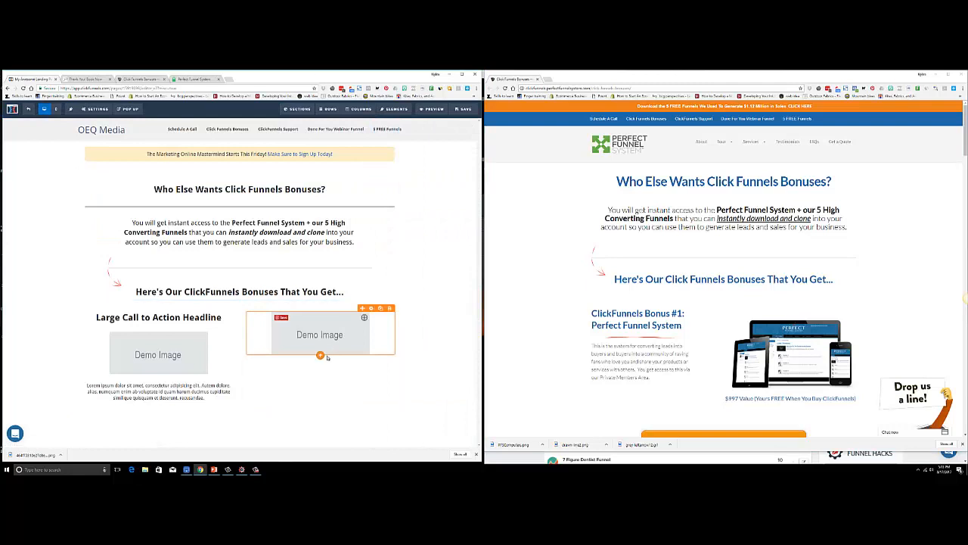
pyautogui.click(321, 353)
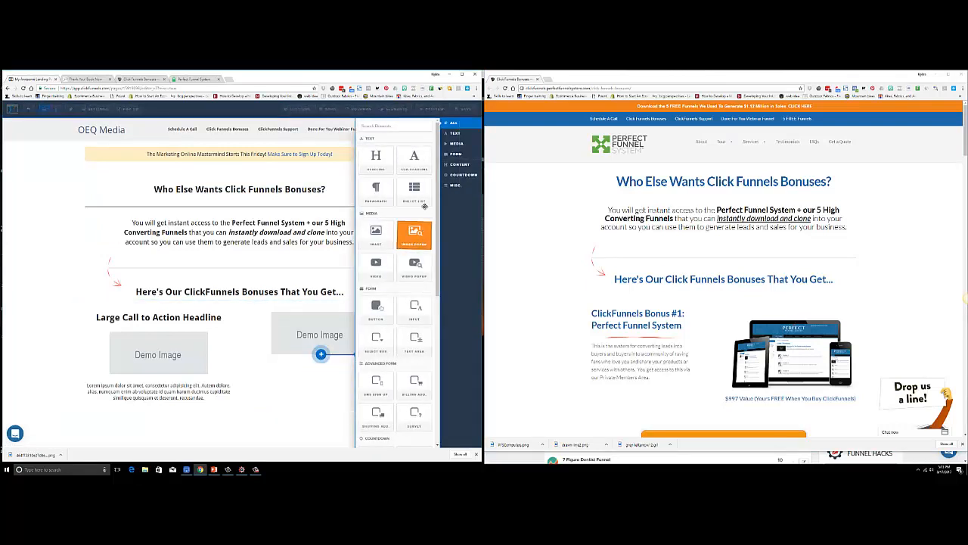
pyautogui.click(413, 157)
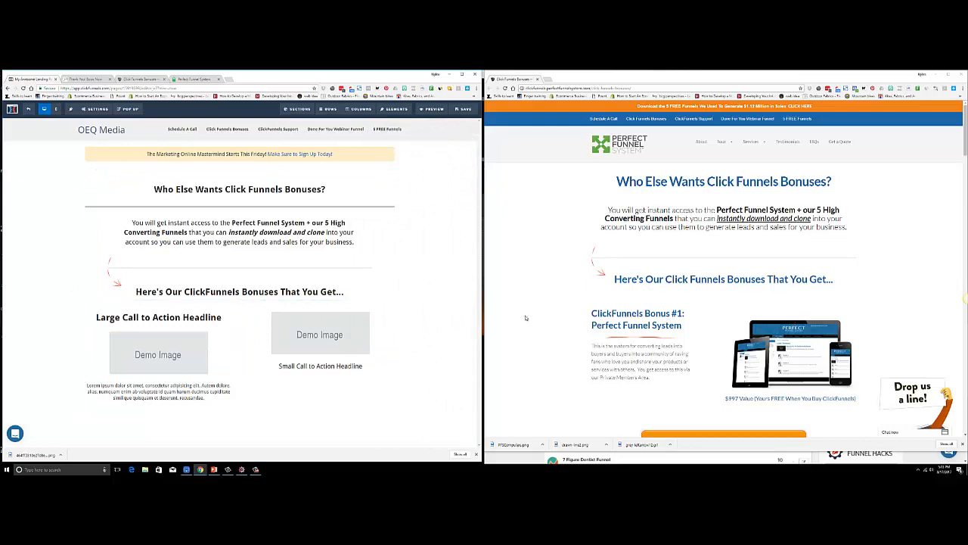
# Replace the large call-to-action headline with "ClickFunnels Bonus #1: Perfect Funnel System" copied from the reference page
pyautogui.tripleClick(650, 315)
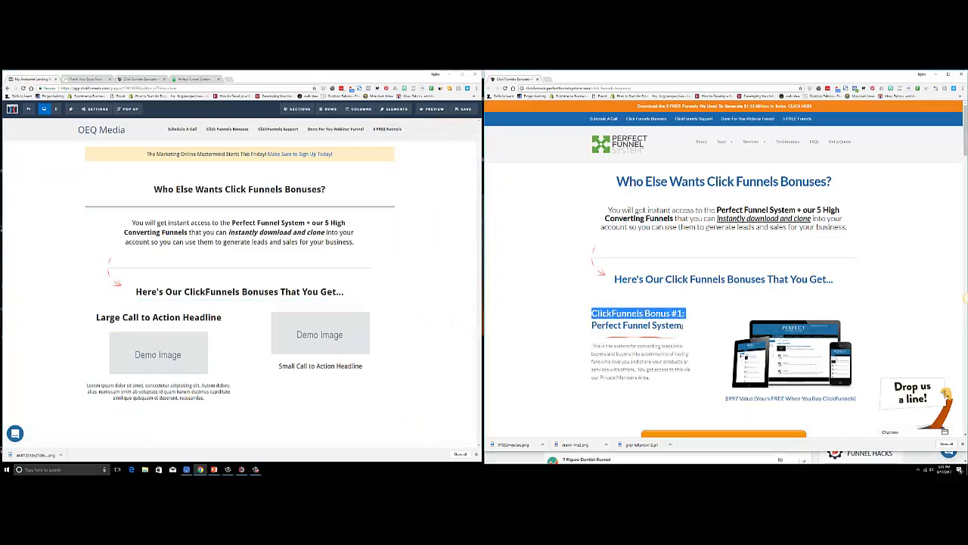
pyautogui.moveTo(682, 325); pyautogui.dragTo(592, 319)
pyautogui.hotkey('ctrl', 'c')
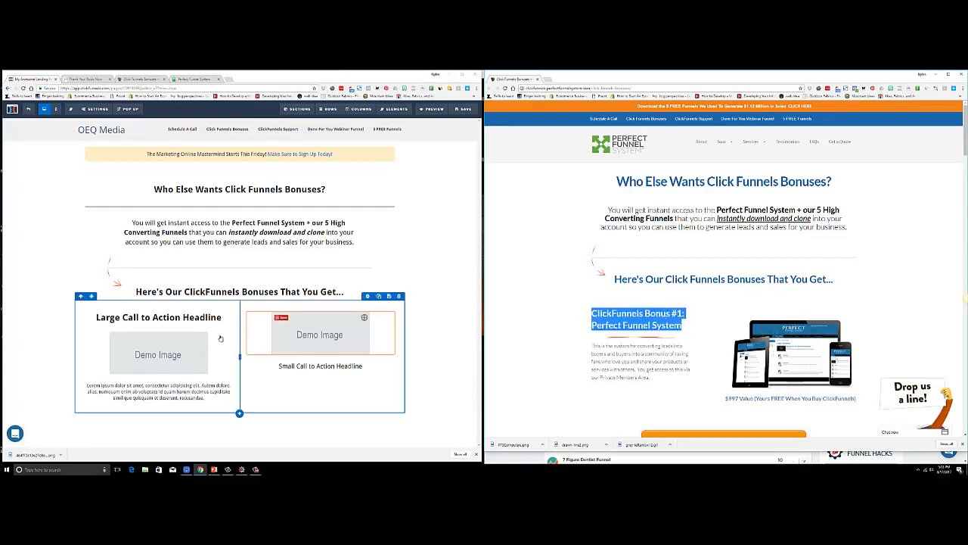
pyautogui.click(158, 319)
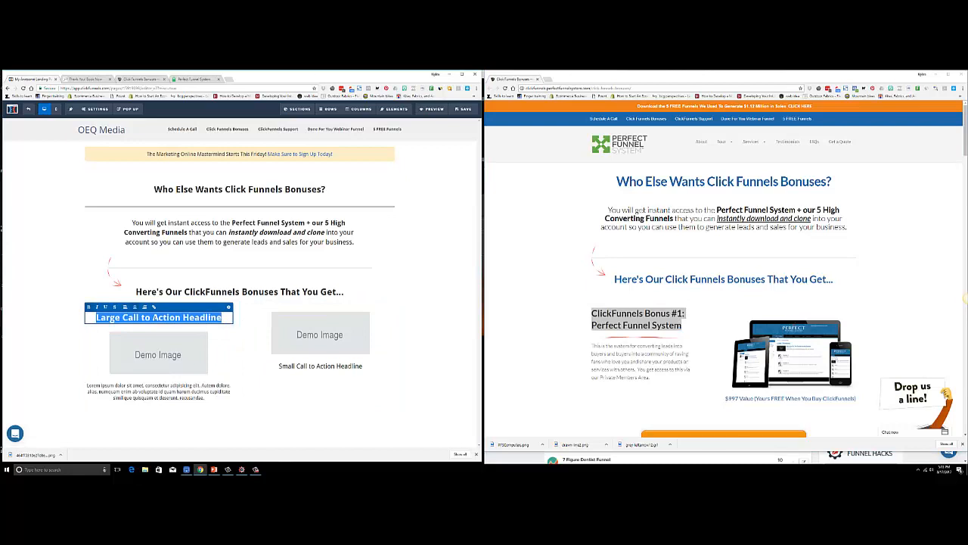
pyautogui.hotkey('ctrl', 'v')
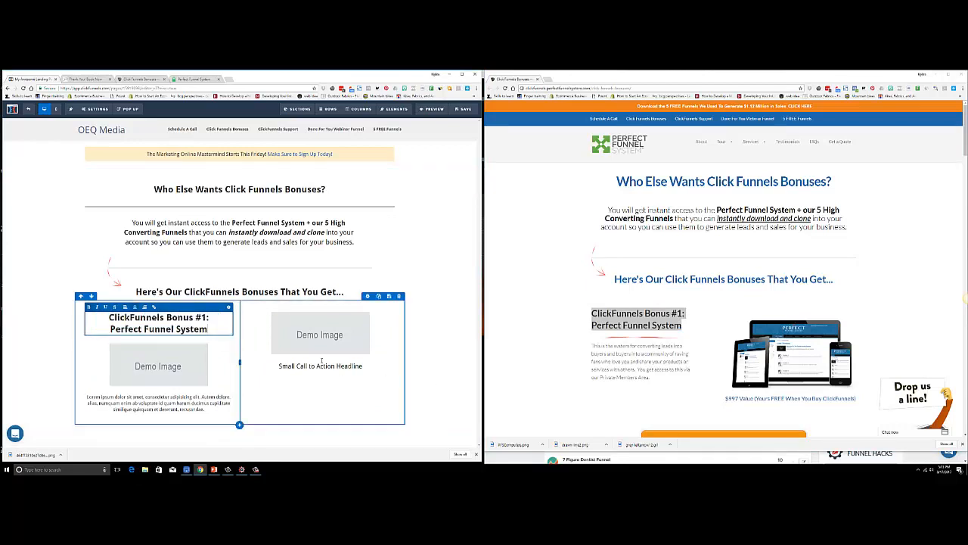
pyautogui.click(271, 384)
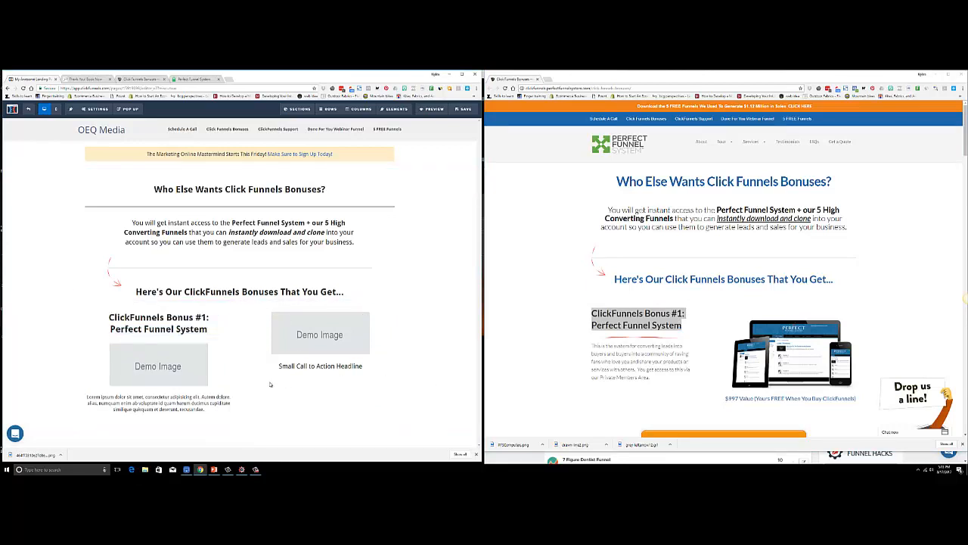
# Replace the demo image under the Bonus #1 headline with the downloaded red drawn-line image, uploading it to the image library
pyautogui.click(194, 369)
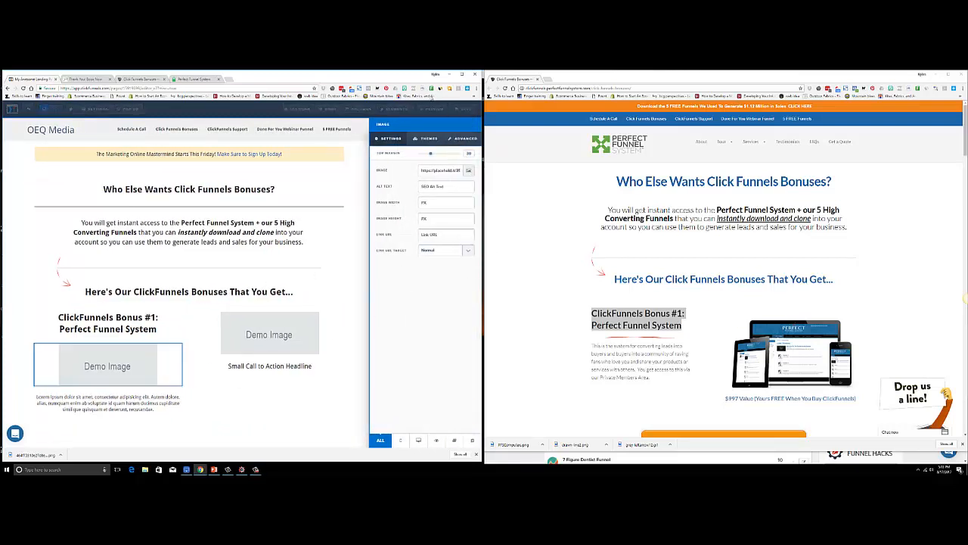
pyautogui.click(468, 170)
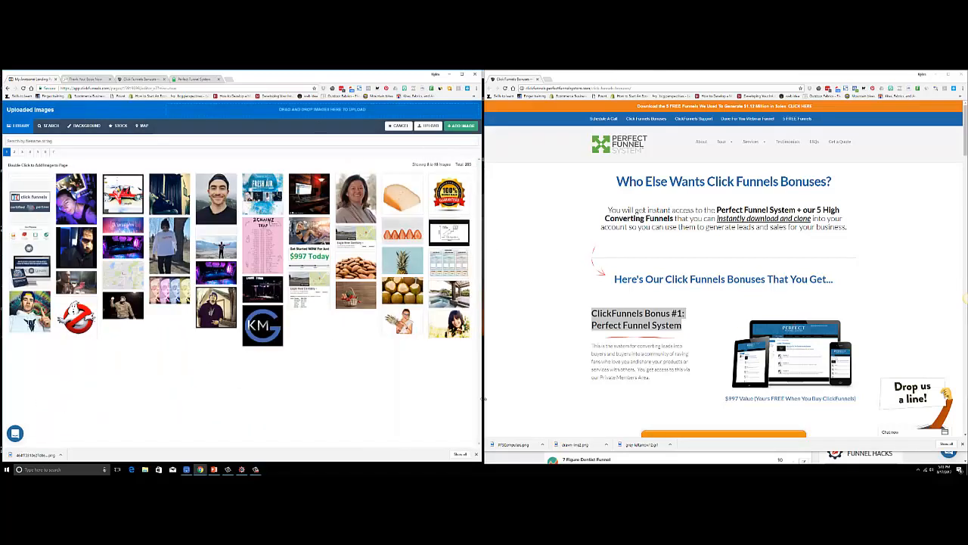
pyautogui.moveTo(574, 444); pyautogui.dragTo(295, 112)
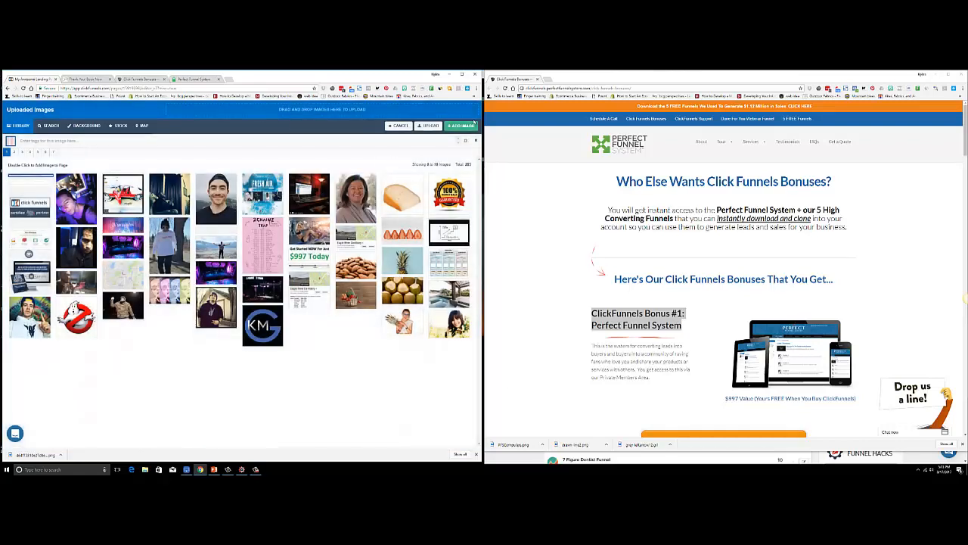
pyautogui.click(472, 124)
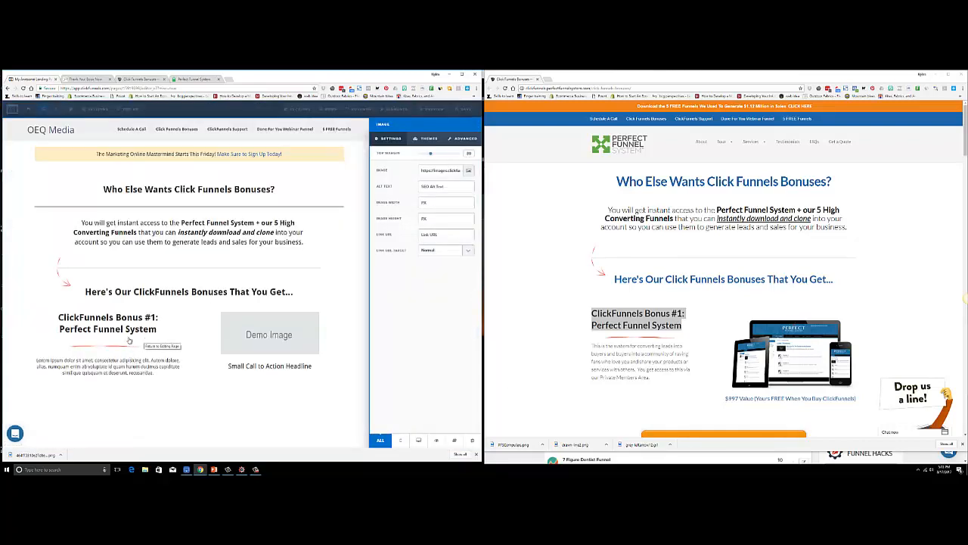
pyautogui.click(207, 399)
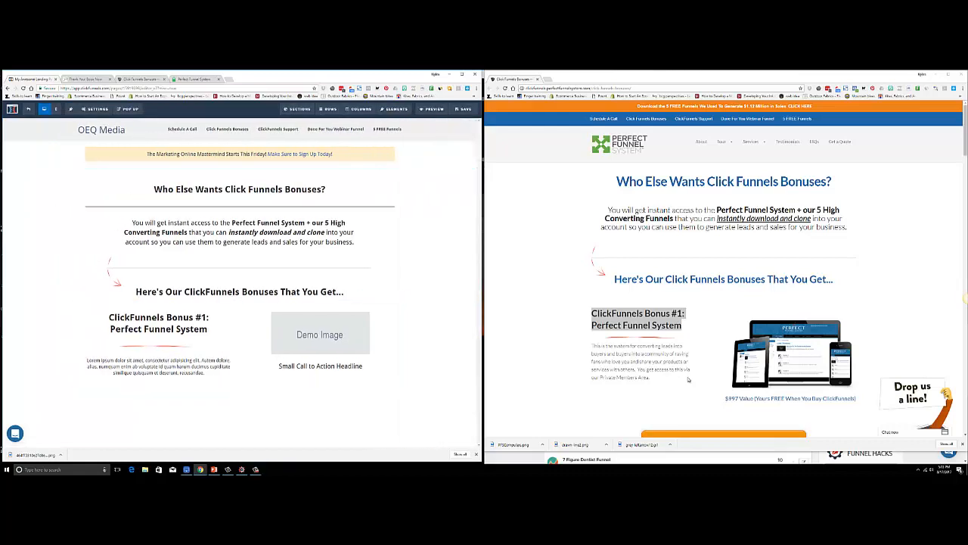
# Copy the Bonus #1 text from the reference page and paste it over the placeholder paragraph below the red line
pyautogui.moveTo(652, 380); pyautogui.dragTo(589, 348)
pyautogui.hotkey('ctrl', 'c')
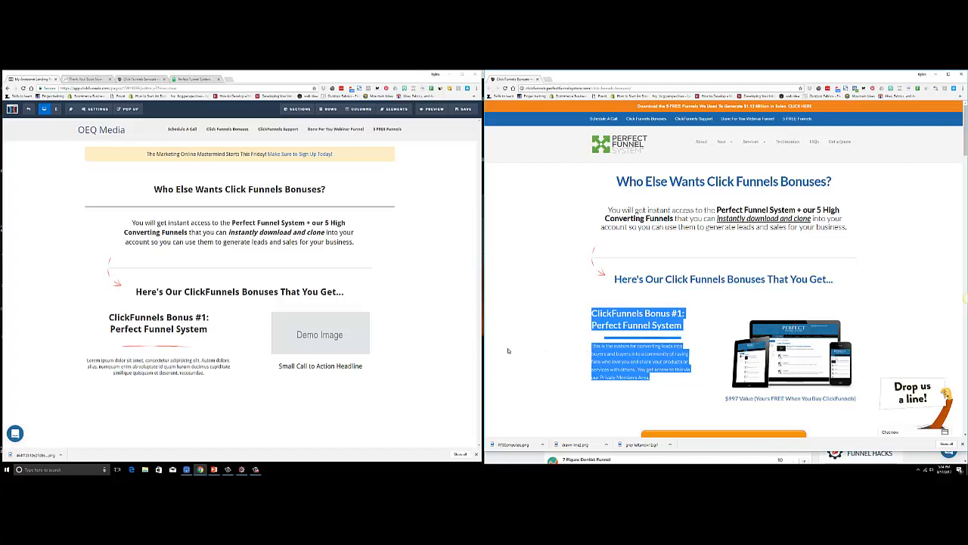
pyautogui.click(139, 369)
pyautogui.hotkey('ctrl', 'a')
pyautogui.hotkey('ctrl', 'v')
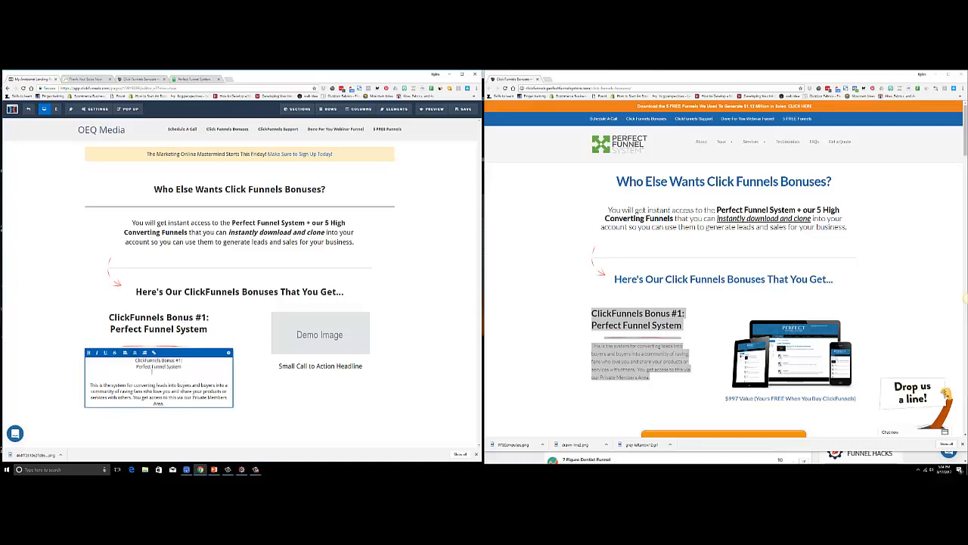
# Delete the duplicate headline lines above the pasted Bonus #1 description and left-align the paragraph
pyautogui.press('BackSpace')
pyautogui.press('BackSpace')
pyautogui.press('BackSpace')
pyautogui.press('BackSpace')
pyautogui.press('BackSpace')
pyautogui.press('BackSpace')
pyautogui.press('BackSpace')
pyautogui.press('BackSpace')
pyautogui.press('BackSpace')
pyautogui.press('BackSpace')
pyautogui.press('BackSpace')
pyautogui.press('BackSpace')
pyautogui.press('BackSpace')
pyautogui.press('BackSpace')
pyautogui.press('BackSpace')
pyautogui.press('BackSpace')
pyautogui.press('BackSpace')
pyautogui.press('BackSpace')
pyautogui.press('BackSpace')
pyautogui.press('BackSpace')
pyautogui.press('BackSpace')
pyautogui.press('BackSpace')
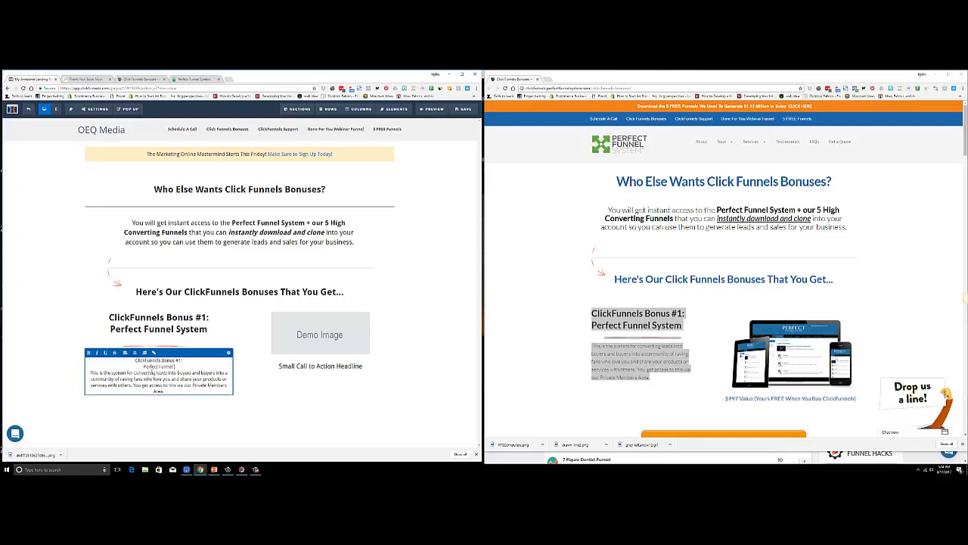
pyautogui.tripleClick(152, 371)
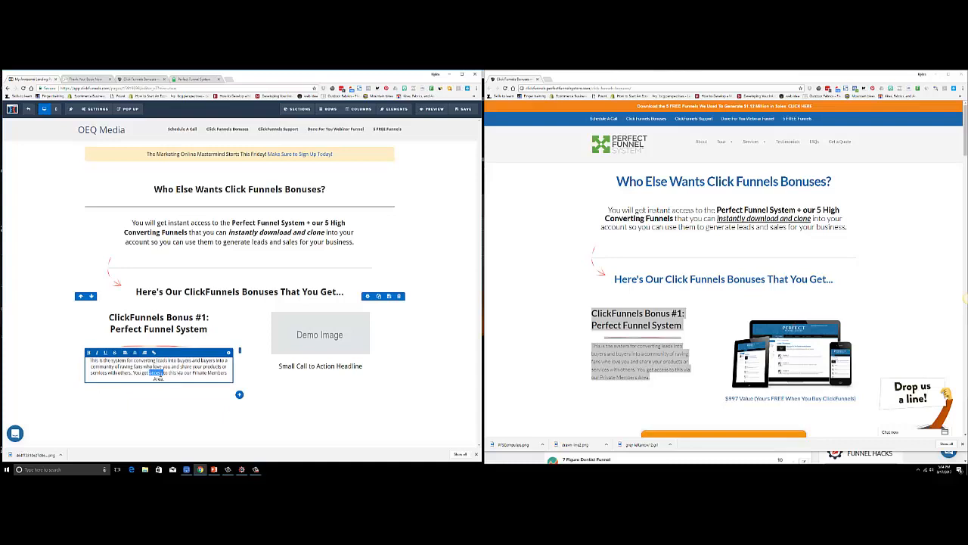
pyautogui.click(126, 352)
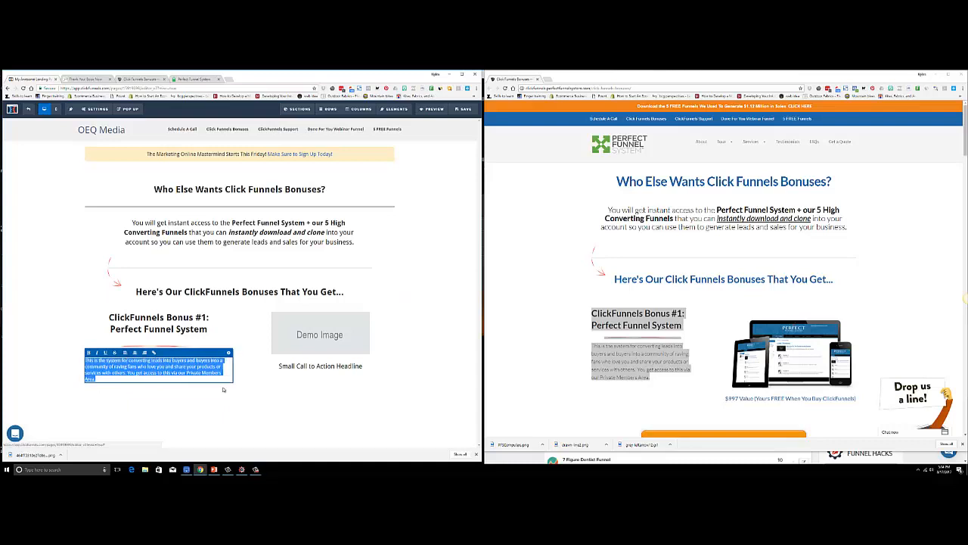
pyautogui.click(219, 394)
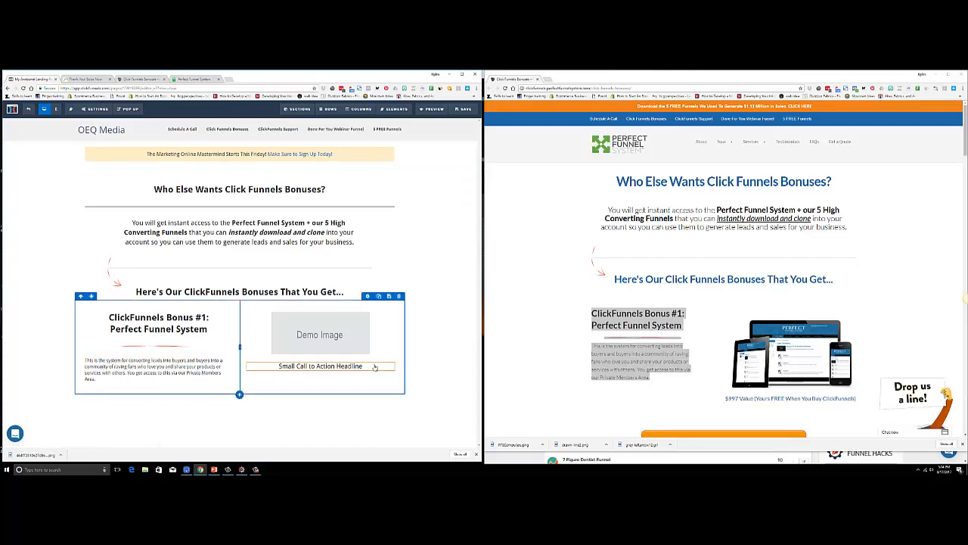
# Replace the right column's demo image with the Perfect Funnel System devices image from the reference page, uploading it to the library
pyautogui.click(371, 308)
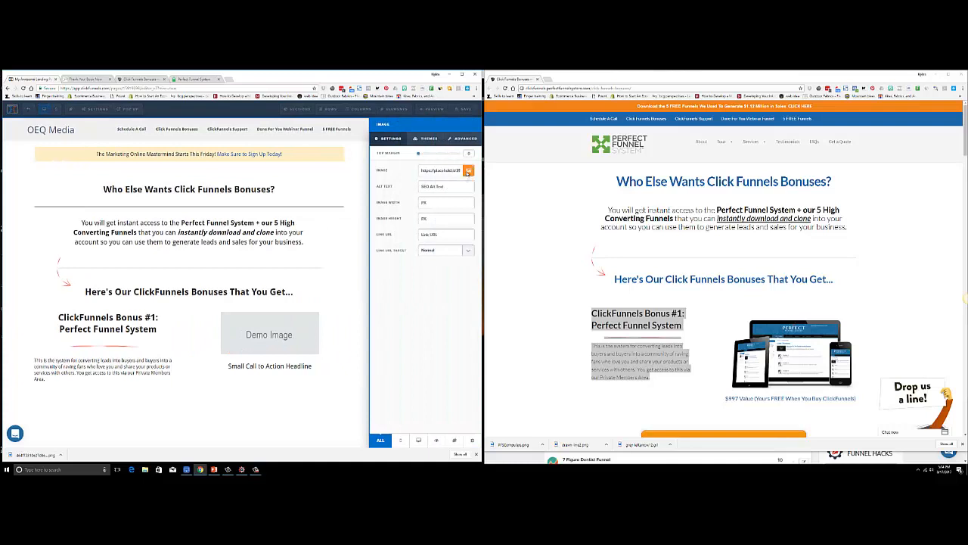
pyautogui.click(467, 171)
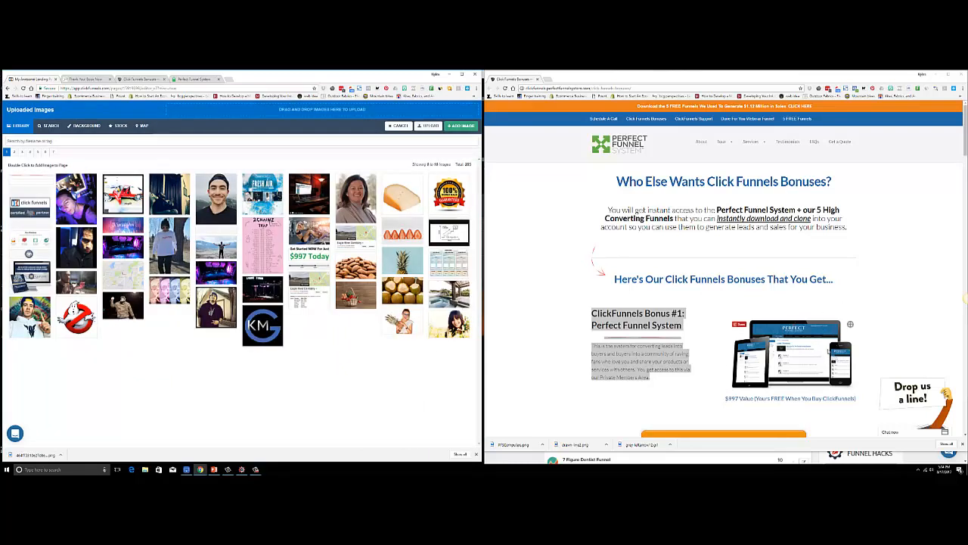
pyautogui.scroll(-1, 790, 306)
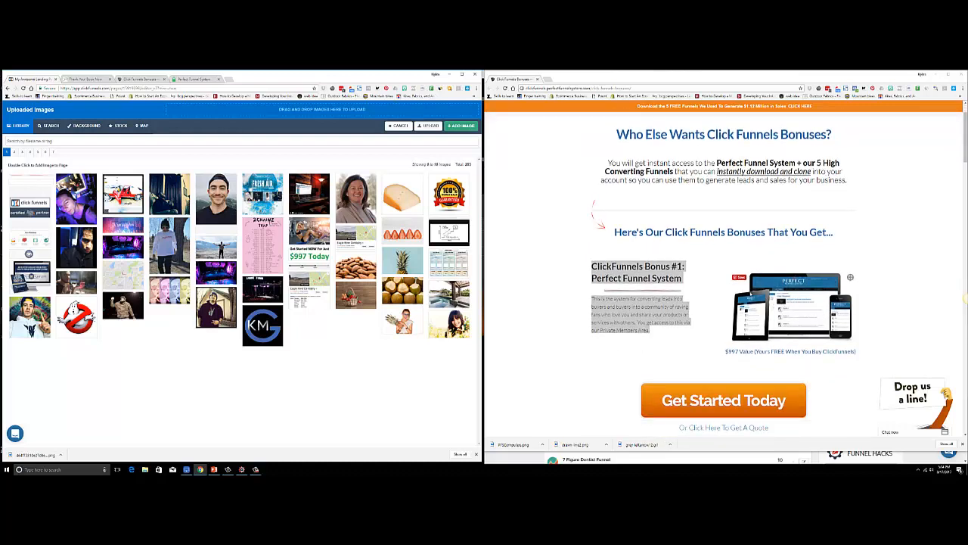
pyautogui.rightClick(805, 301)
pyautogui.click(872, 279)
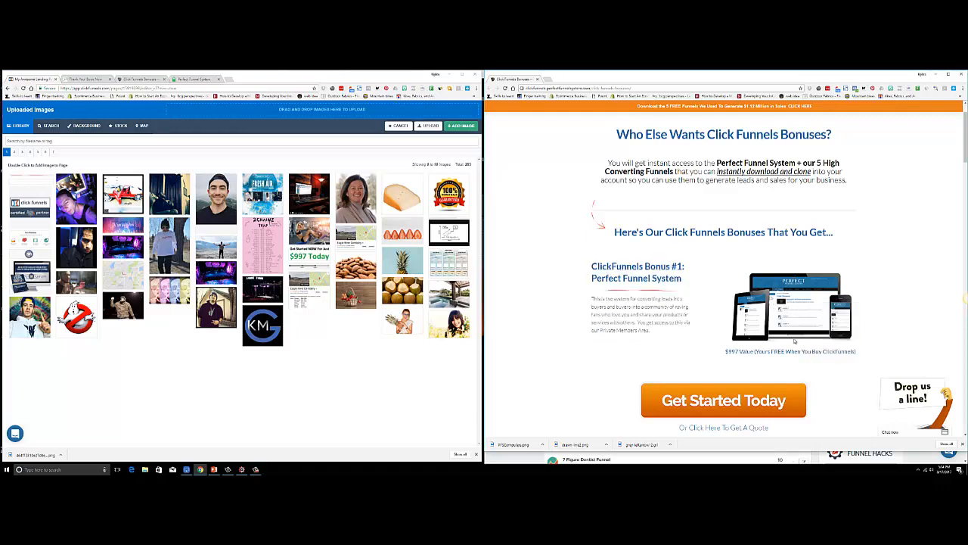
pyautogui.moveTo(524, 450); pyautogui.dragTo(321, 114)
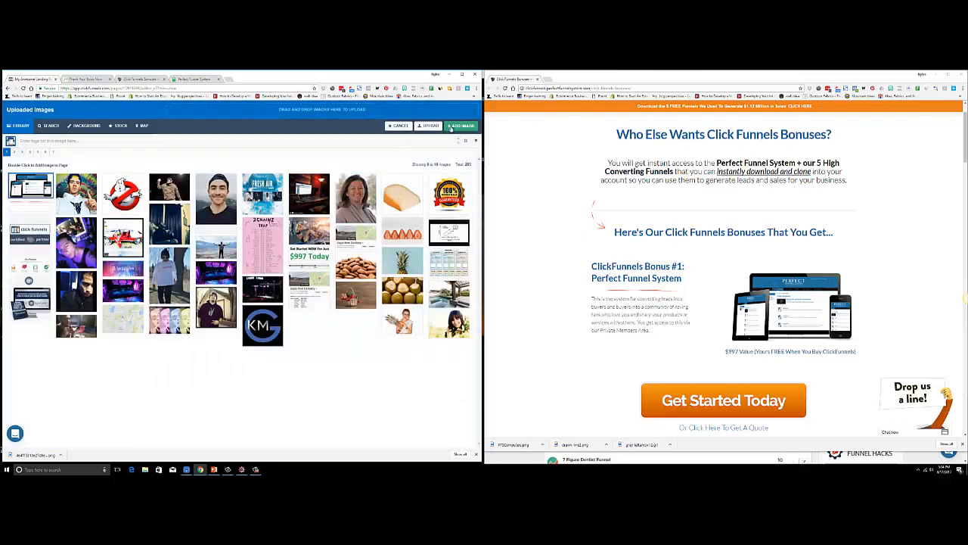
pyautogui.click(462, 126)
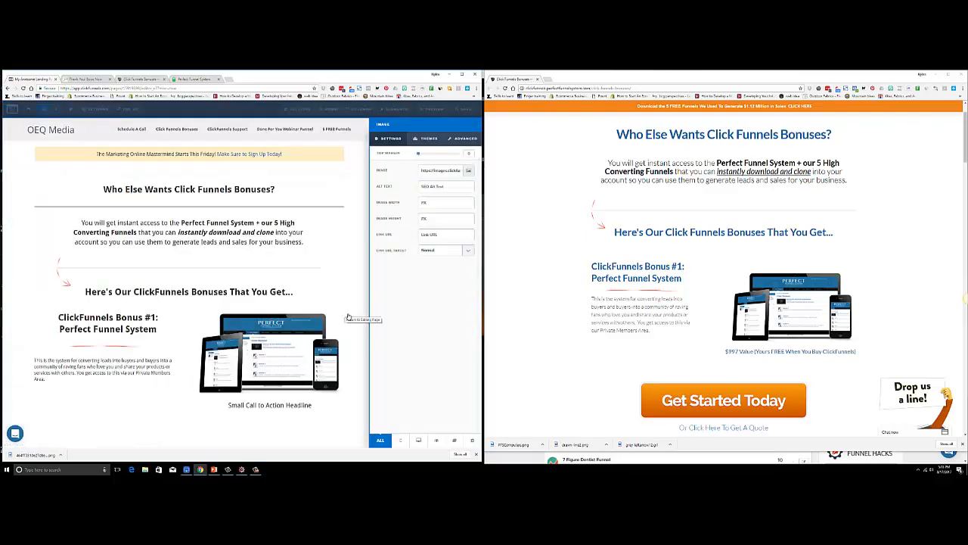
pyautogui.click(348, 316)
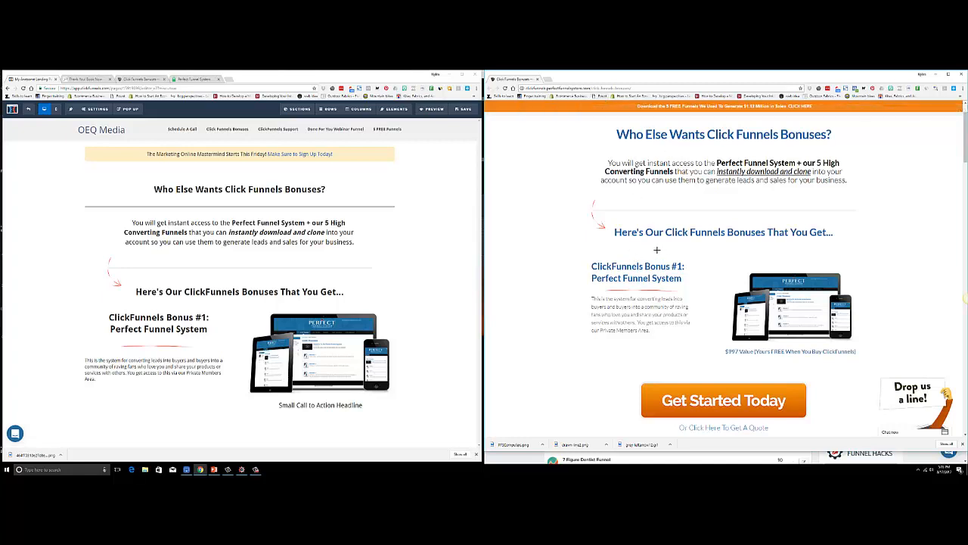
# Identify the font of the Bonus #1 headline on the reference page and inspect the HTML of its main headline
pyautogui.click(630, 266)
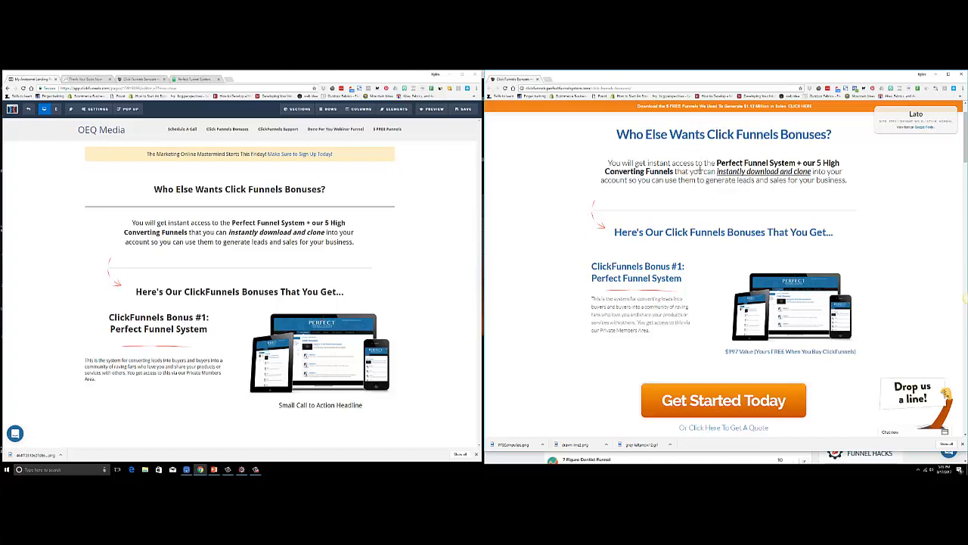
pyautogui.click(898, 118)
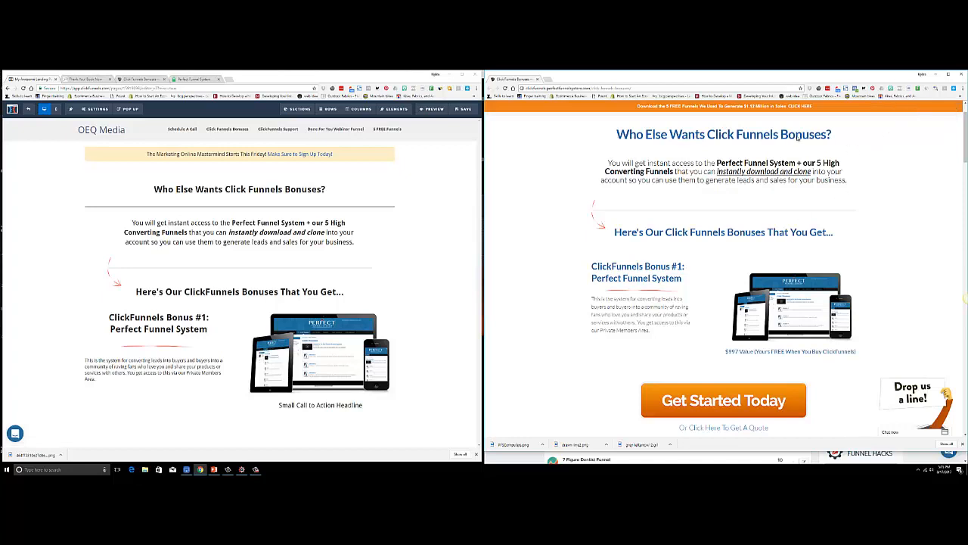
pyautogui.rightClick(797, 136)
pyautogui.click(824, 229)
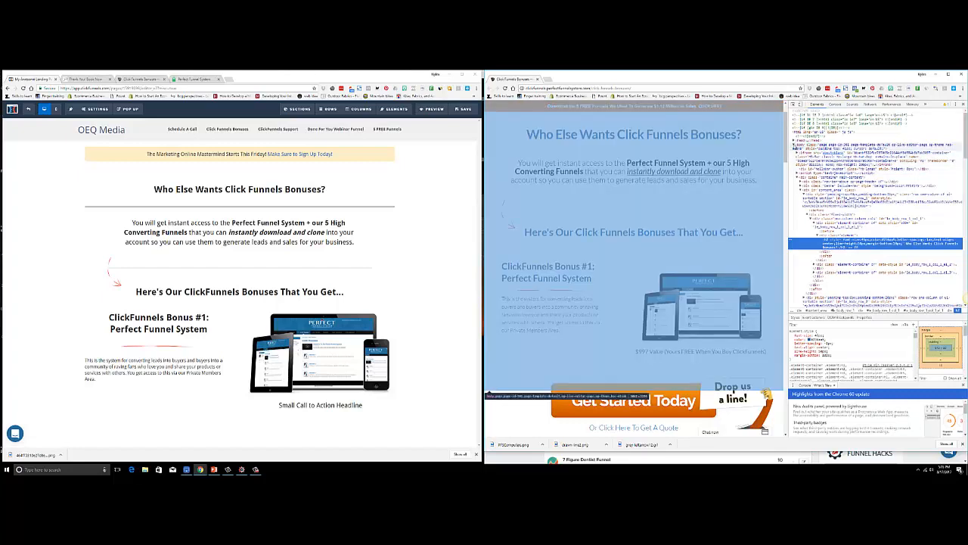
pyautogui.click(793, 145)
pyautogui.click(793, 144)
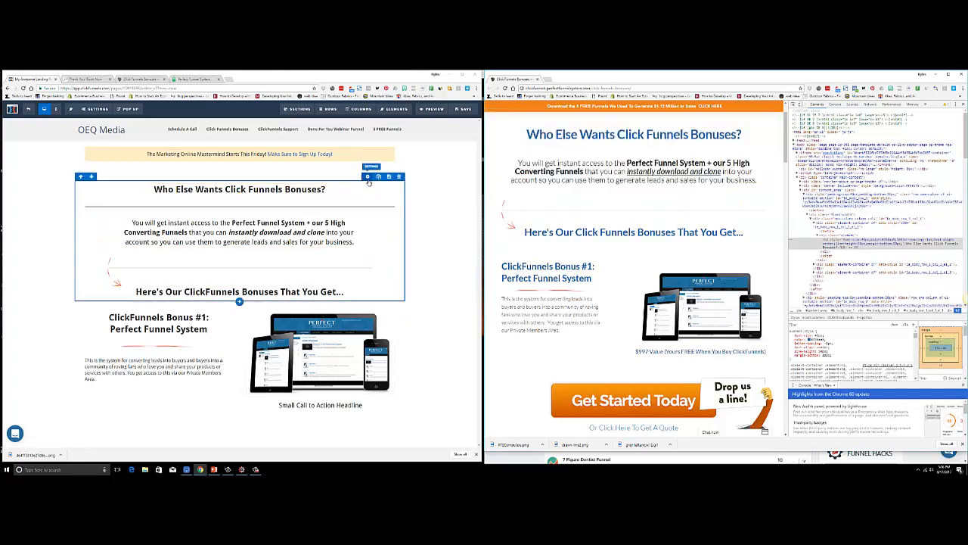
# Review the settings of the row containing the main headline, and select that headline's h2 element in the reference page's code
pyautogui.click(369, 181)
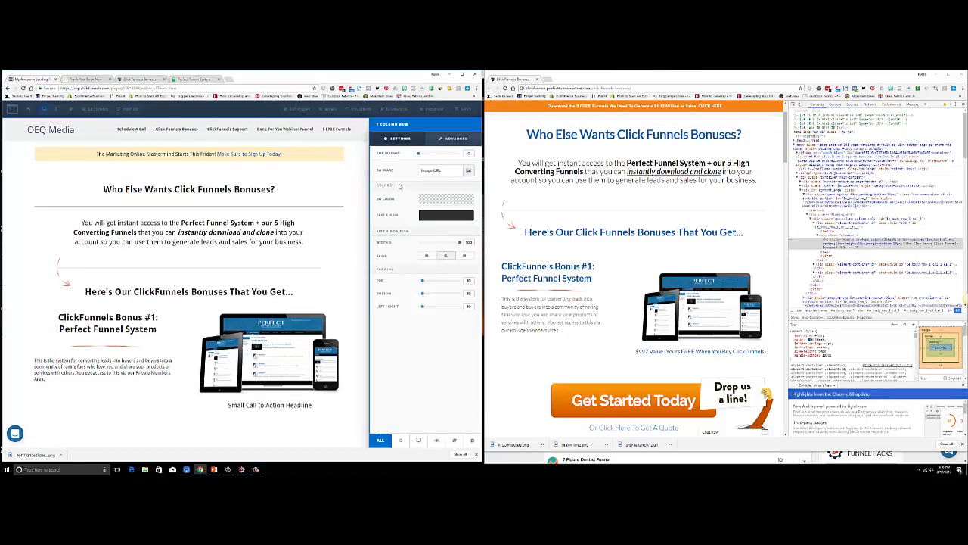
pyautogui.click(335, 187)
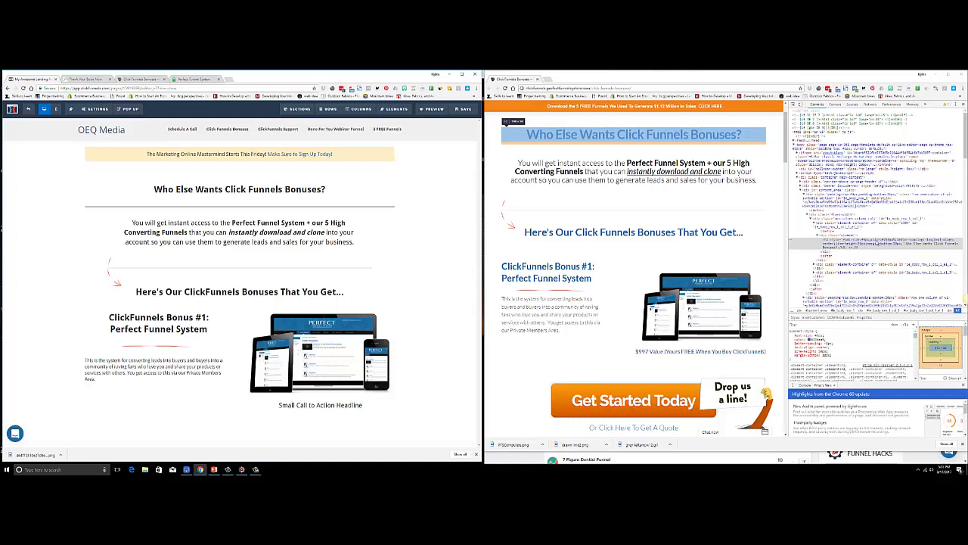
pyautogui.click(914, 244)
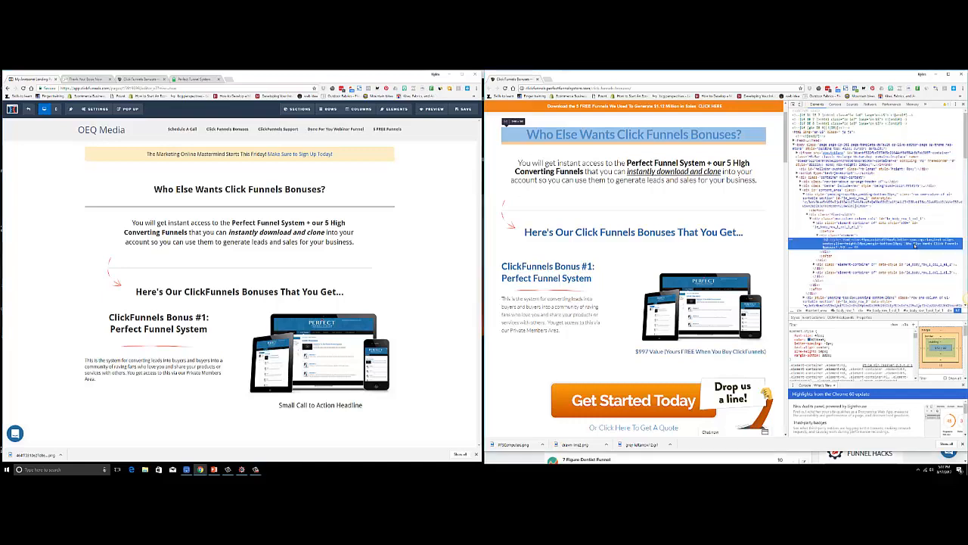
# Remove the word "Else" from the main headline in the reference page's HTML and close the developer tools
pyautogui.doubleClick(915, 244)
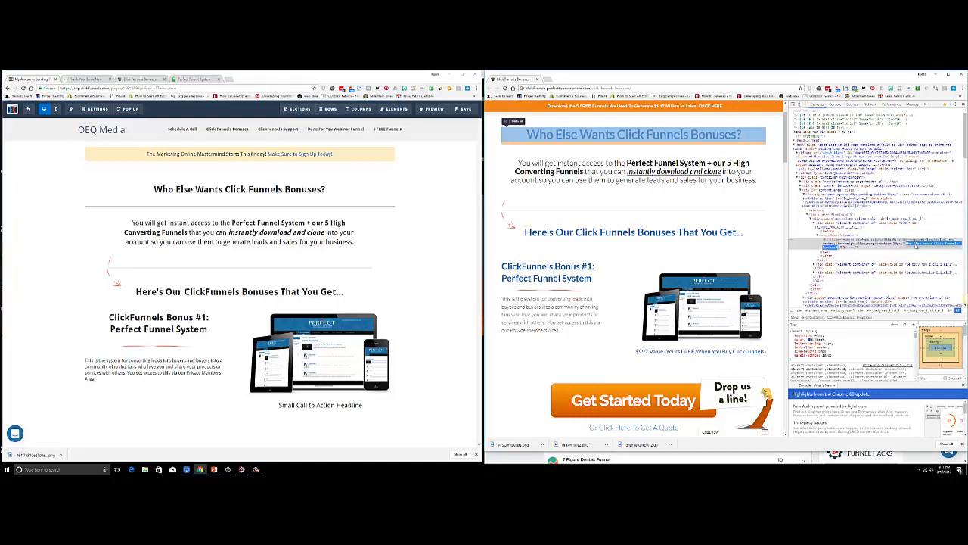
pyautogui.click(916, 244)
pyautogui.press('BackSpace')
pyautogui.press('BackSpace')
pyautogui.press('BackSpace')
pyautogui.press('BackSpace')
pyautogui.press('BackSpace')
pyautogui.press('BackSpace')
pyautogui.press('Return')
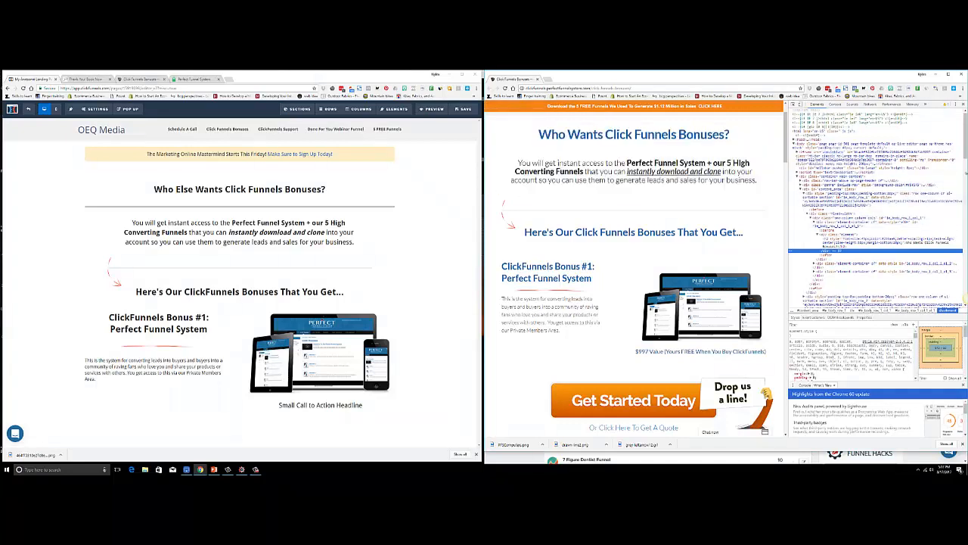
pyautogui.click(963, 105)
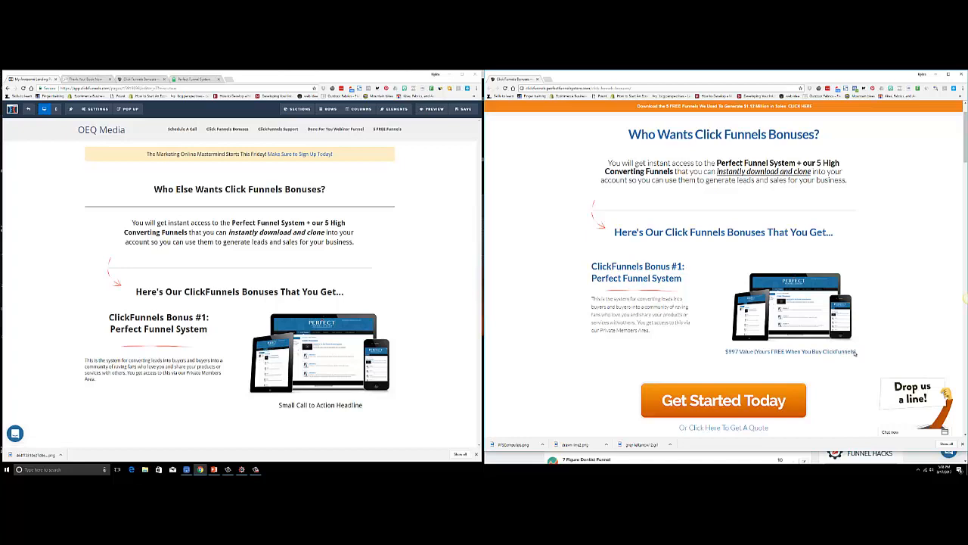
# Replace the placeholder sub-headline under the devices image with the reference page's "$997 Value (Yours FREE When You Buy ClickFunnels)" caption
pyautogui.moveTo(857, 353); pyautogui.dragTo(825, 353)
pyautogui.click(835, 361)
pyautogui.moveTo(857, 353); pyautogui.dragTo(723, 356)
pyautogui.hotkey('ctrl', 'c')
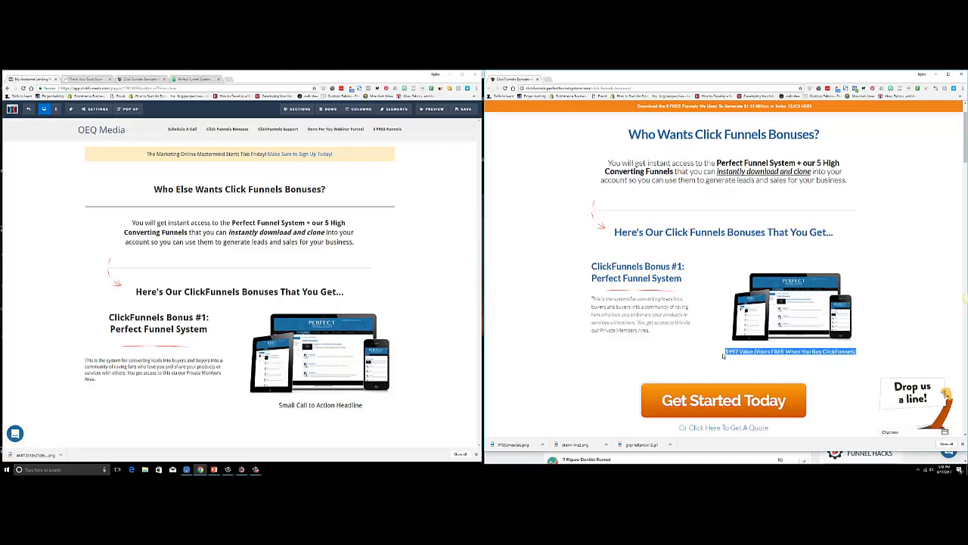
pyautogui.click(361, 405)
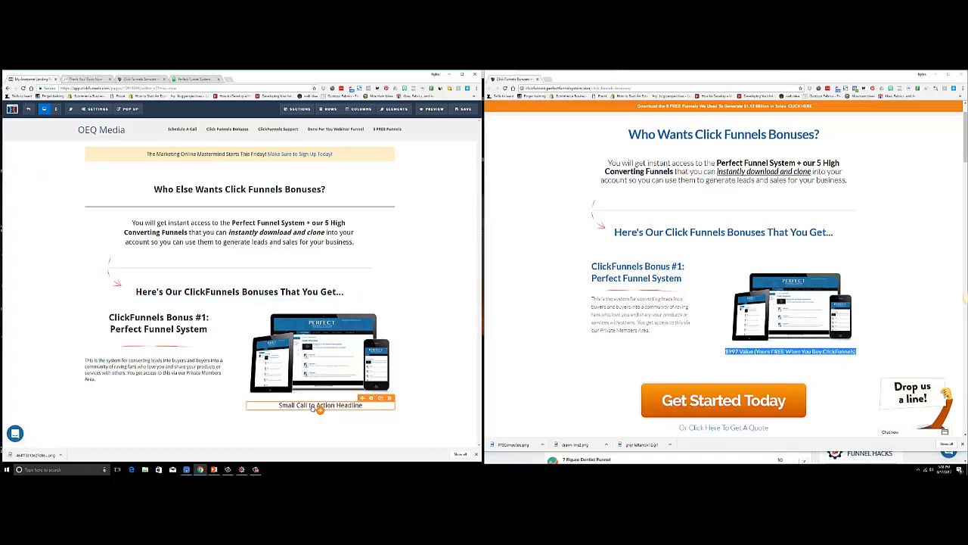
pyautogui.moveTo(363, 405); pyautogui.dragTo(278, 406)
pyautogui.hotkey('ctrl', 'v')
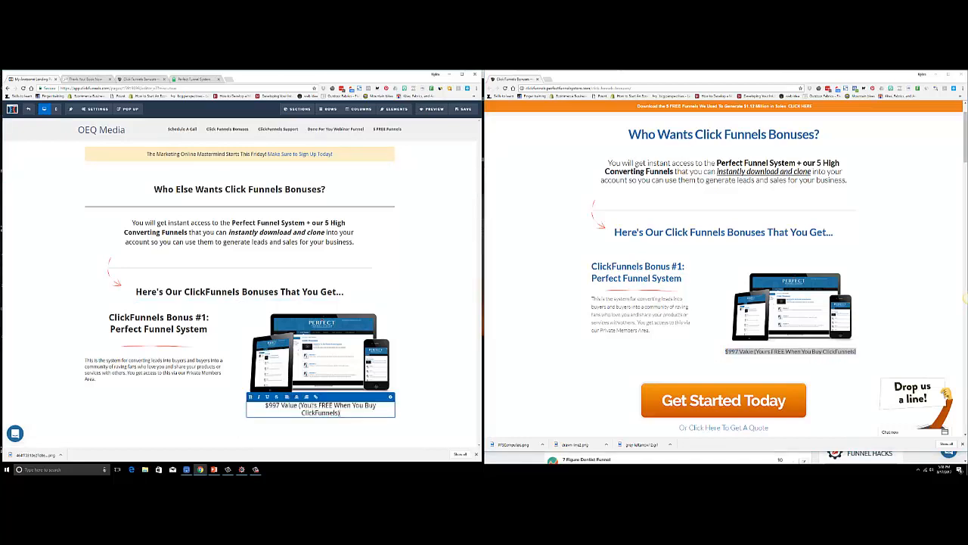
# Set the font size of the $997 value caption to 16 and close its settings
pyautogui.click(389, 399)
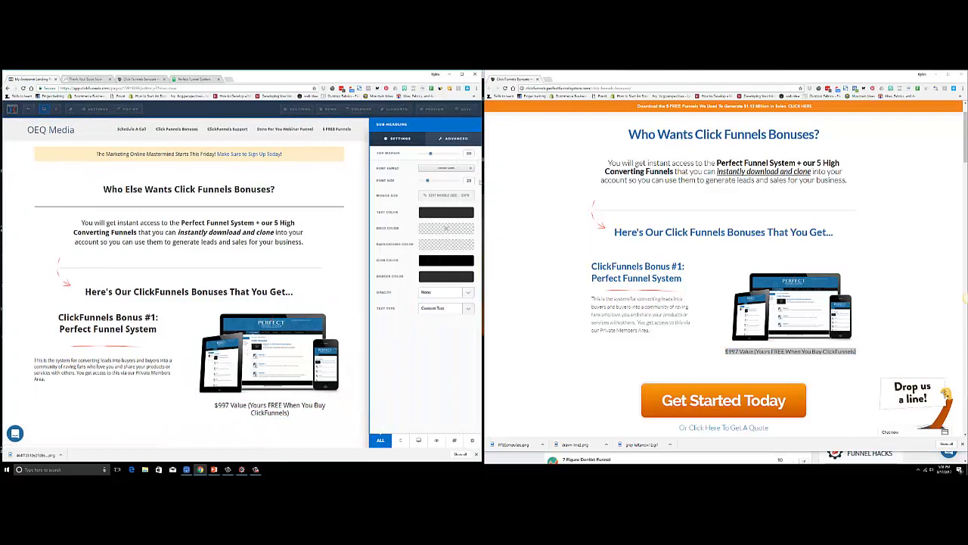
pyautogui.doubleClick(468, 180)
pyautogui.write('16')
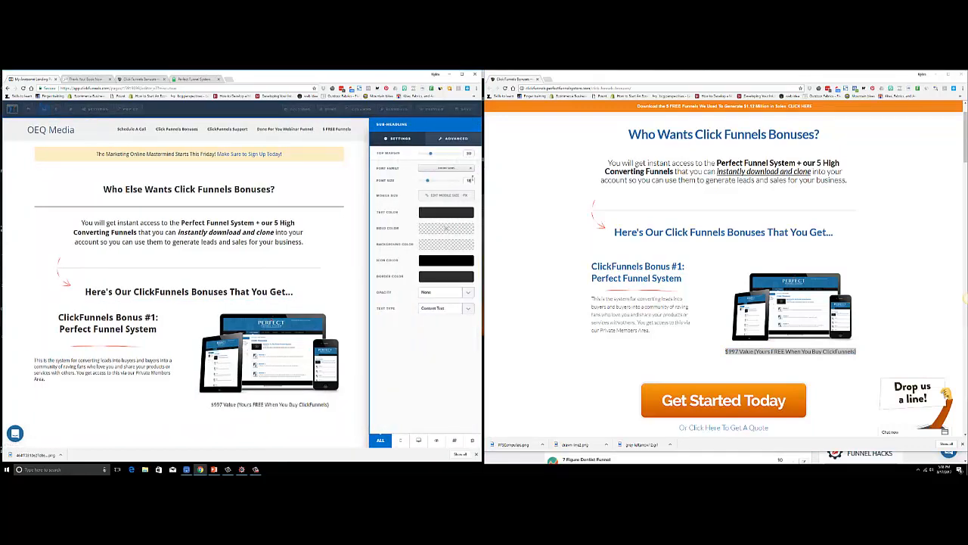
pyautogui.click(315, 411)
pyautogui.click(527, 364)
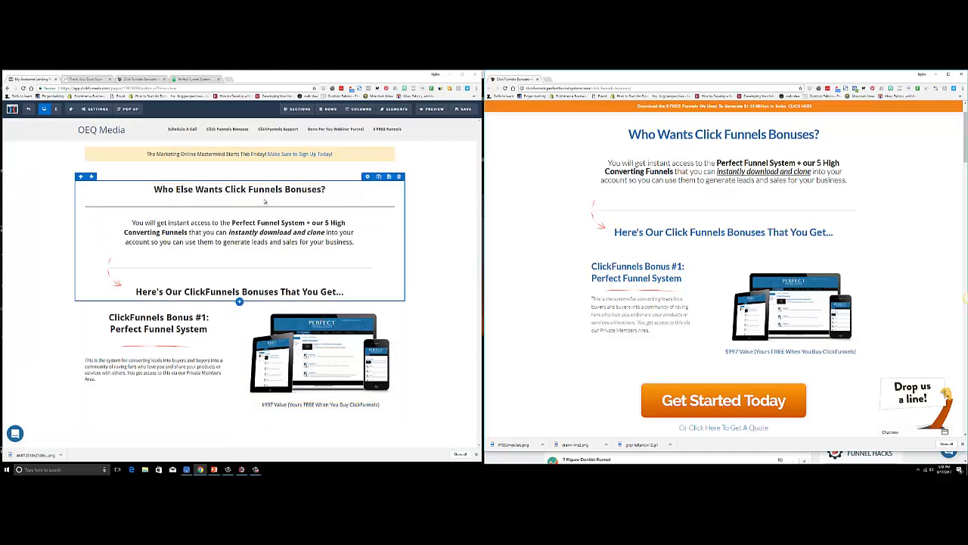
# Duplicate the divider under the main headline and place the copy in a new one-column row beneath the Bonus #1 section
pyautogui.click(374, 204)
pyautogui.moveTo(241, 227)
pyautogui.mouseDown()
pyautogui.moveTo(227, 325)
pyautogui.moveTo(226, 406)
pyautogui.moveTo(236, 425)
pyautogui.moveTo(218, 420)
pyautogui.moveTo(237, 429)
pyautogui.mouseUp()
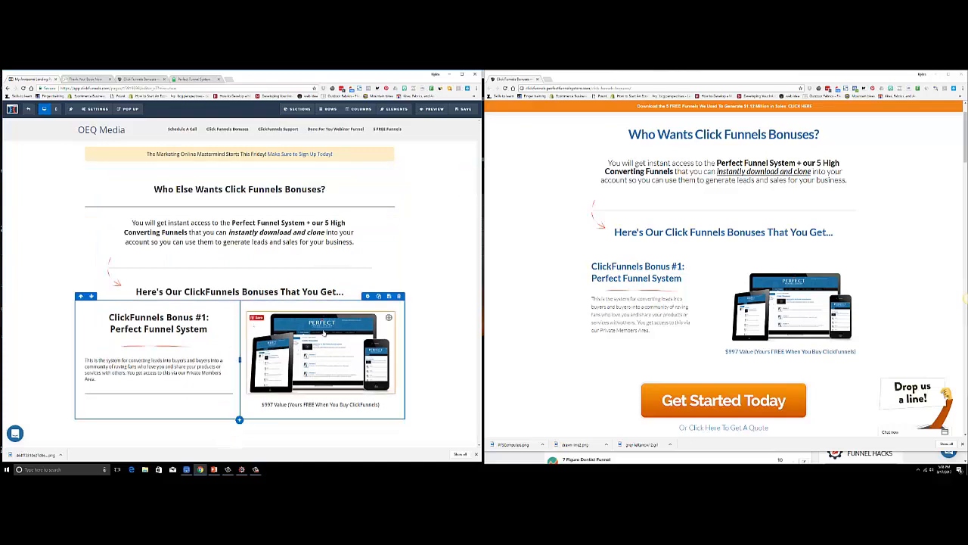
pyautogui.click(564, 354)
pyautogui.scroll(-2, 565, 333)
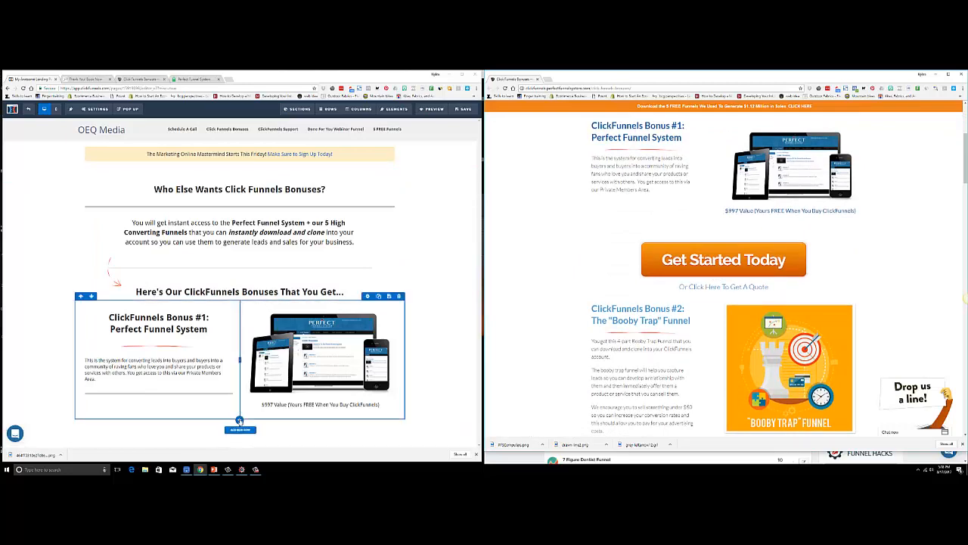
pyautogui.click(239, 420)
pyautogui.click(410, 138)
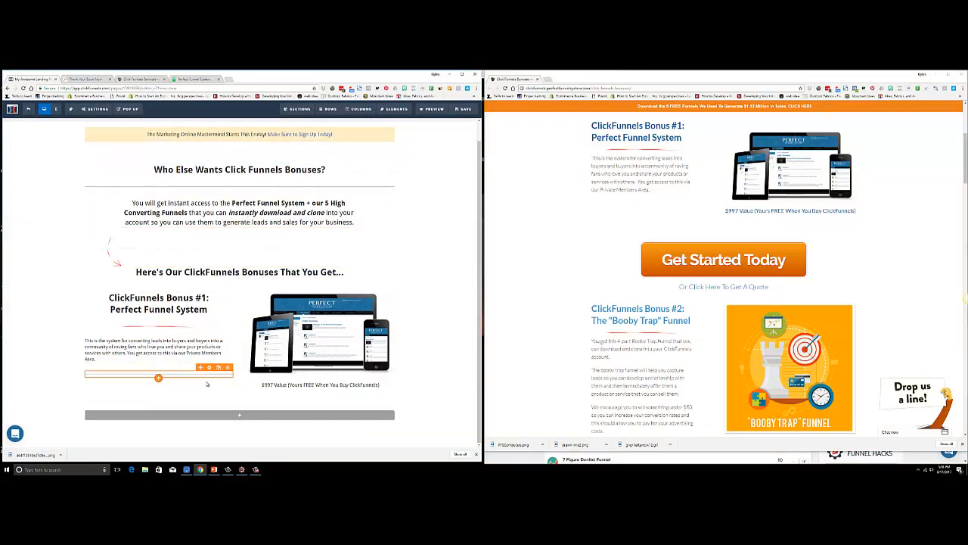
# Add a button and a sub-headline below the divider in the new row
pyautogui.click(240, 425)
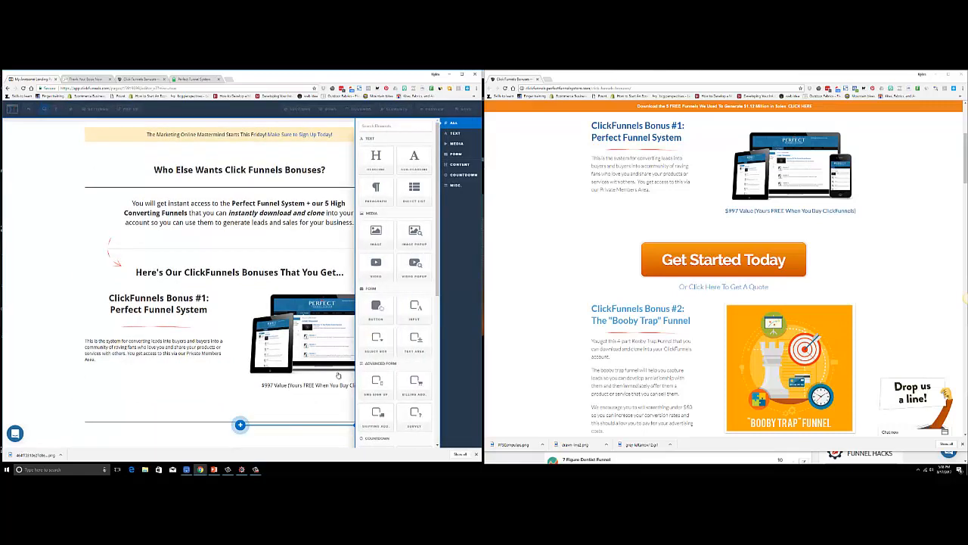
pyautogui.click(378, 316)
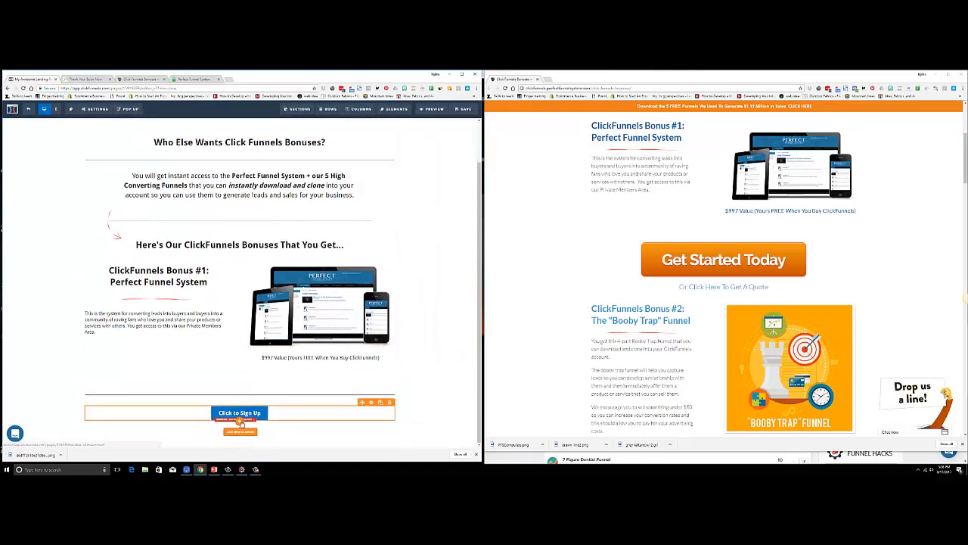
pyautogui.click(239, 428)
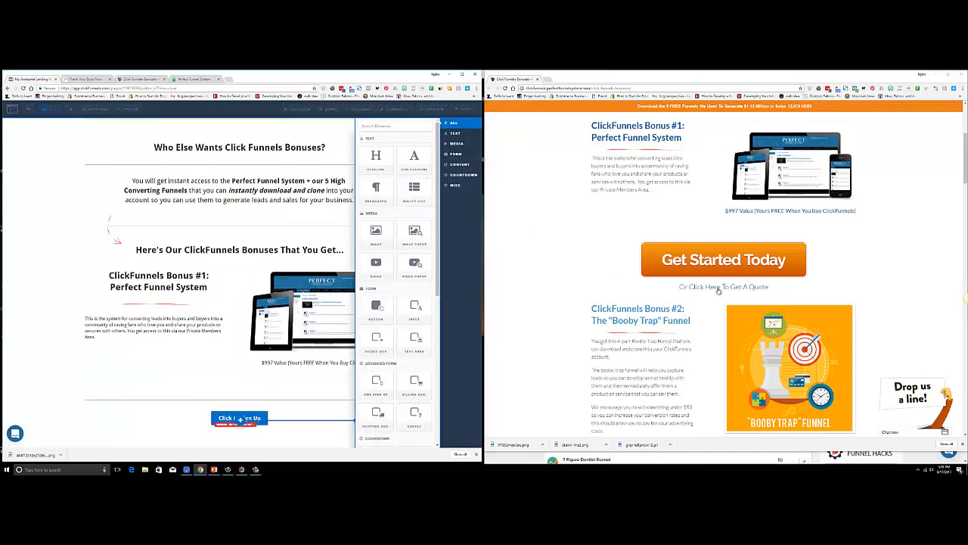
pyautogui.click(415, 157)
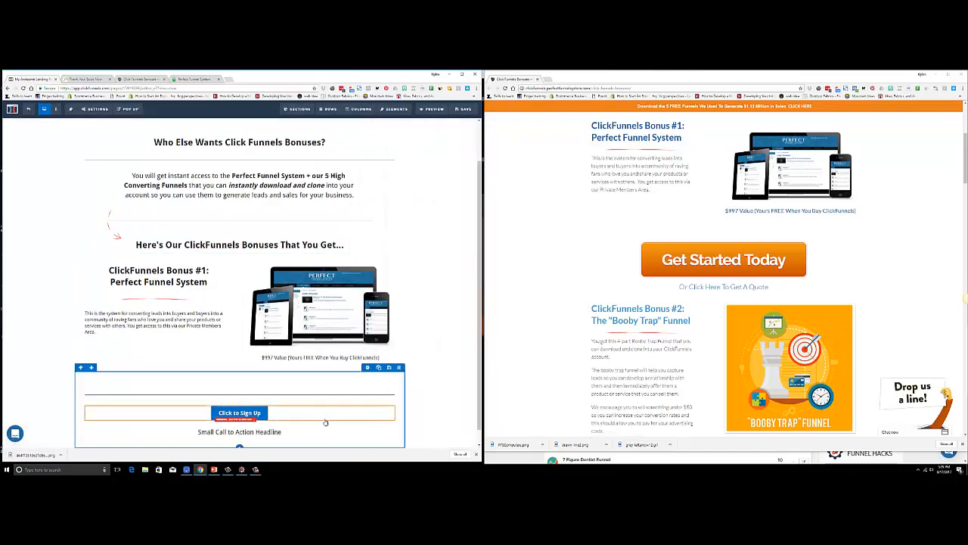
# Look through the bonus sections, Get Started Today buttons and guarantee section on the reference page to examine their repeating layout
pyautogui.scroll(-3, 605, 335)
pyautogui.scroll(-1, 605, 336)
pyautogui.scroll(1, 609, 329)
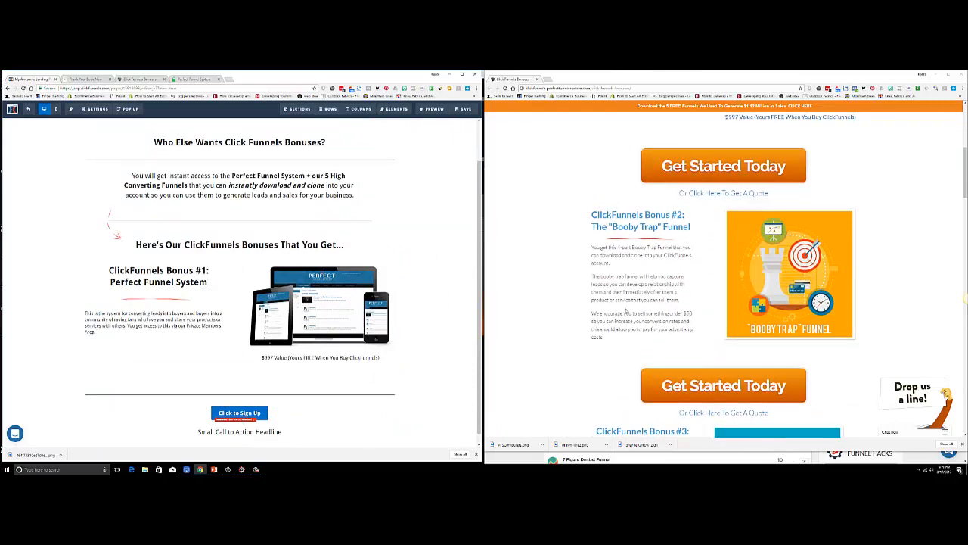
pyautogui.scroll(-2, 625, 309)
pyautogui.scroll(3, 629, 306)
pyautogui.scroll(2, 654, 323)
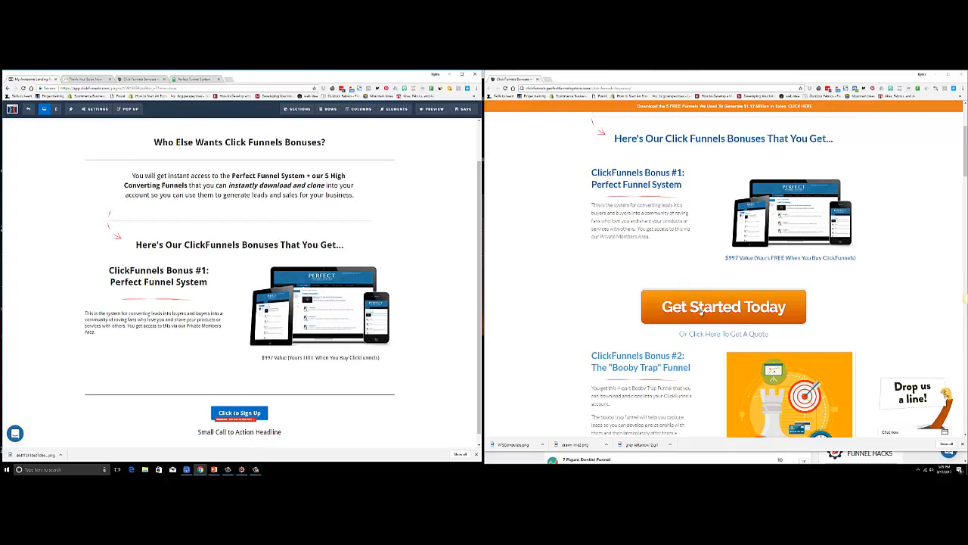
pyautogui.scroll(-5, 701, 312)
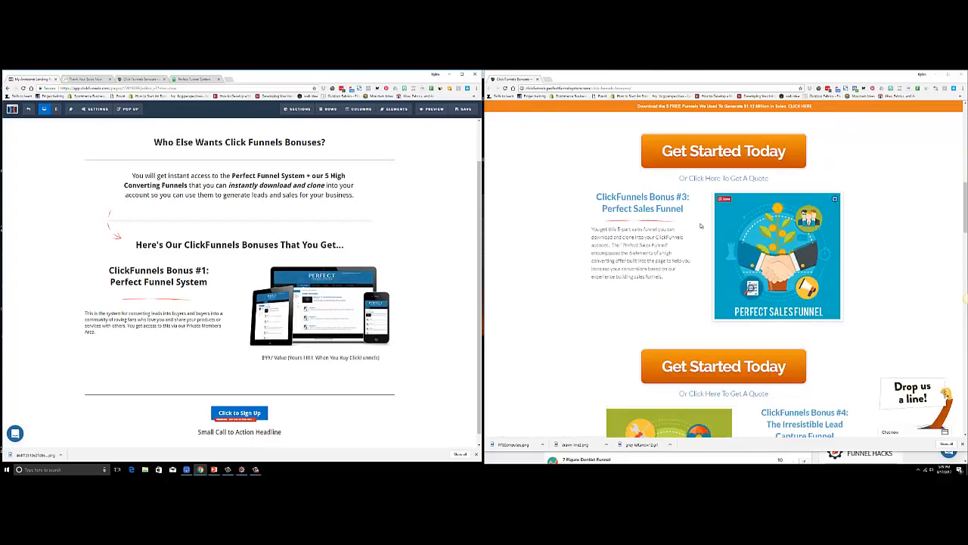
pyautogui.scroll(-7, 701, 226)
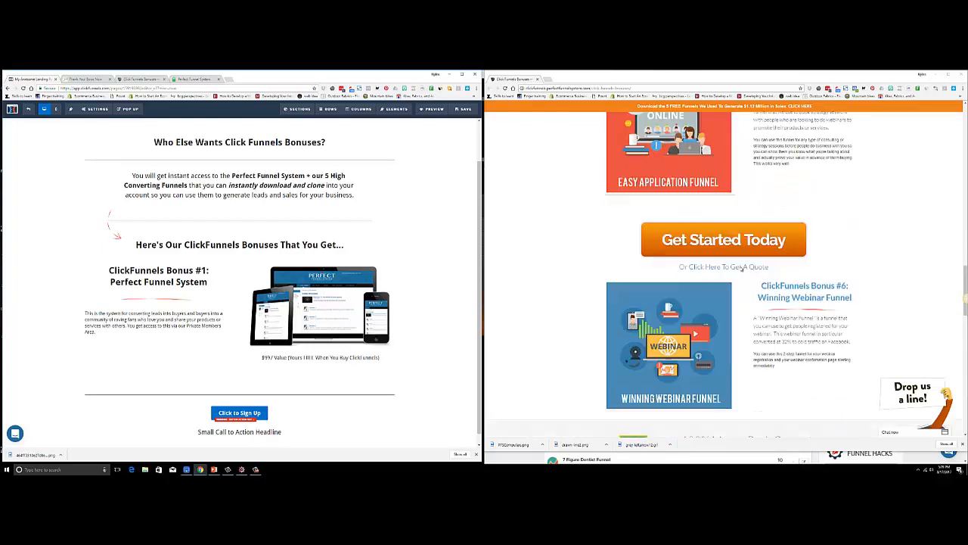
pyautogui.scroll(-3, 741, 266)
pyautogui.scroll(10, 741, 266)
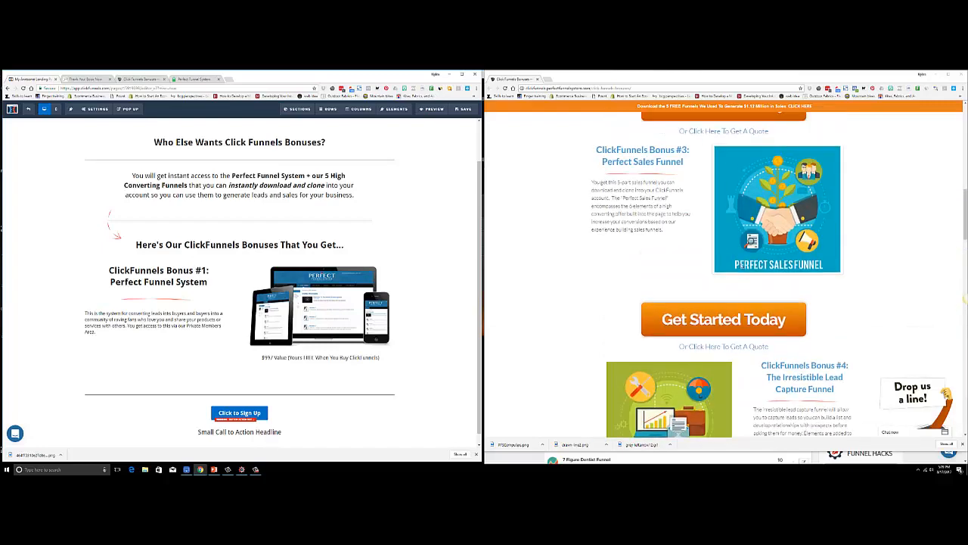
pyautogui.scroll(-2, 740, 262)
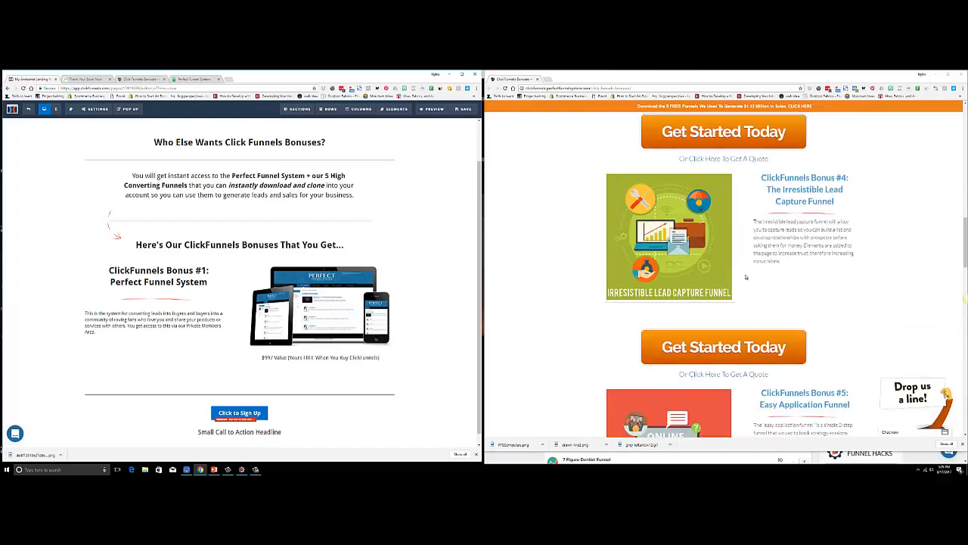
pyautogui.scroll(-2, 742, 287)
pyautogui.scroll(-6, 752, 285)
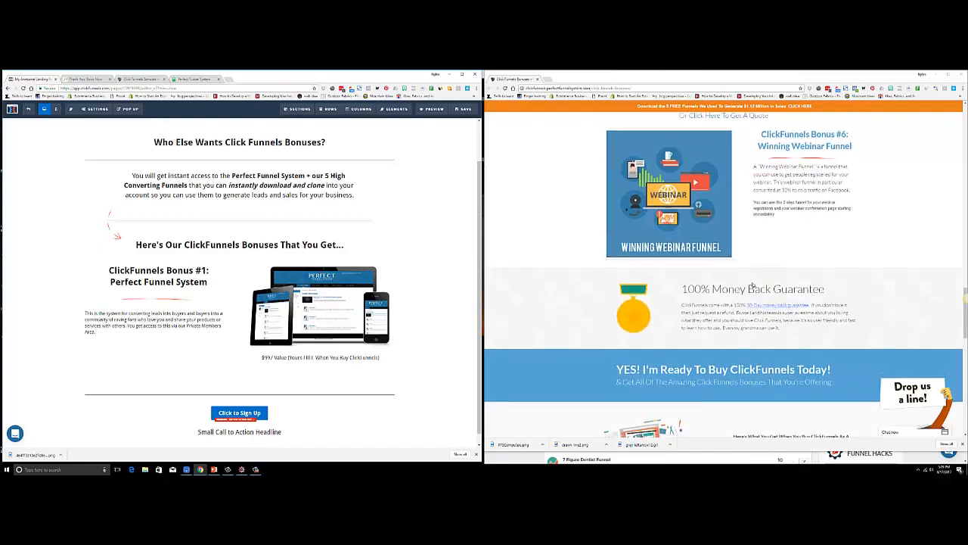
pyautogui.scroll(10, 749, 276)
pyautogui.scroll(8, 745, 266)
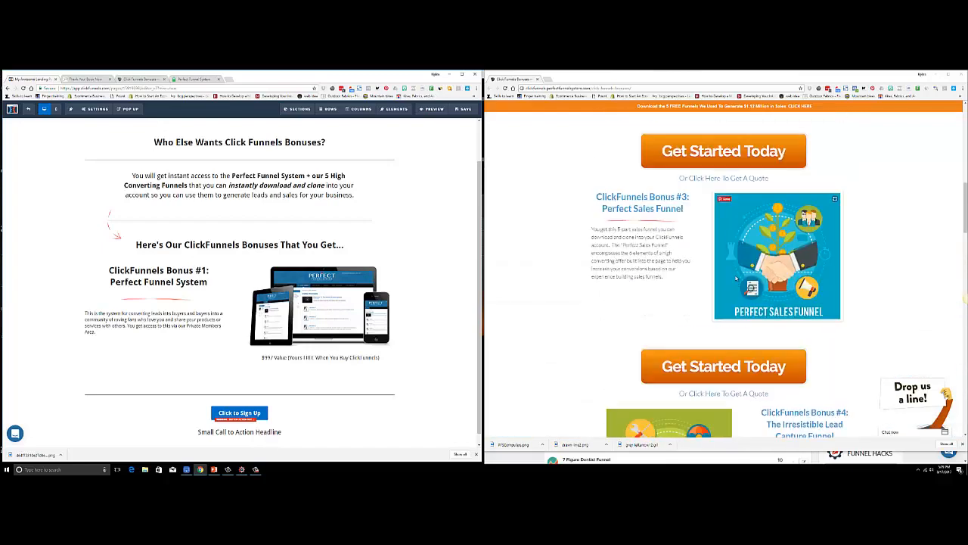
pyautogui.scroll(-3, 714, 326)
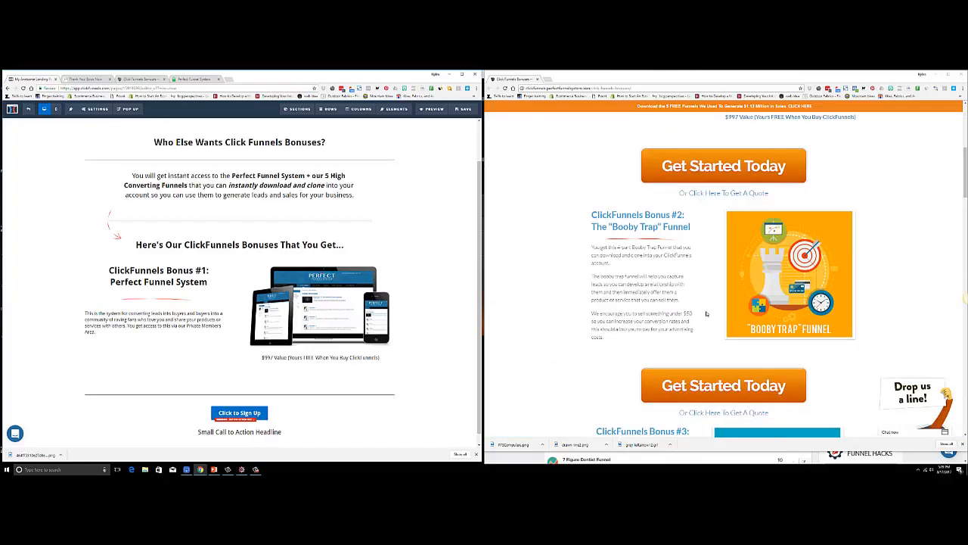
# Duplicate the Bonus #1 row and move the copy below the row containing the button
pyautogui.click(379, 248)
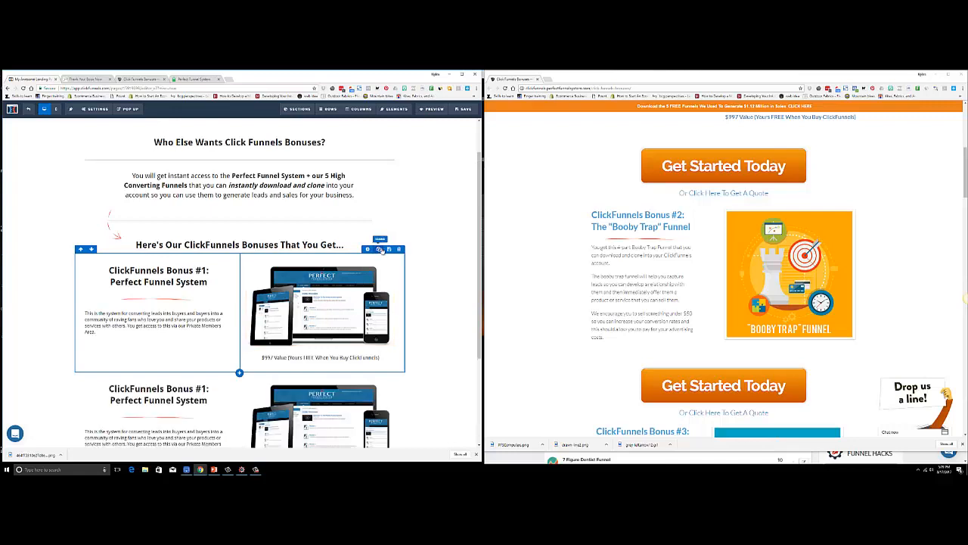
pyautogui.scroll(-3, 227, 287)
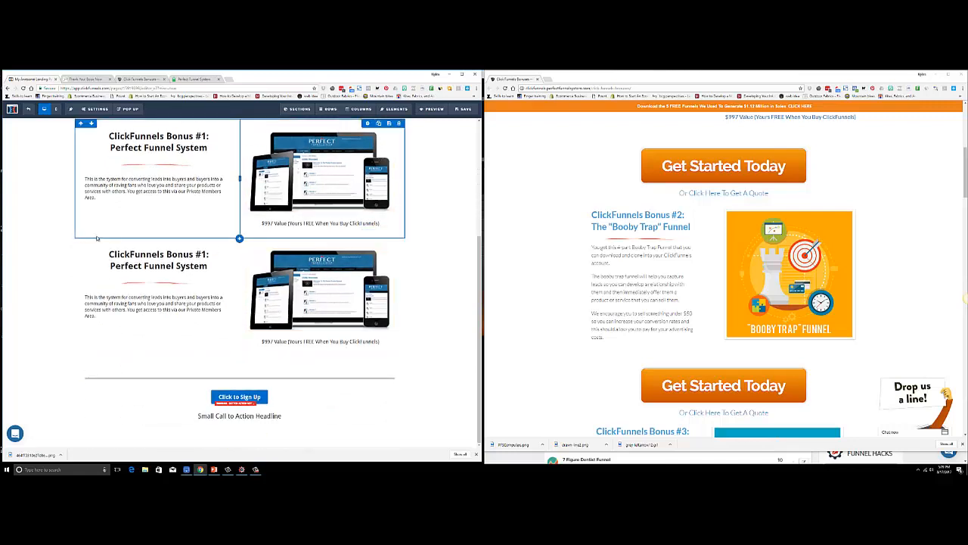
pyautogui.click(92, 234)
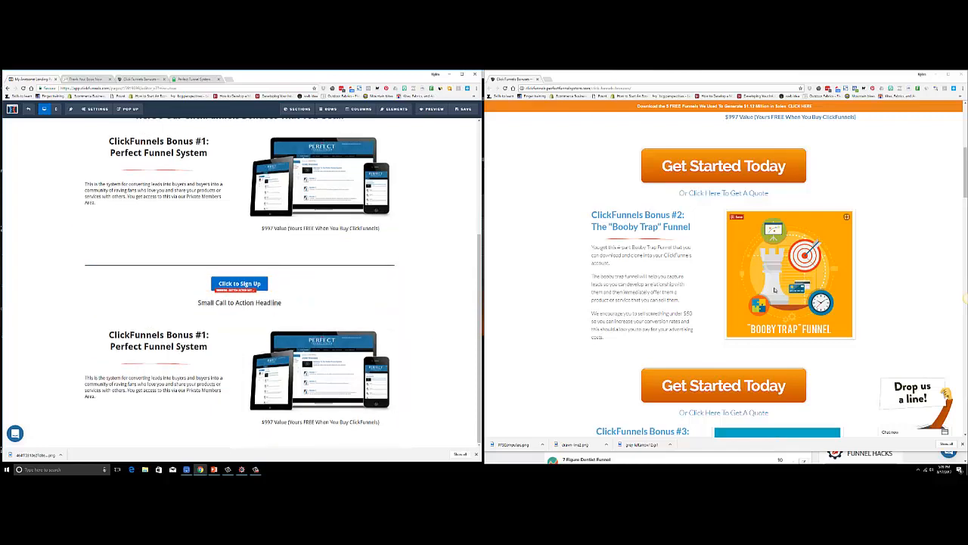
# Duplicate the row with the divider, button and sub-headline, and move the copy below the second bonus row
pyautogui.scroll(-5, 677, 295)
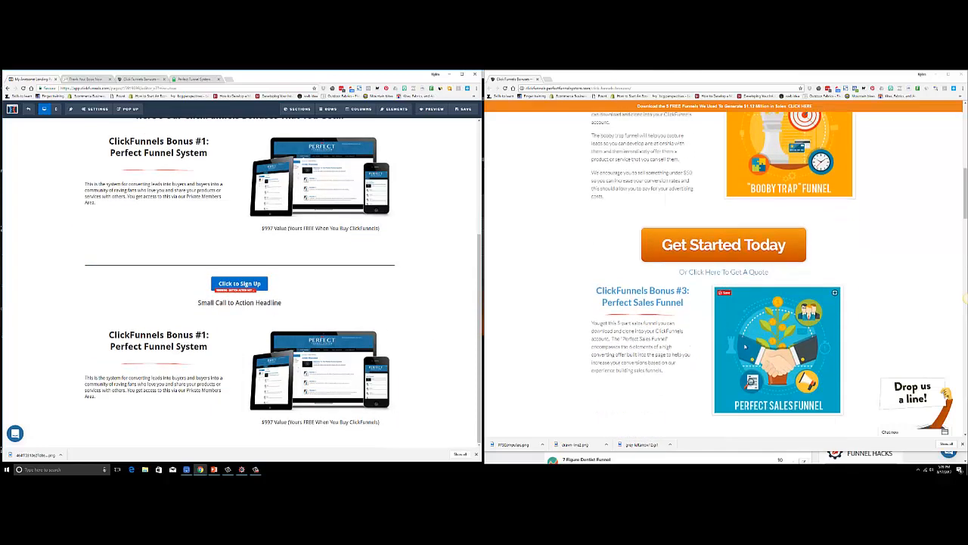
pyautogui.scroll(-4, 708, 297)
pyautogui.scroll(5, 708, 297)
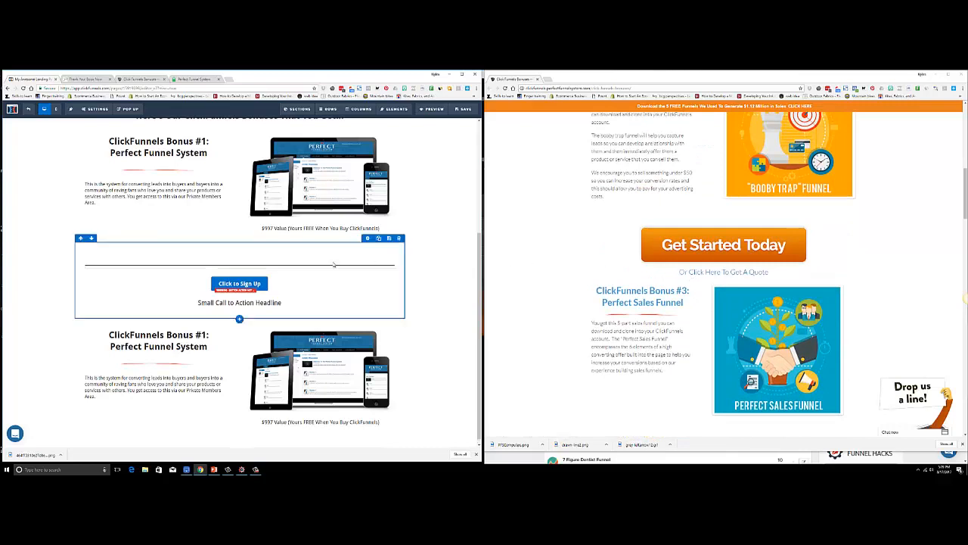
pyautogui.click(379, 238)
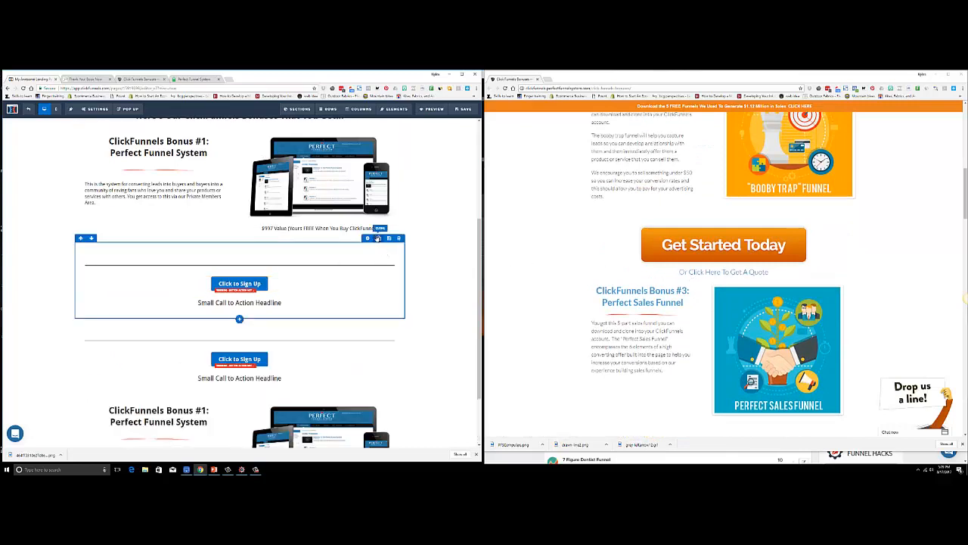
pyautogui.scroll(-1, 326, 262)
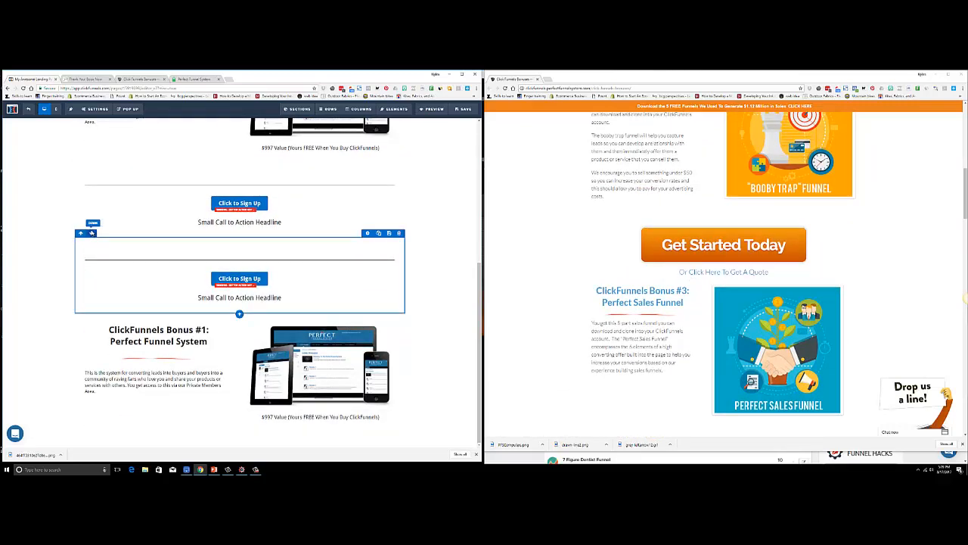
pyautogui.click(92, 233)
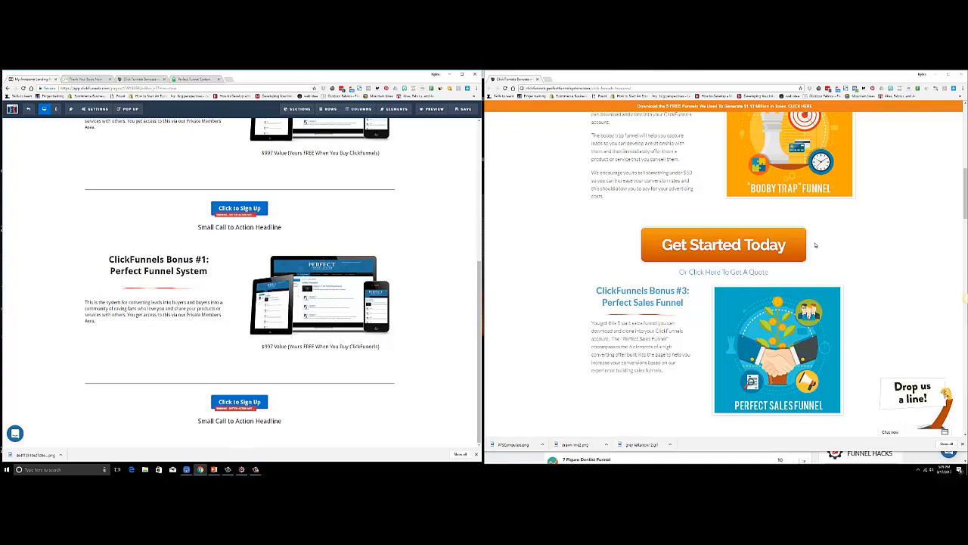
# Look through the remaining bonus sections and the 100% Money Back Guarantee section on the reference page to examine their layout
pyautogui.scroll(2, 816, 245)
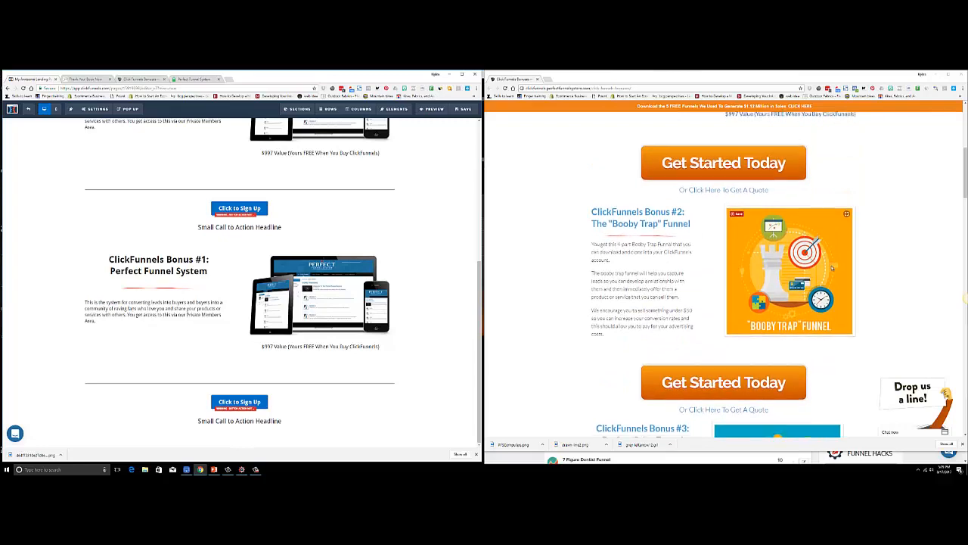
pyautogui.scroll(-6, 829, 260)
pyautogui.scroll(-3, 829, 260)
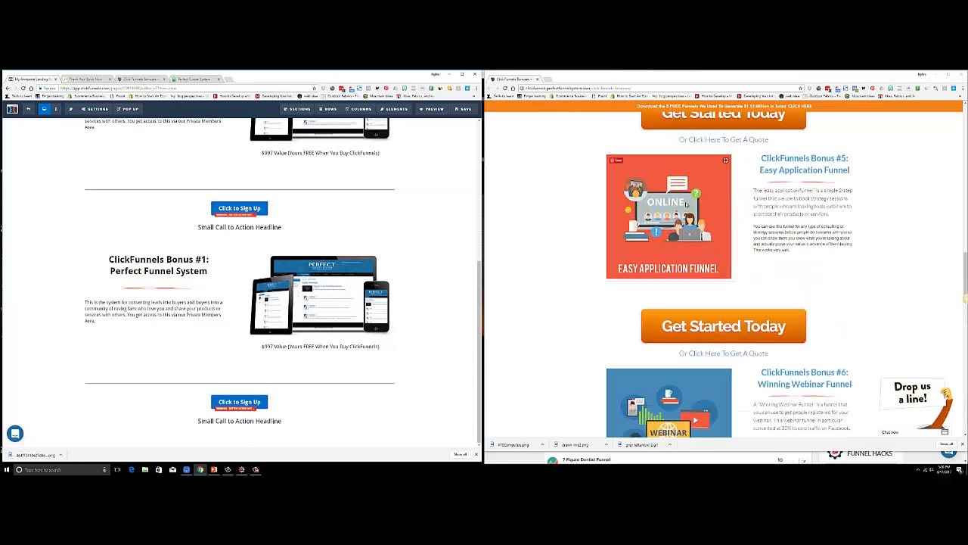
pyautogui.scroll(-5, 786, 303)
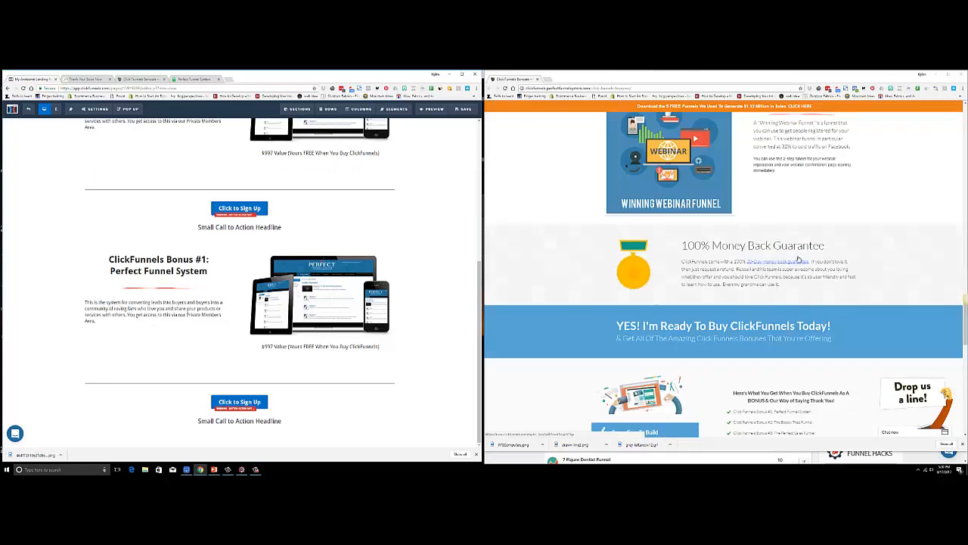
pyautogui.scroll(2, 785, 212)
pyautogui.scroll(-1, 779, 221)
pyautogui.scroll(-1, 757, 223)
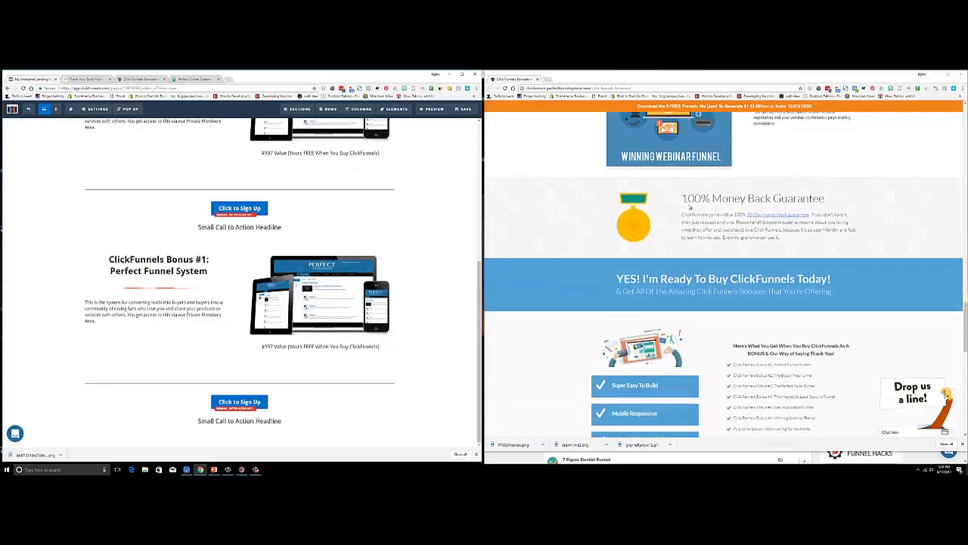
pyautogui.scroll(-1, 204, 403)
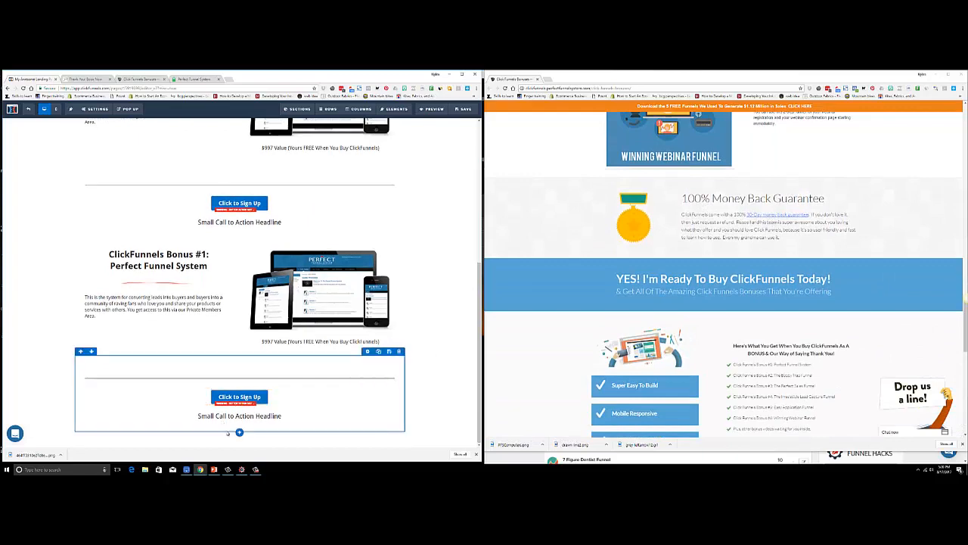
pyautogui.scroll(3, 848, 184)
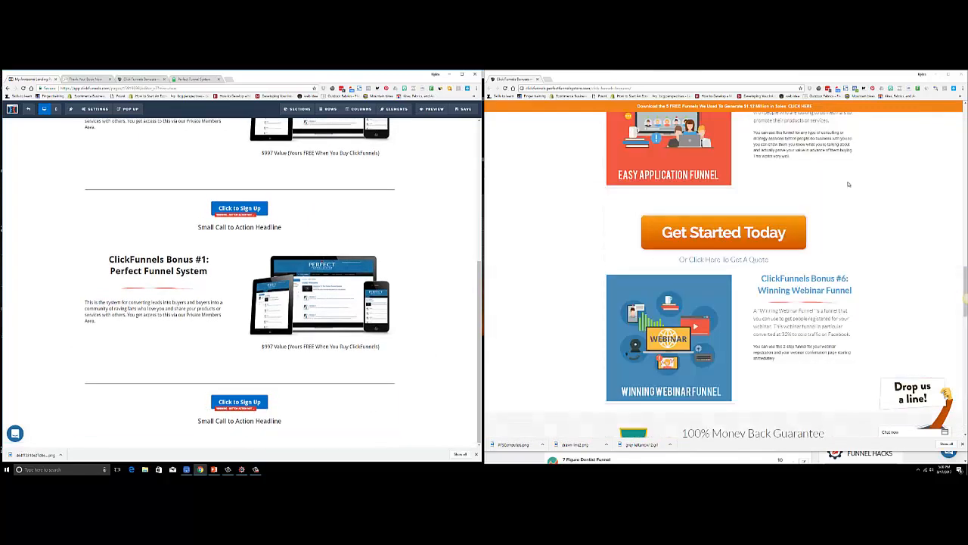
pyautogui.scroll(-3, 783, 280)
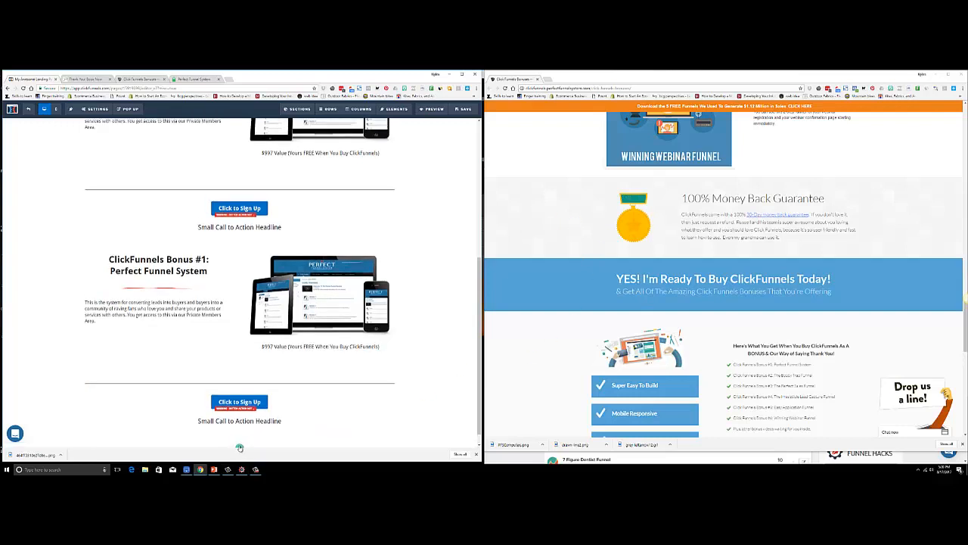
# Add a full-width section below the last call-to-action row on the landing page
pyautogui.scroll(-1, 240, 447)
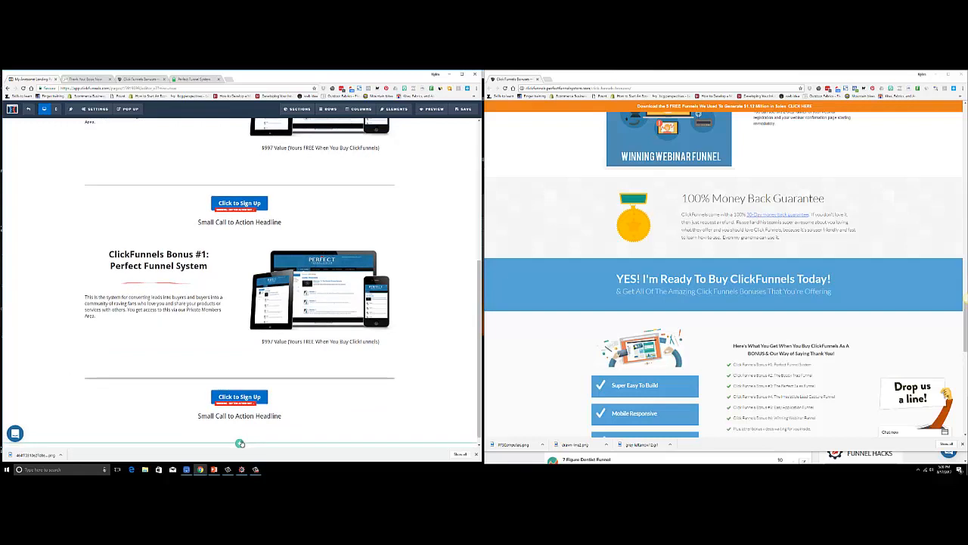
pyautogui.click(239, 443)
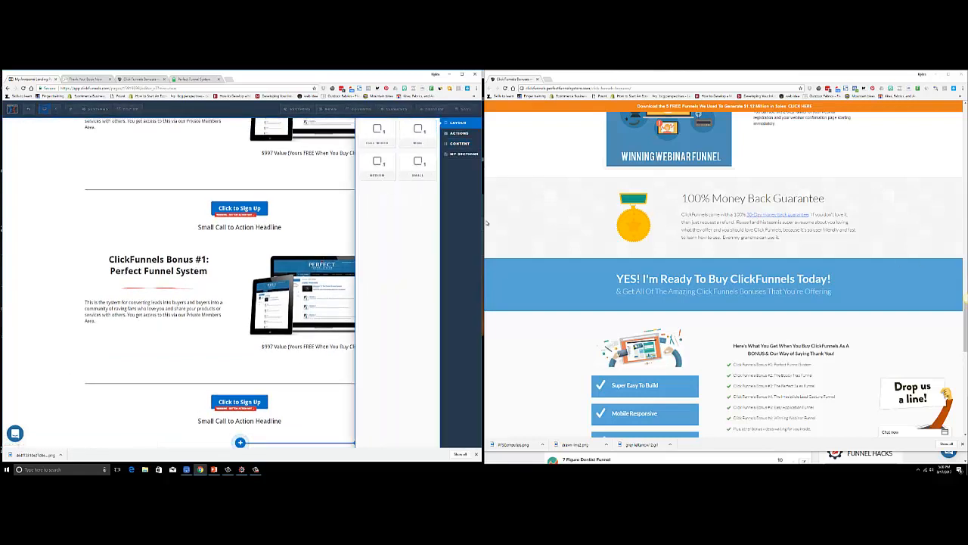
pyautogui.click(375, 134)
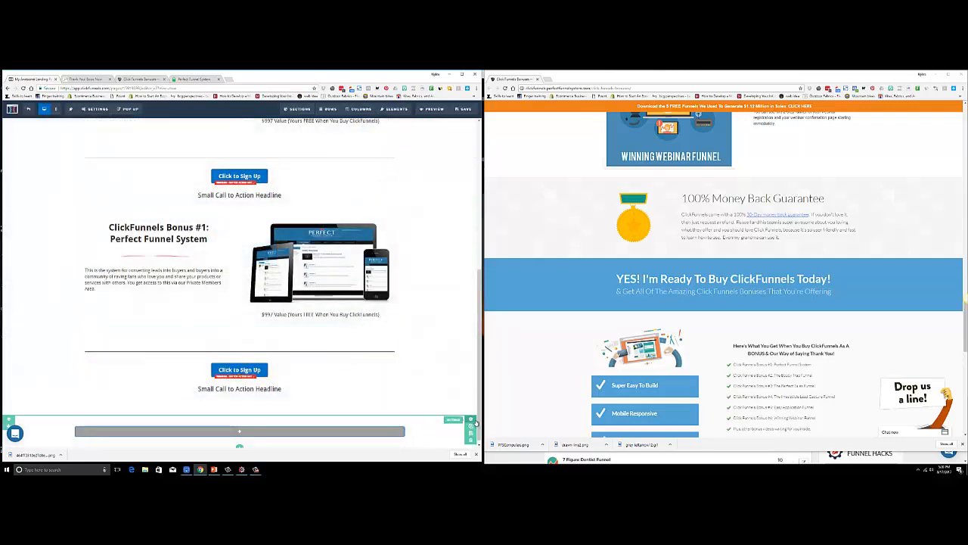
# Give the new section a light grey texture background image positioned as Fill 100% Width & Height
pyautogui.click(474, 420)
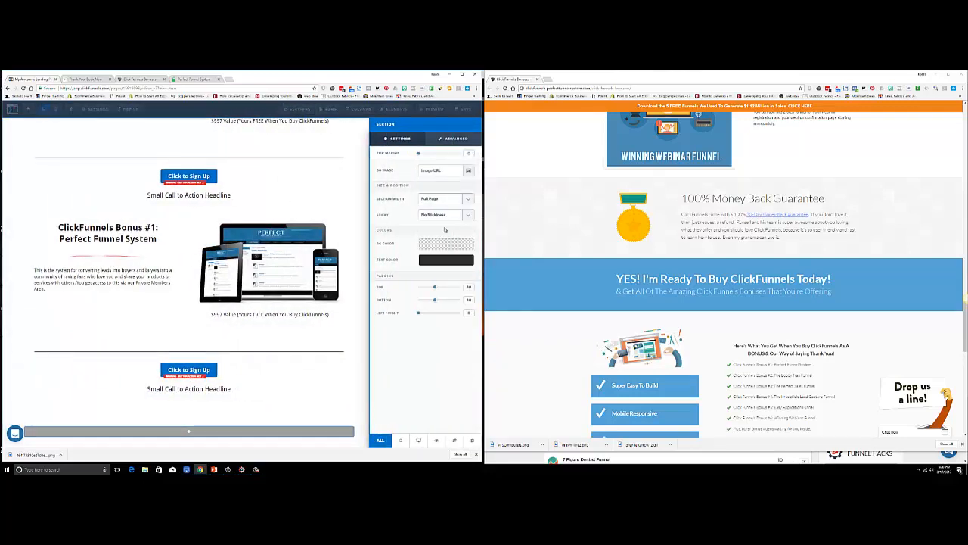
pyautogui.click(468, 170)
pyautogui.click(85, 125)
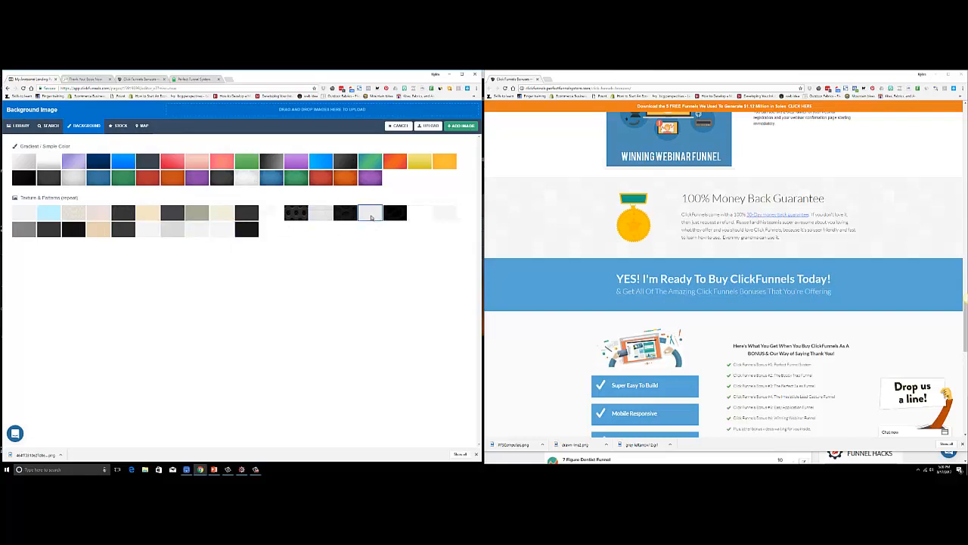
pyautogui.click(370, 214)
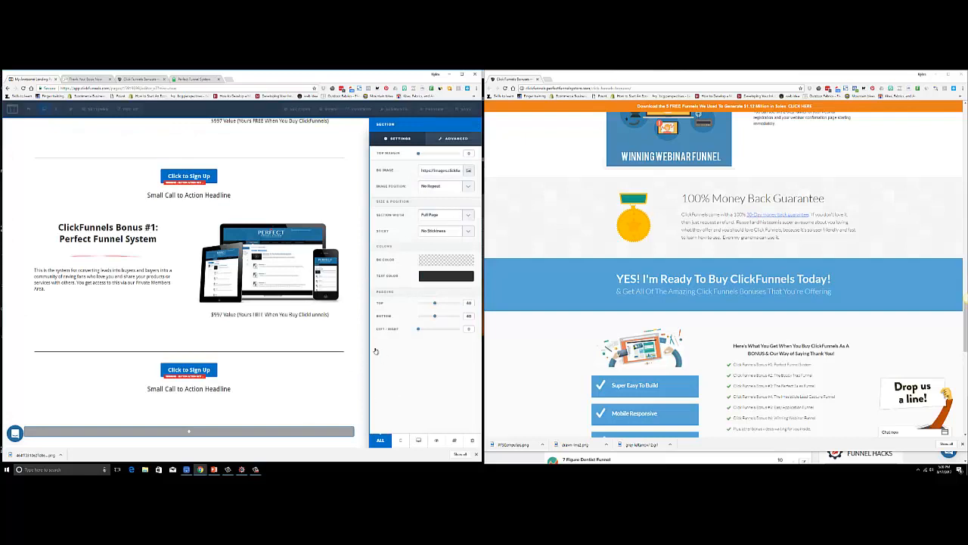
pyautogui.click(467, 190)
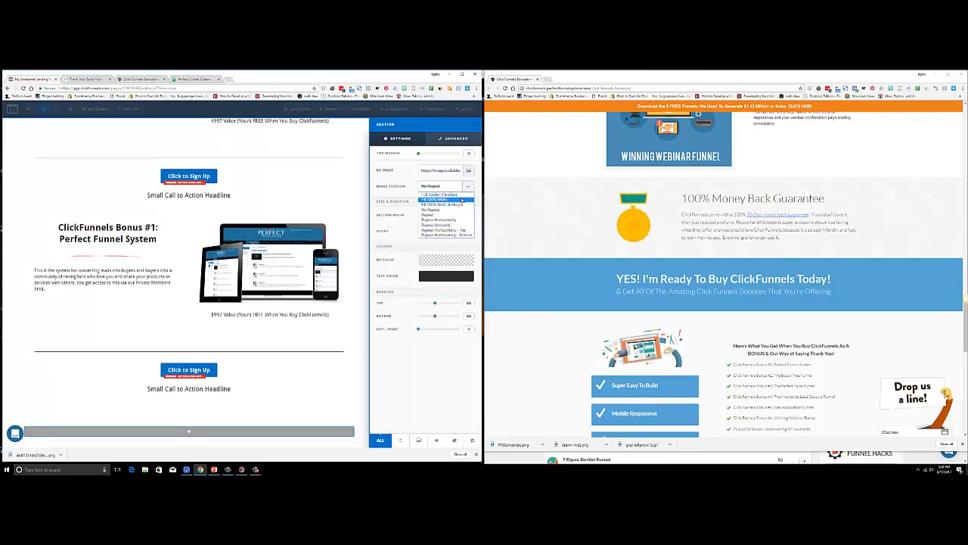
pyautogui.click(453, 205)
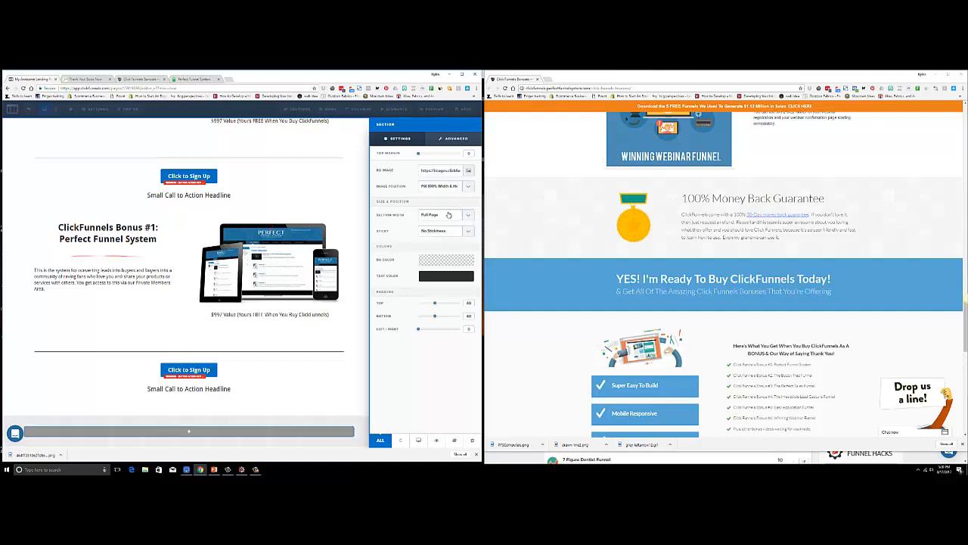
pyautogui.click(353, 359)
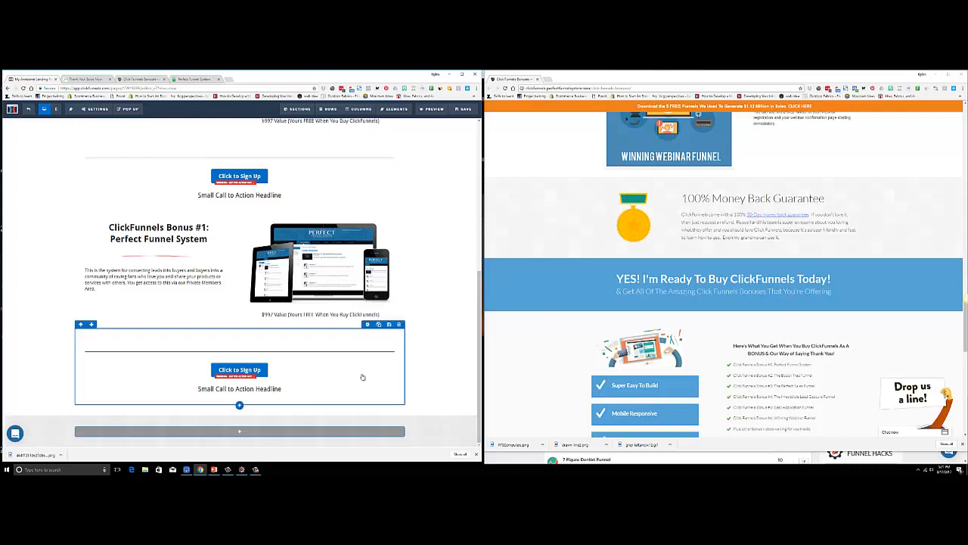
# Add a two-column row to the textured section and narrow its left column to about one third of the row
pyautogui.click(239, 431)
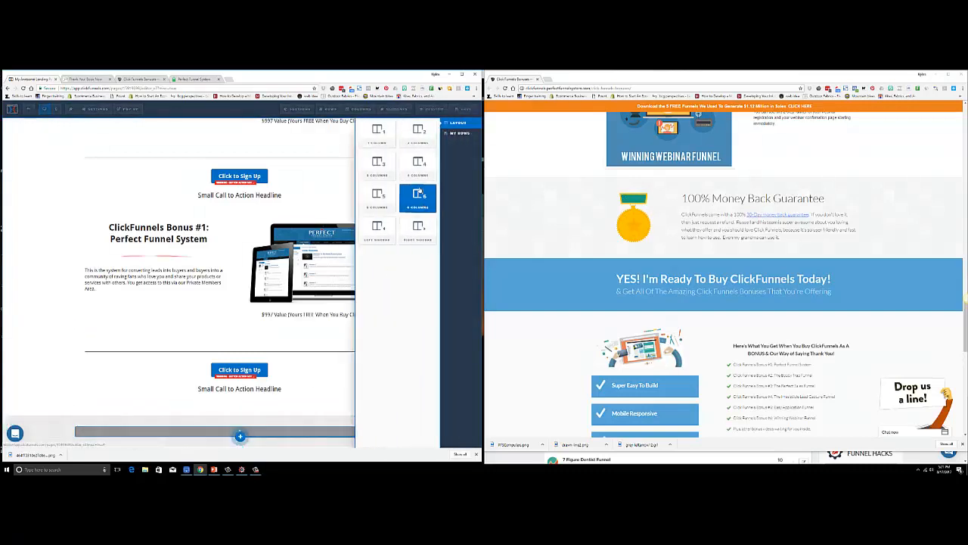
pyautogui.click(412, 138)
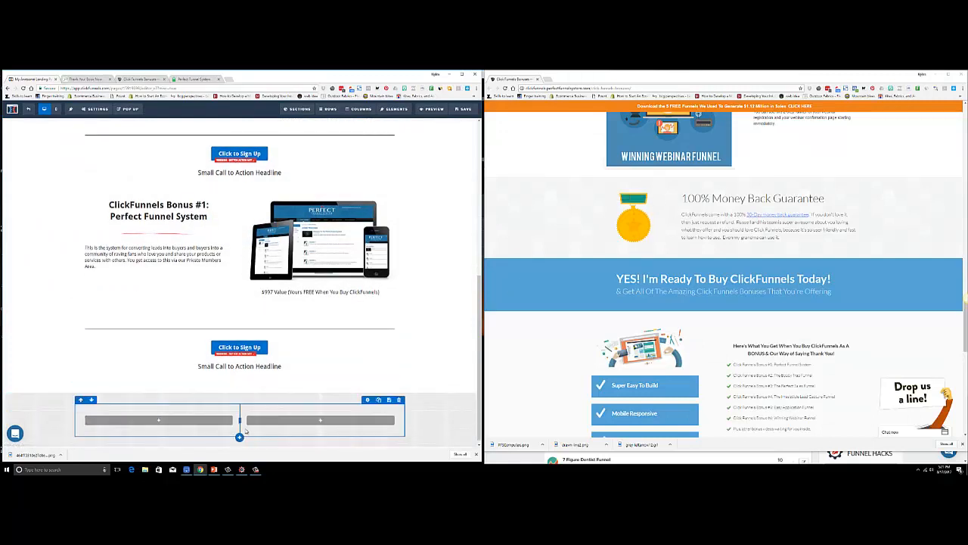
pyautogui.moveTo(237, 420); pyautogui.dragTo(160, 420)
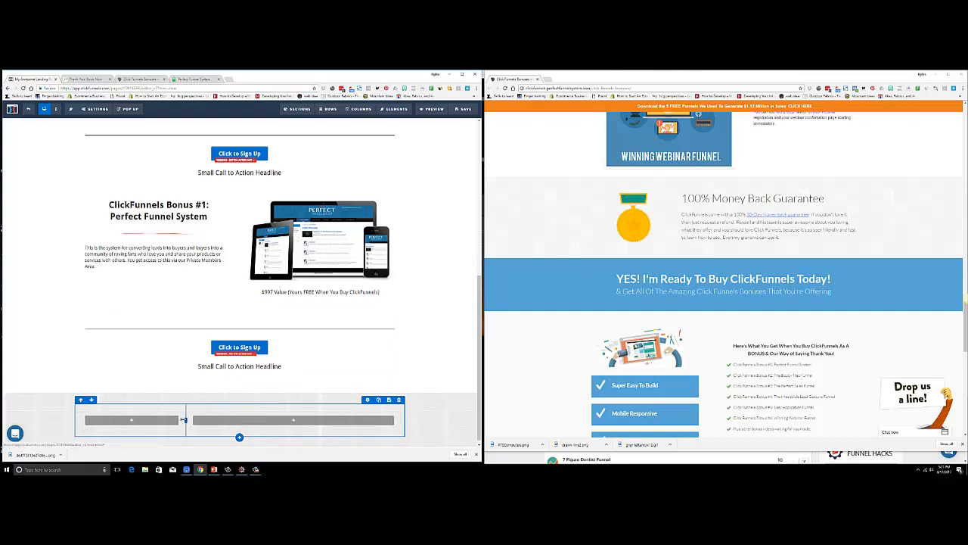
# Add an image element to the narrow left column and a headline element to the wide right column
pyautogui.click(141, 421)
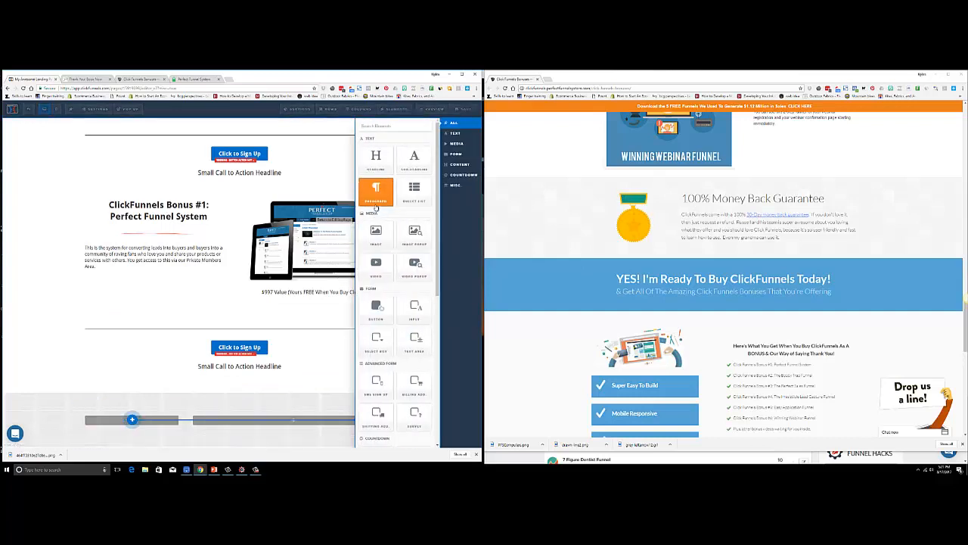
pyautogui.click(381, 227)
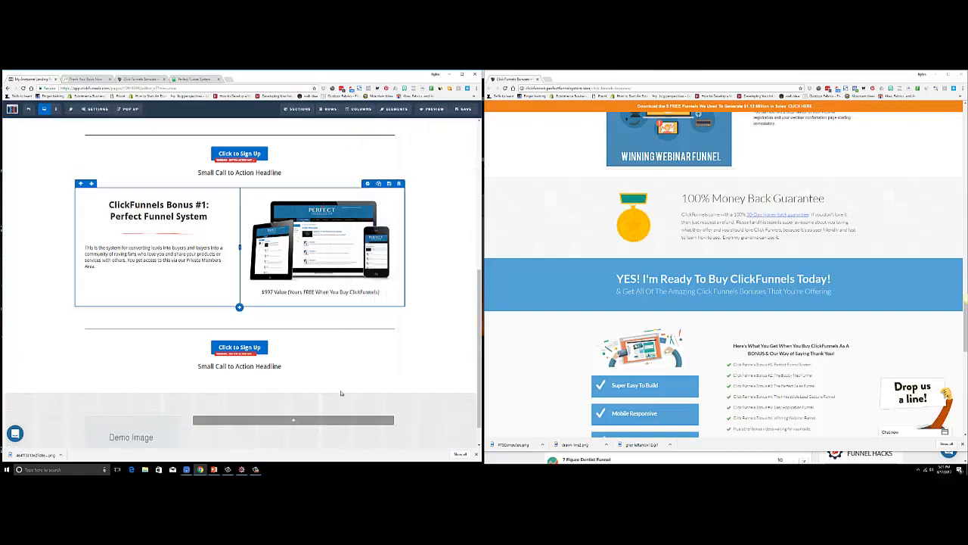
pyautogui.click(293, 420)
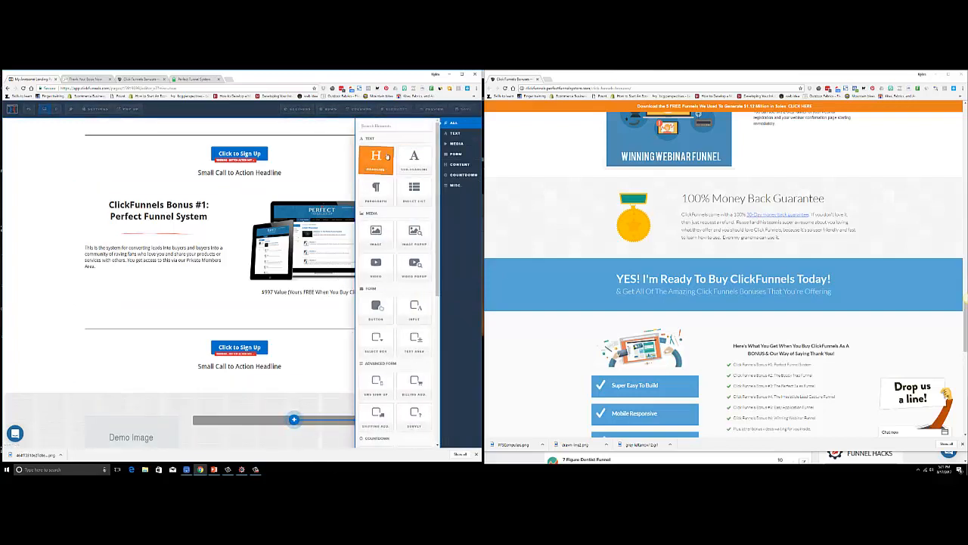
pyautogui.click(376, 157)
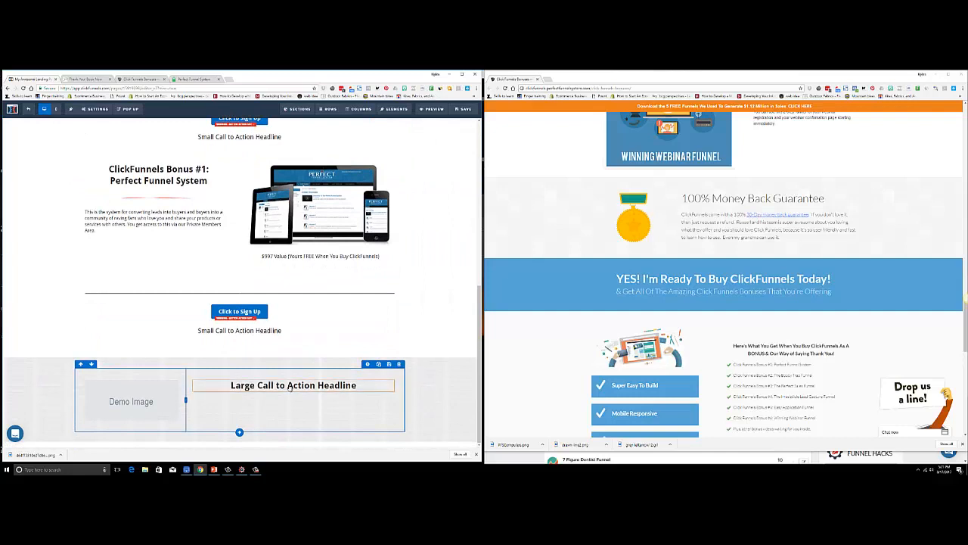
# Add a paragraph element directly below the headline in the right column of the textured section
pyautogui.click(294, 391)
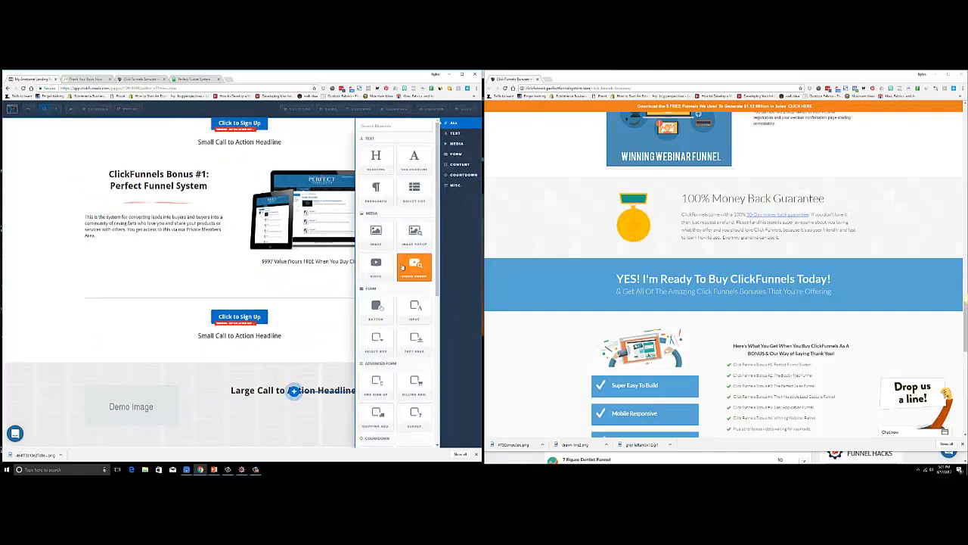
pyautogui.click(389, 193)
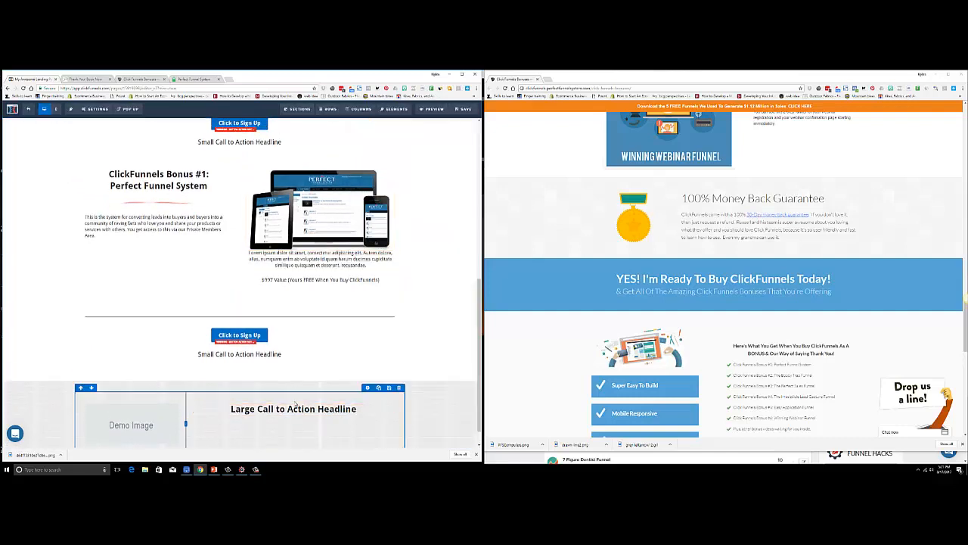
pyautogui.scroll(-1, 289, 401)
pyautogui.scroll(1, 282, 344)
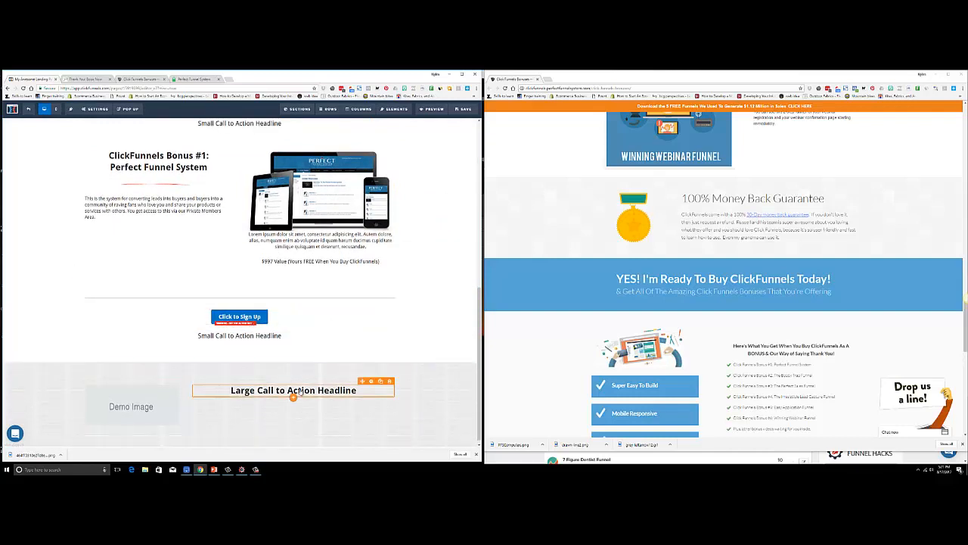
pyautogui.click(293, 398)
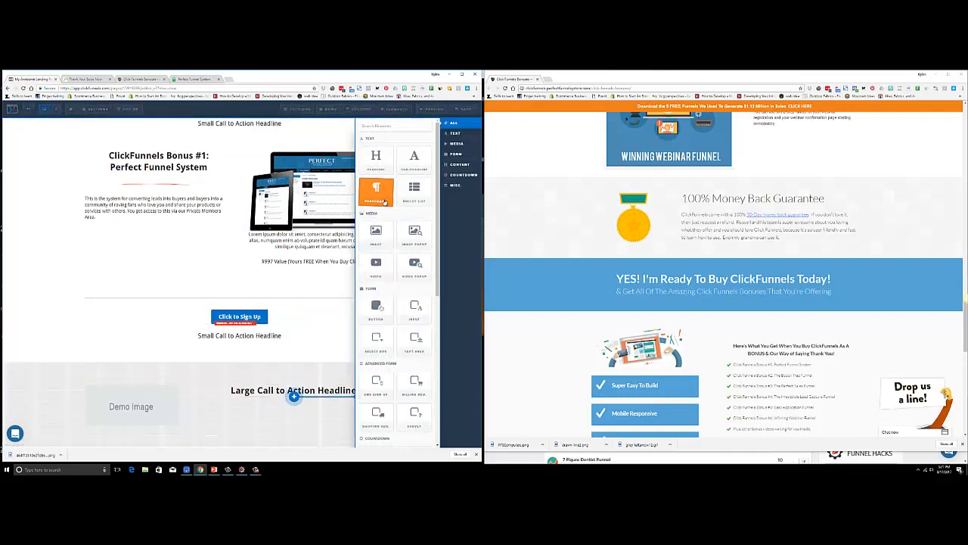
pyautogui.click(377, 193)
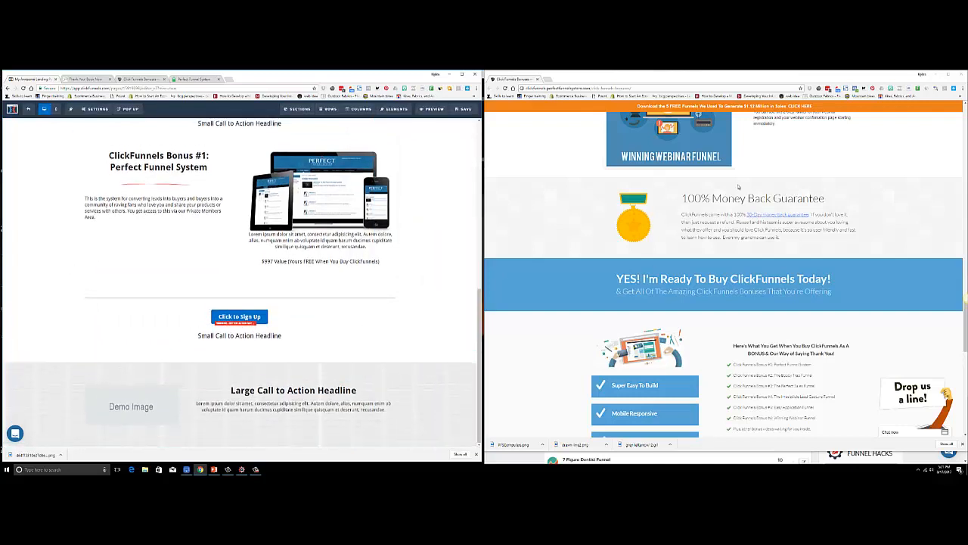
# Replace the placeholder headline with "100% Money Back Guarantee" copied from the reference page
pyautogui.click(758, 198)
pyautogui.tripleClick(759, 198)
pyautogui.hotkey('ctrl', 'c')
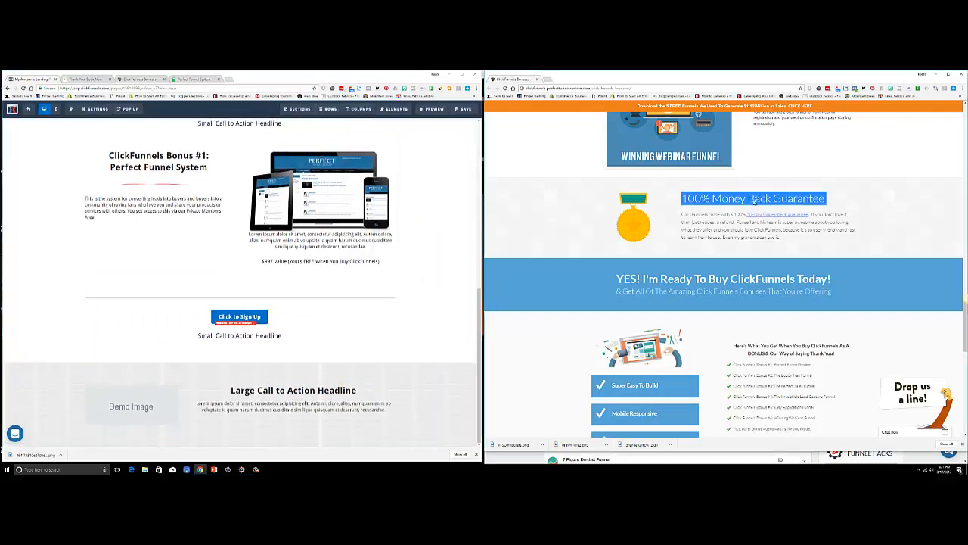
pyautogui.tripleClick(302, 385)
pyautogui.hotkey('ctrl', 'v')
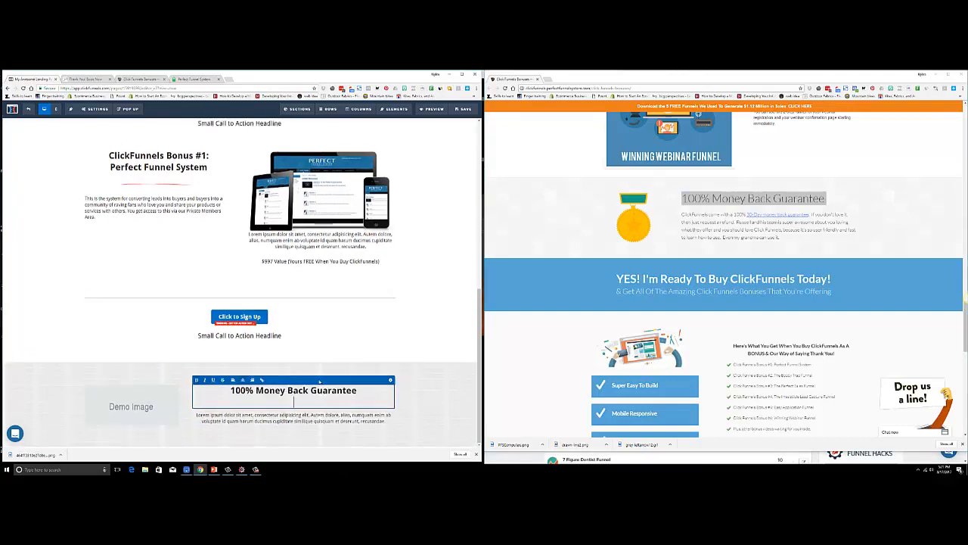
# Replace the placeholder paragraph under the guarantee headline with the reference page's 30-day money back guarantee text and left-align it
pyautogui.tripleClick(732, 229)
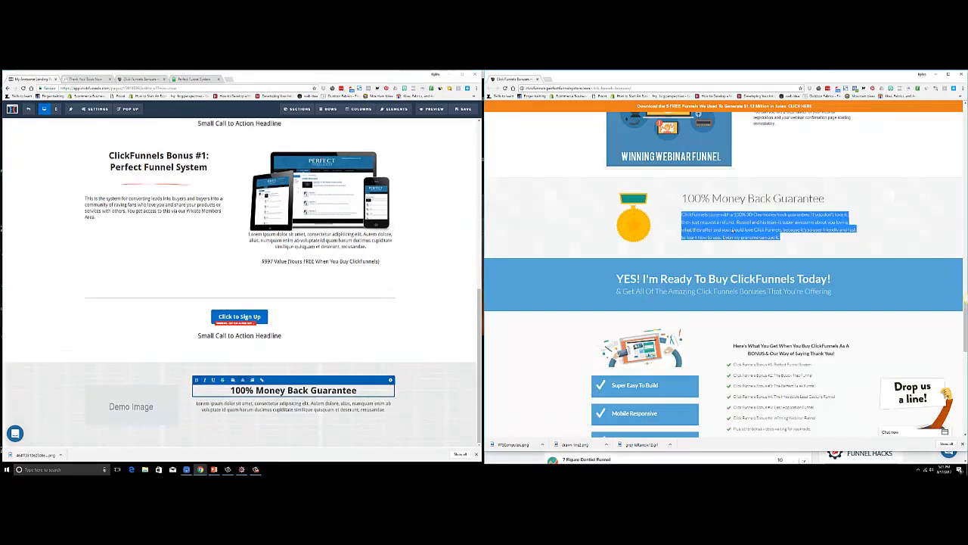
pyautogui.tripleClick(302, 412)
pyautogui.write("ClickFunnels come with a 100% 30-Day money back guarantee. If you don't love it, then just request a refund. Russell and his team is super awesome about you loving what they offer and you should love Click Funnels, because it's so user friendly and fast to learn how to use. Even my grandma can use it.")
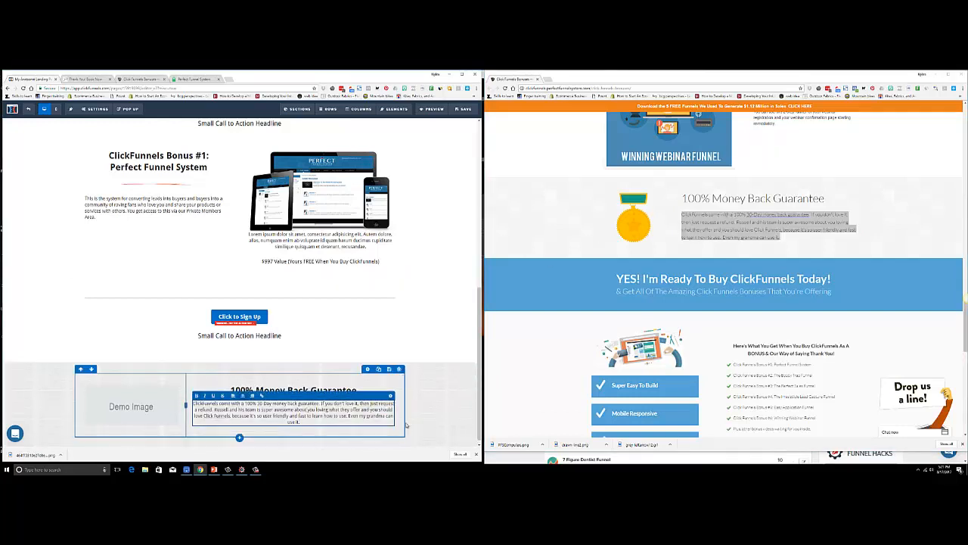
pyautogui.click(233, 395)
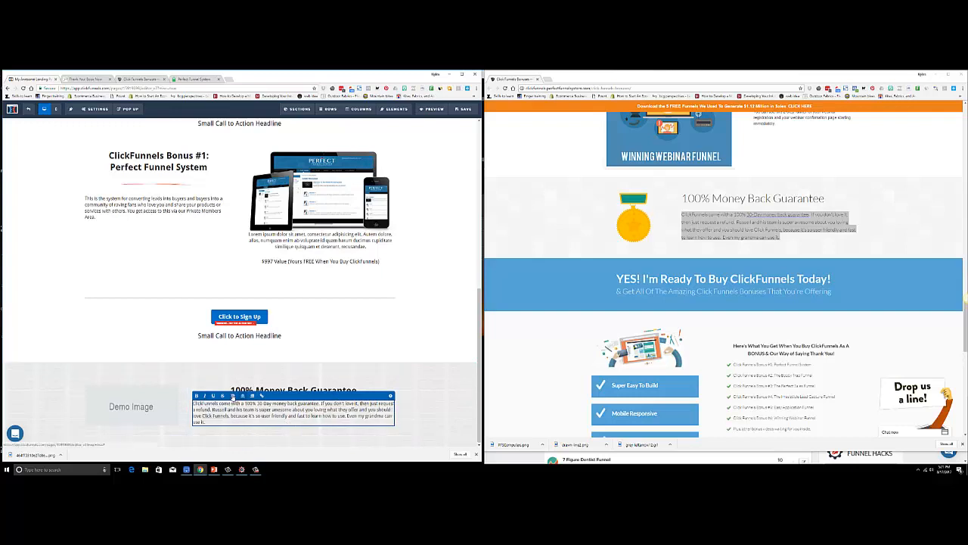
pyautogui.click(427, 440)
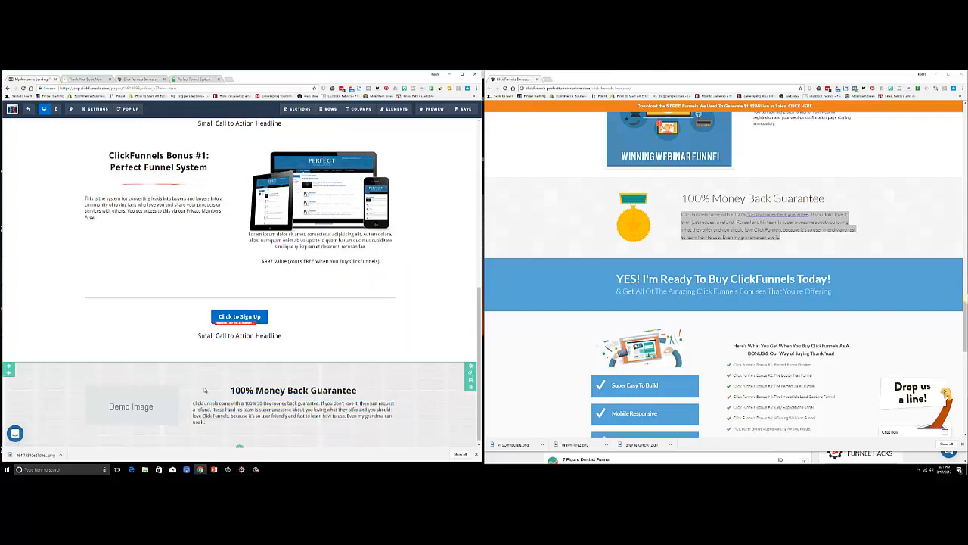
pyautogui.scroll(-1, 188, 398)
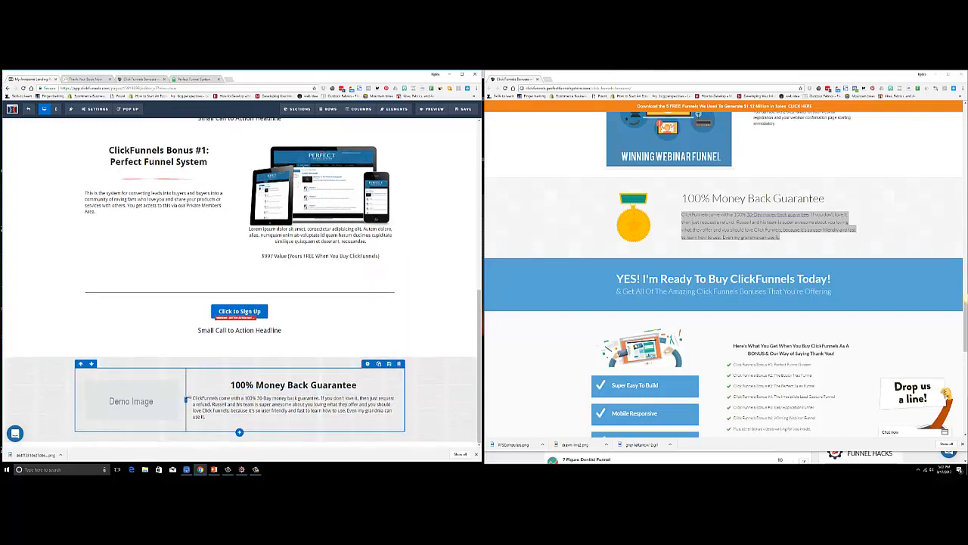
# Replace the demo image beside the guarantee text with the gold "100% Money Back Guaranteed" badge from the uploaded images
pyautogui.click(151, 377)
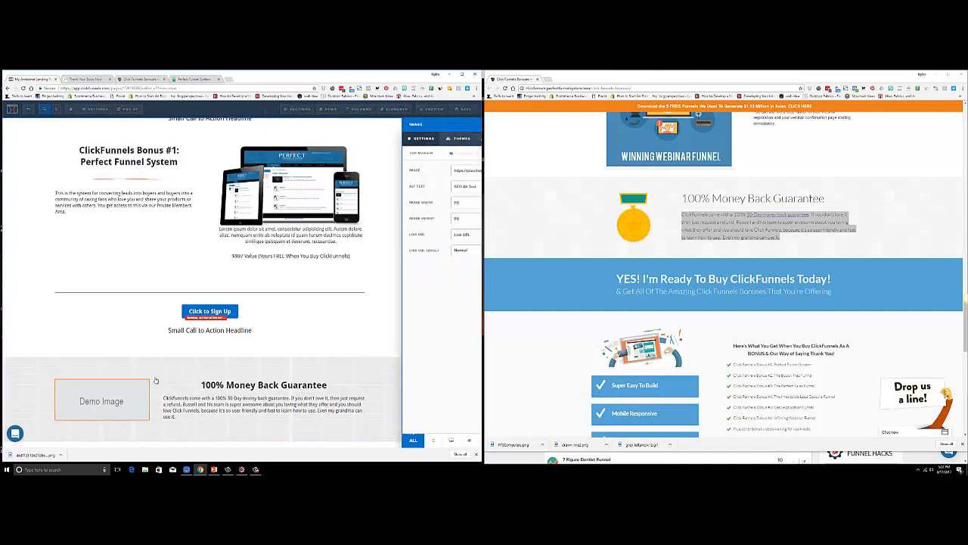
pyautogui.click(468, 171)
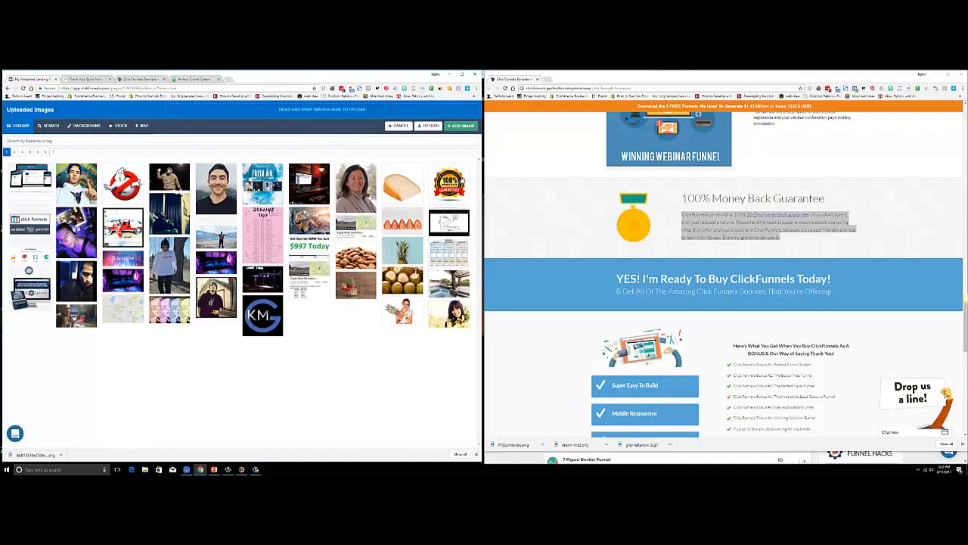
pyautogui.click(453, 180)
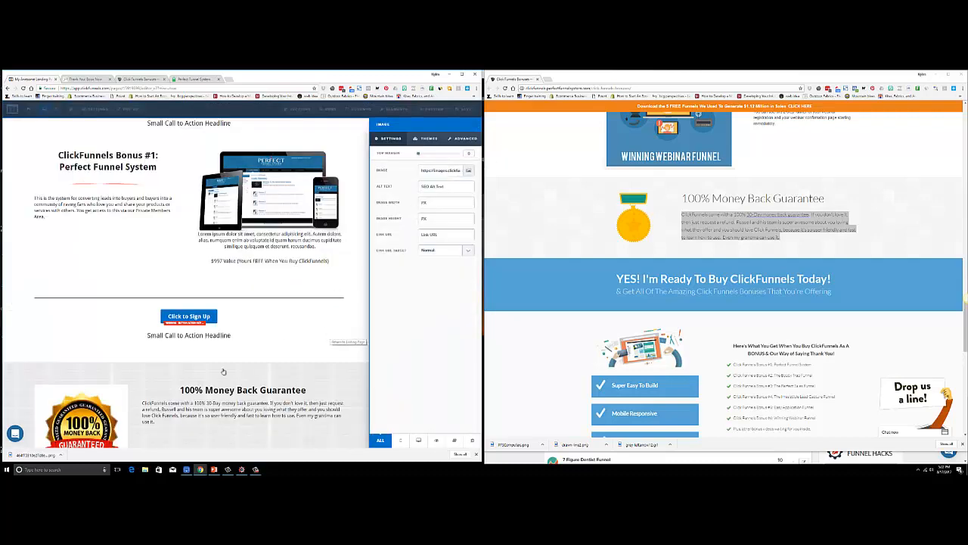
pyautogui.click(148, 434)
pyautogui.scroll(-2, 149, 429)
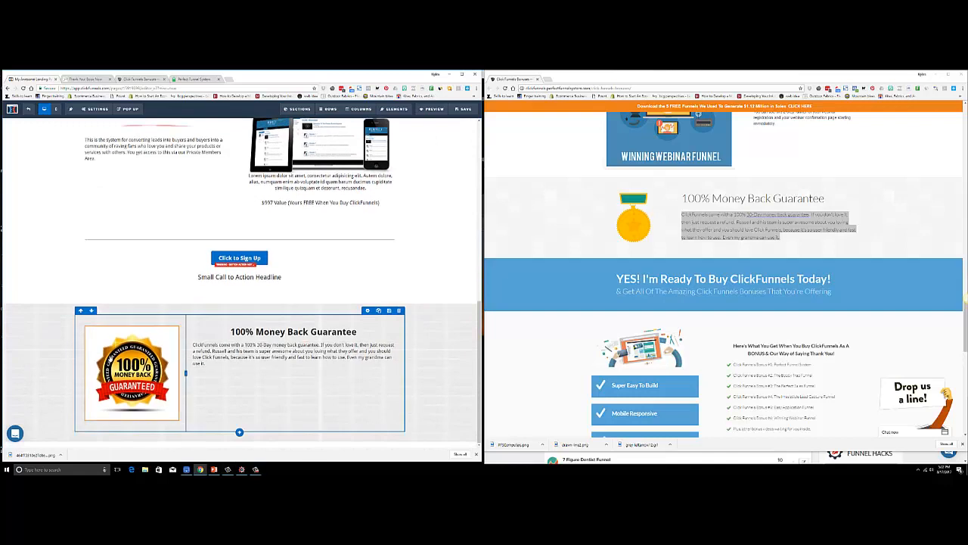
# Set the width of the money back guarantee badge image to 200 px
pyautogui.click(132, 371)
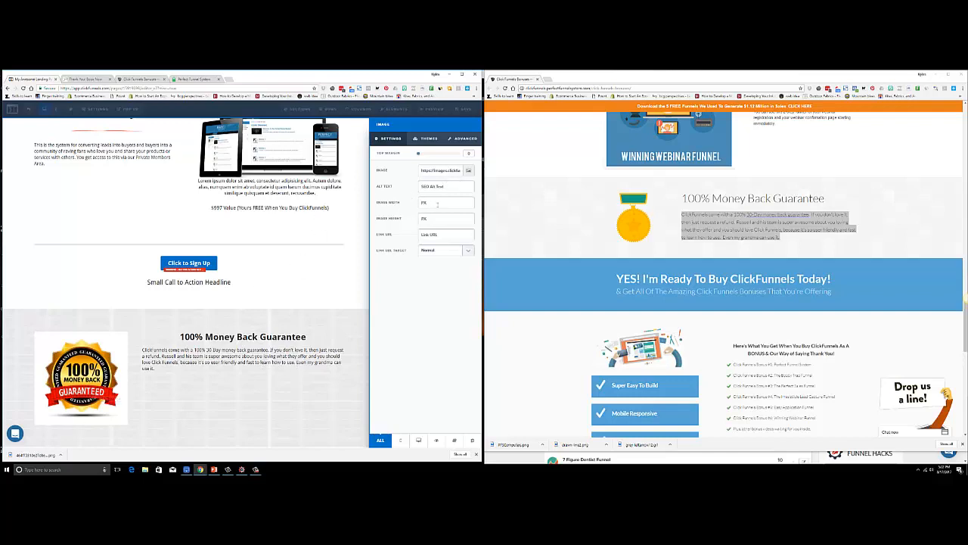
pyautogui.click(437, 205)
pyautogui.write('200')
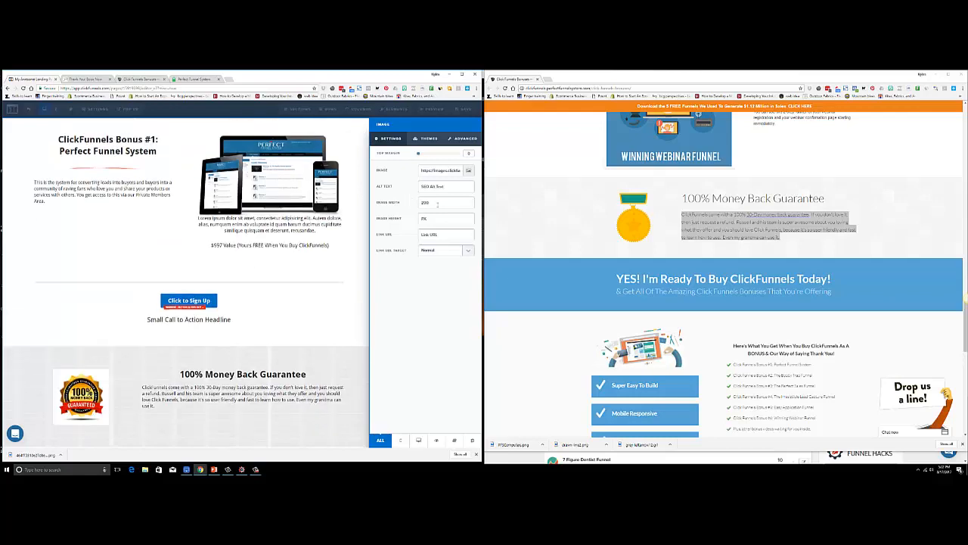
pyautogui.click(321, 311)
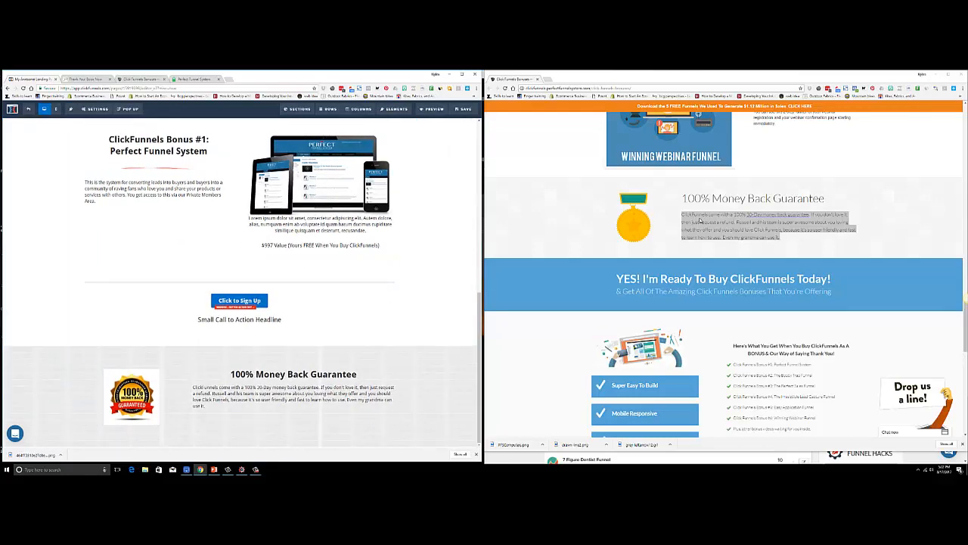
# Add a full-width section below the money back guarantee section
pyautogui.scroll(-10, 709, 278)
pyautogui.scroll(9, 726, 263)
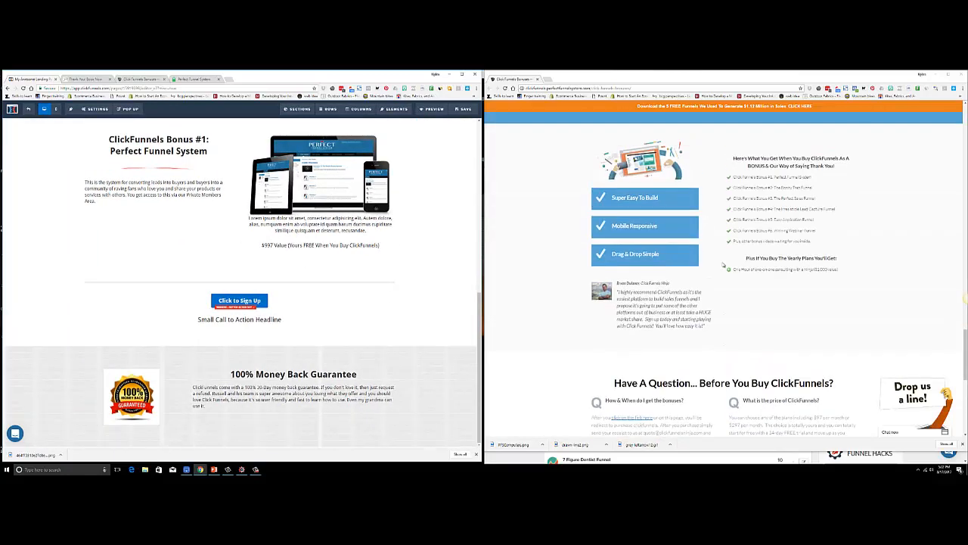
pyautogui.scroll(1, 726, 263)
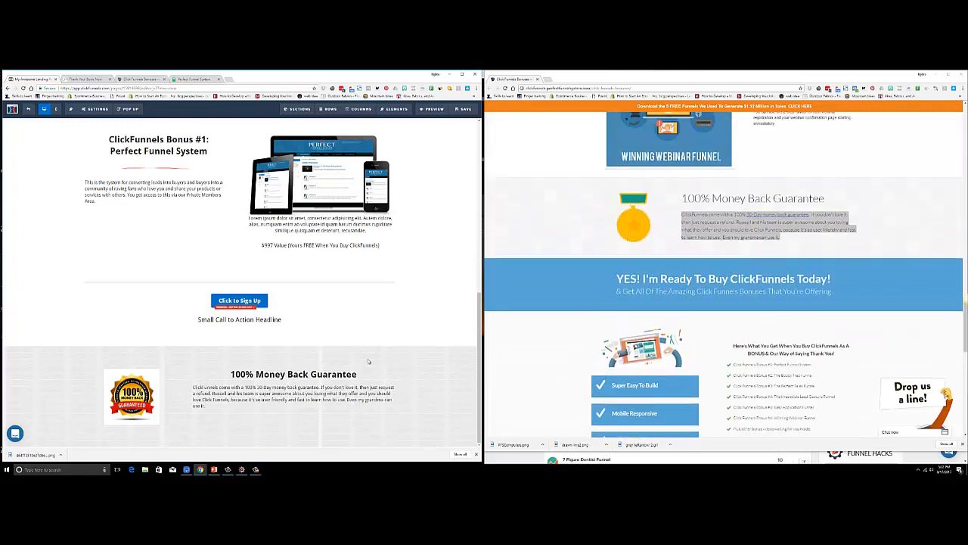
pyautogui.click(240, 447)
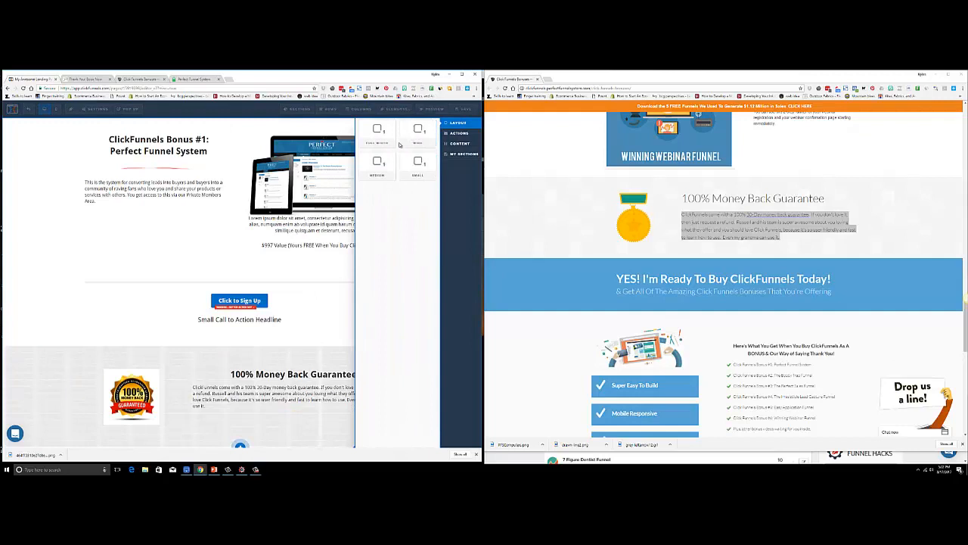
pyautogui.click(391, 134)
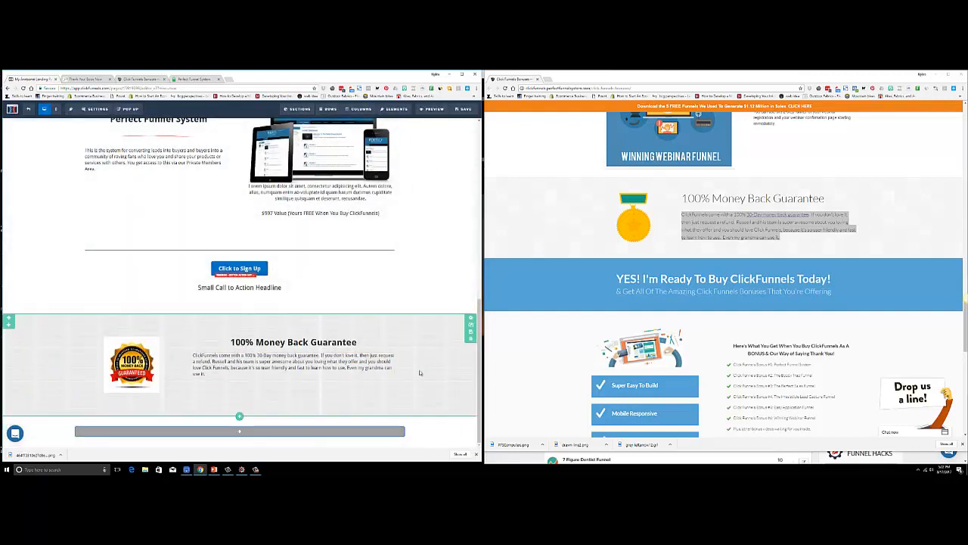
# Reduce the guarantee section's top and bottom padding to 10
pyautogui.click(471, 322)
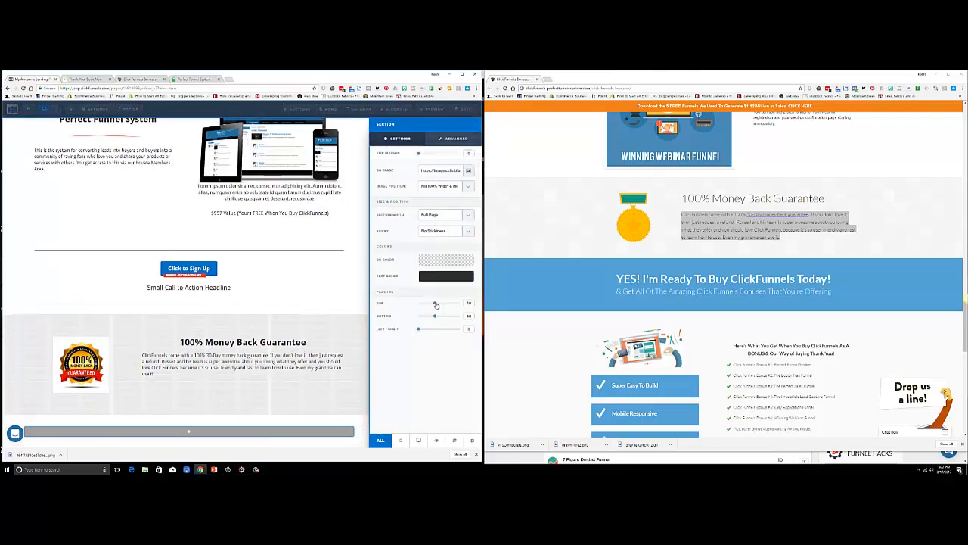
pyautogui.moveTo(434, 304); pyautogui.dragTo(424, 318)
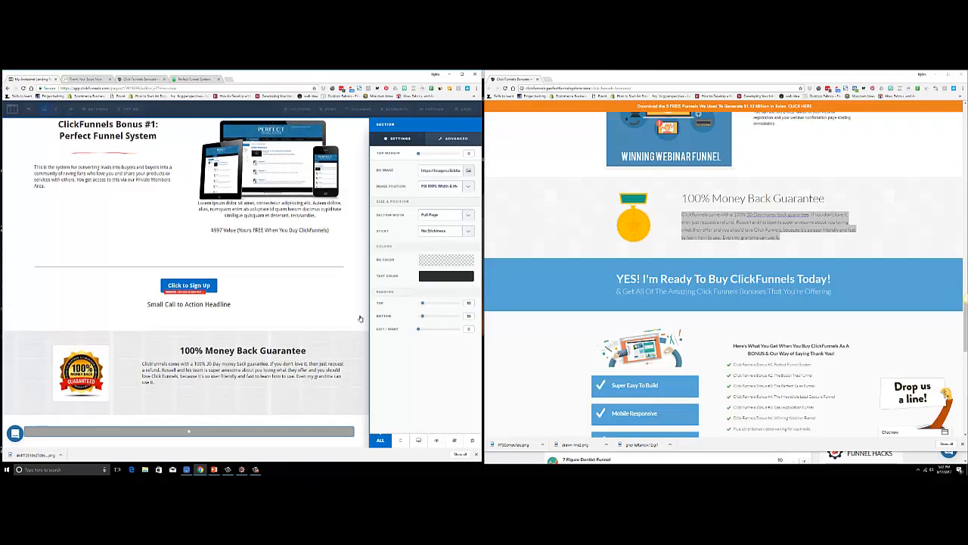
pyautogui.click(322, 328)
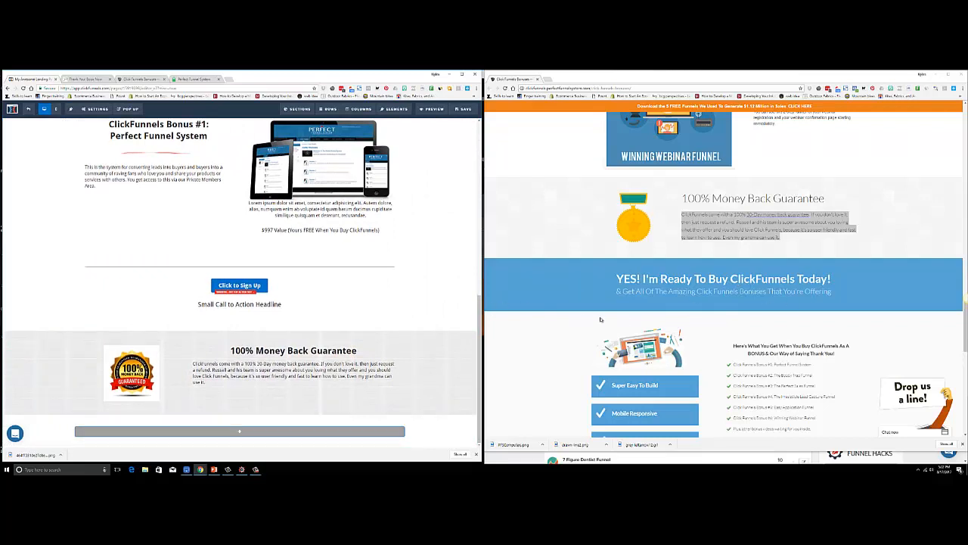
# Add a one-column row to the empty bottom section and fill it with a headline and a sub-headline below it
pyautogui.click(241, 431)
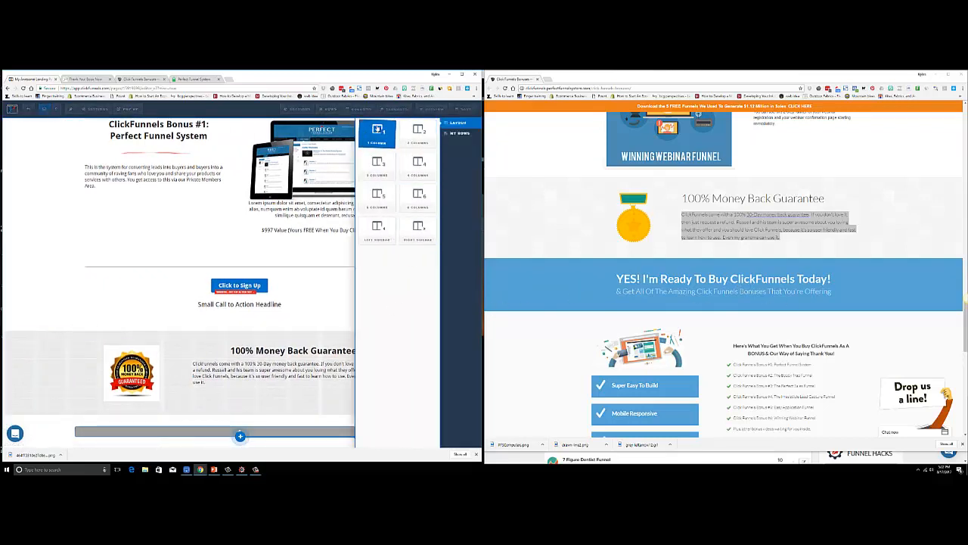
pyautogui.click(378, 132)
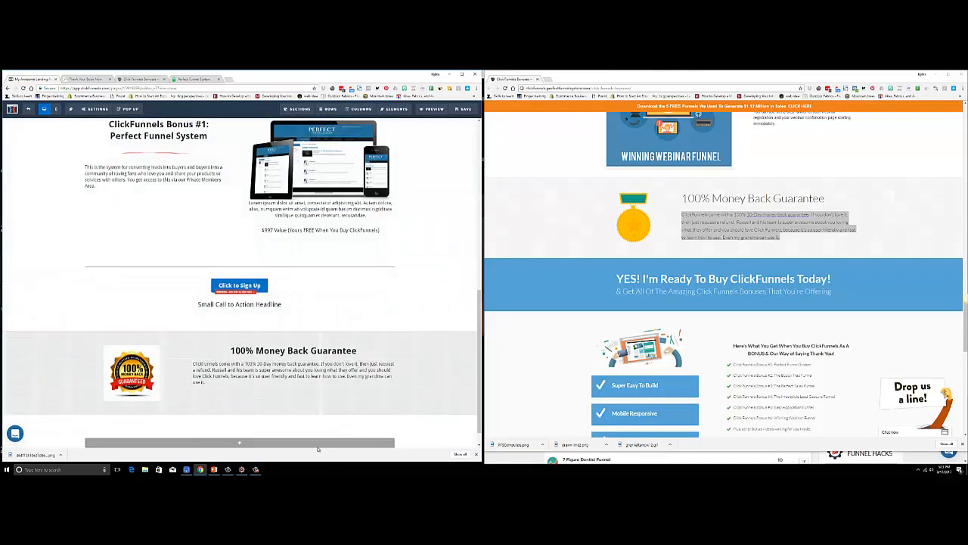
pyautogui.click(239, 415)
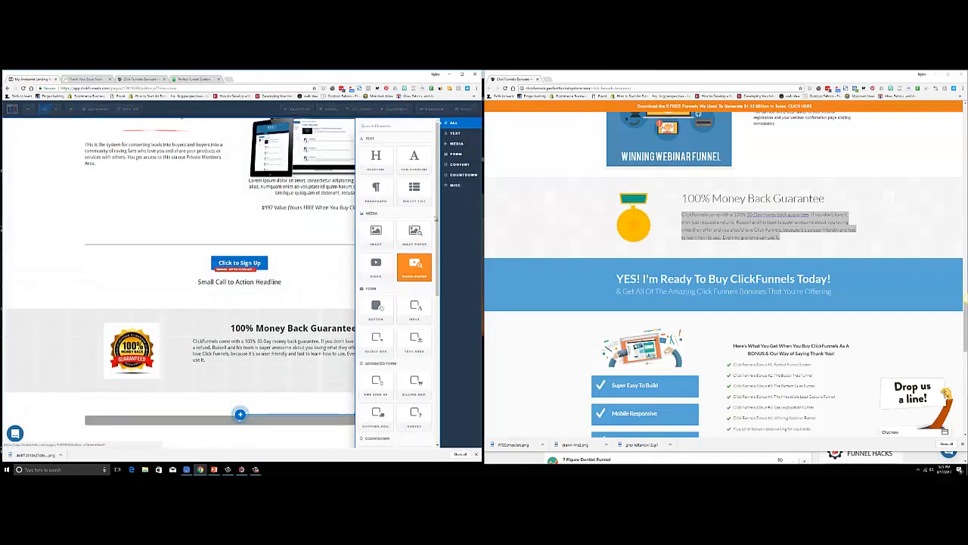
pyautogui.click(382, 160)
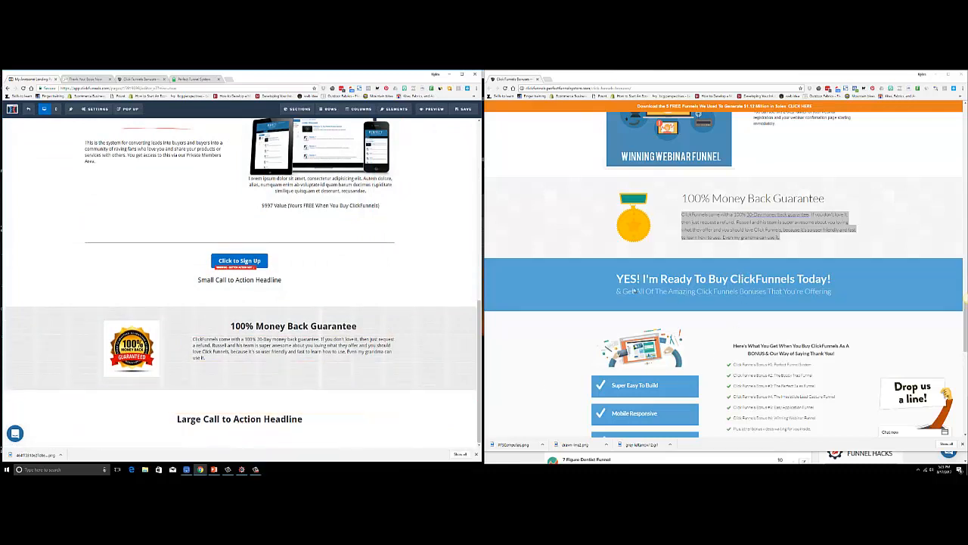
pyautogui.click(239, 425)
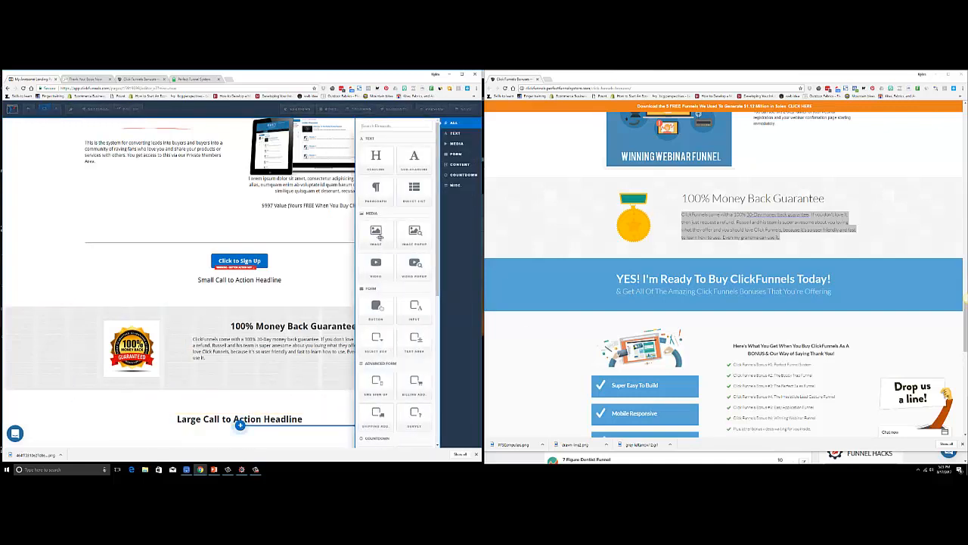
pyautogui.click(405, 165)
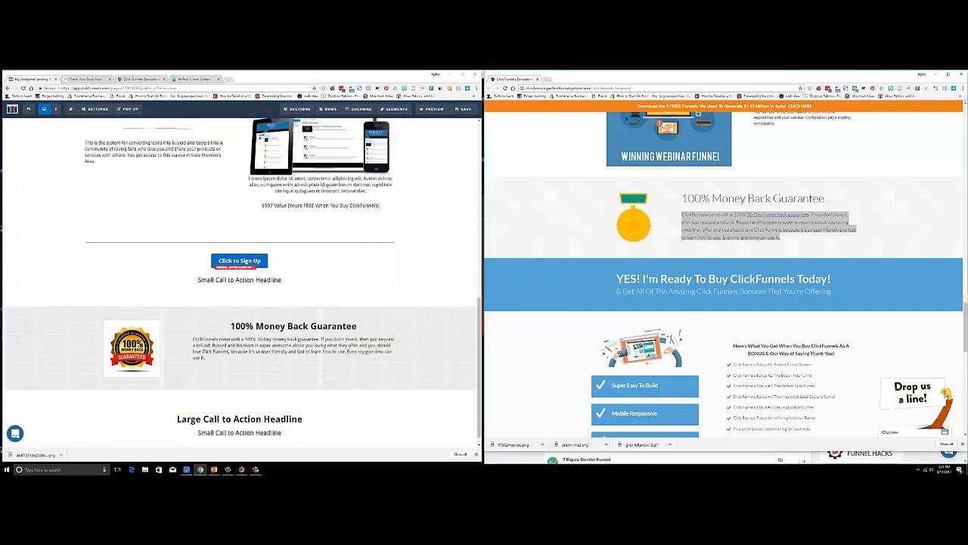
# Replace the large placeholder headline with "YES! I'm Ready To Buy ClickFunnels Today!" copied from the reference page
pyautogui.tripleClick(724, 280)
pyautogui.hotkey('ctrl', 'c')
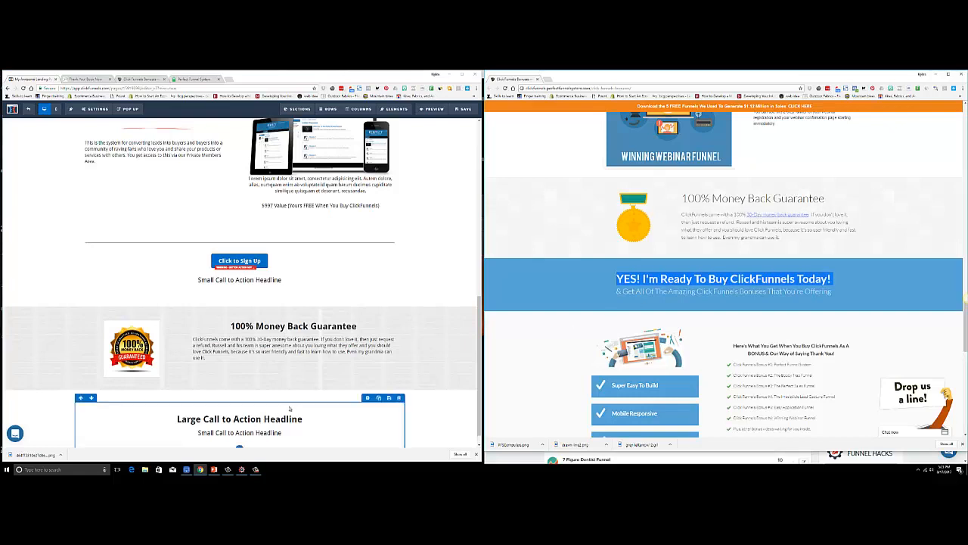
pyautogui.doubleClick(248, 418)
pyautogui.hotkey('ctrl', 'a')
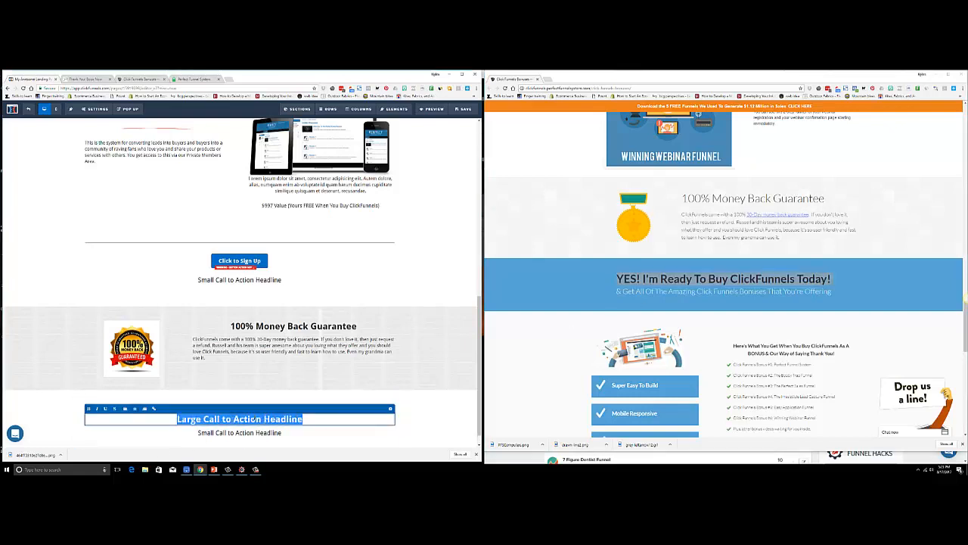
pyautogui.hotkey('ctrl', 'v')
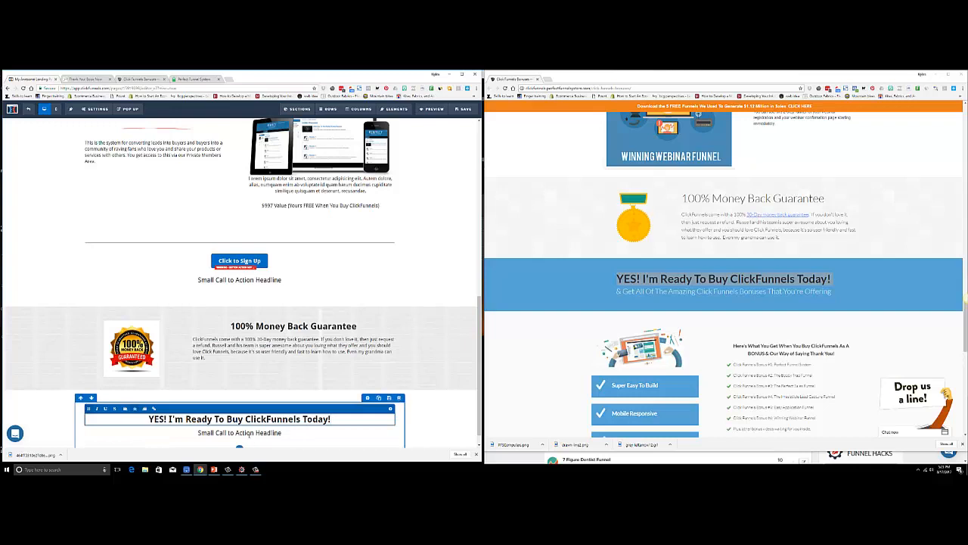
# Replace the placeholder sub-headline with "& Get All Of The Amazing Click Funnels Bonuses That You're Offering" copied from the reference page
pyautogui.doubleClick(249, 434)
pyautogui.hotkey('ctrl', 'a')
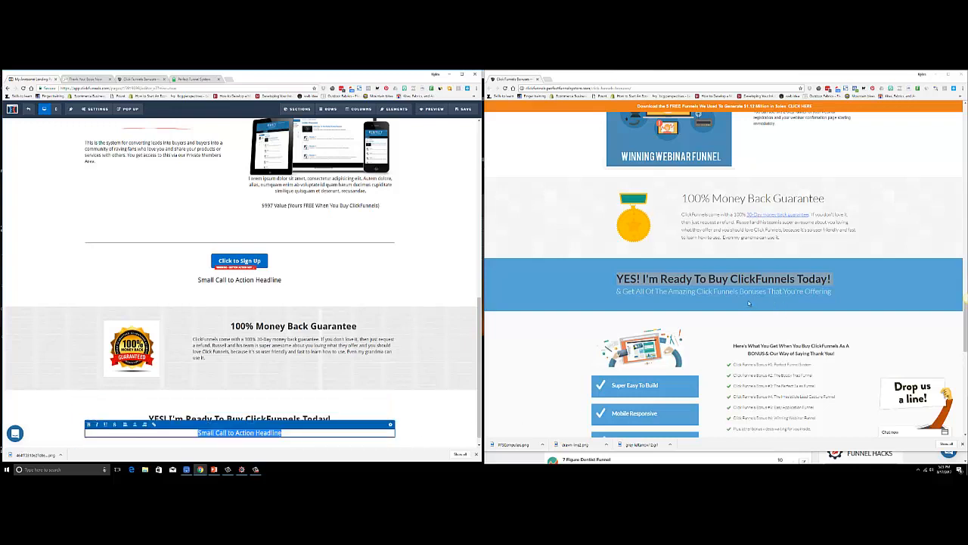
pyautogui.tripleClick(742, 293)
pyautogui.click(742, 293)
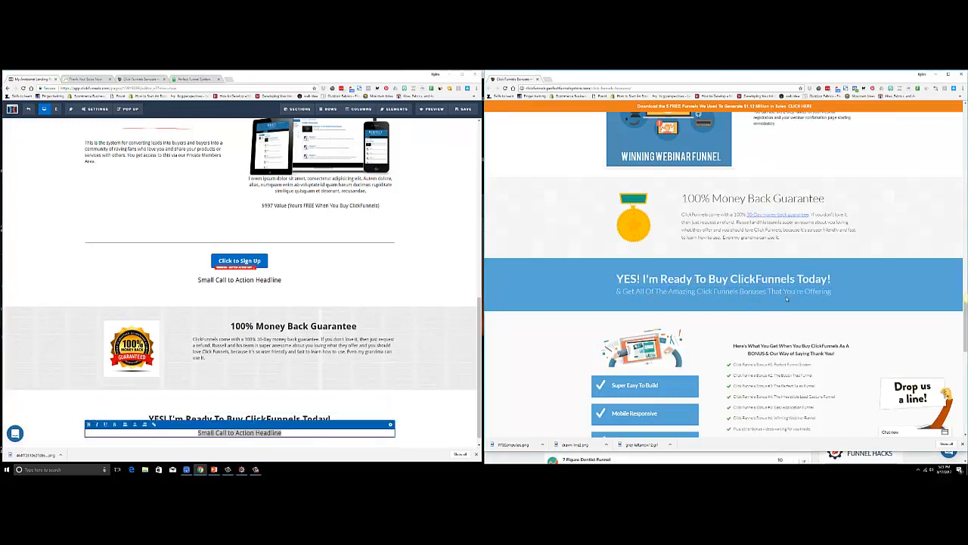
pyautogui.moveTo(834, 292); pyautogui.dragTo(617, 295)
pyautogui.hotkey('ctrl', 'c')
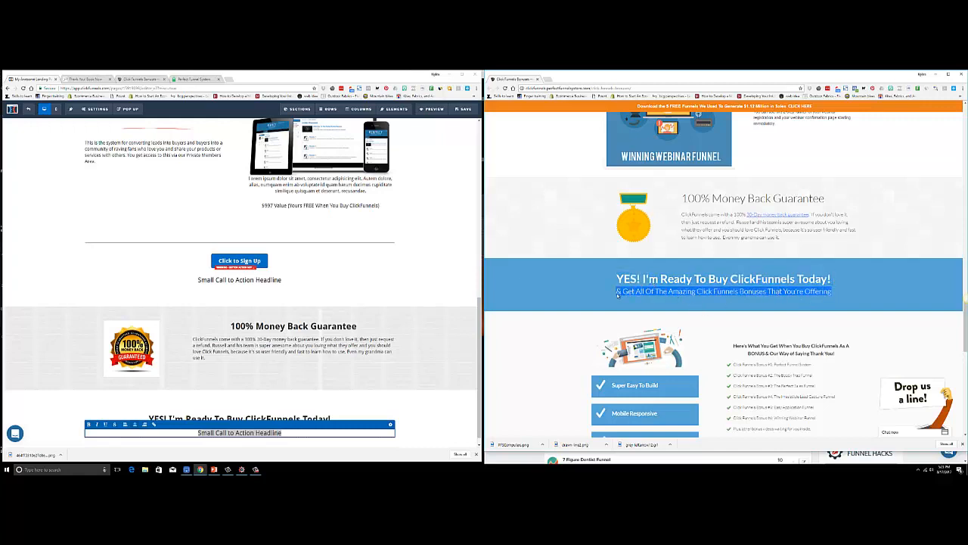
pyautogui.click(292, 433)
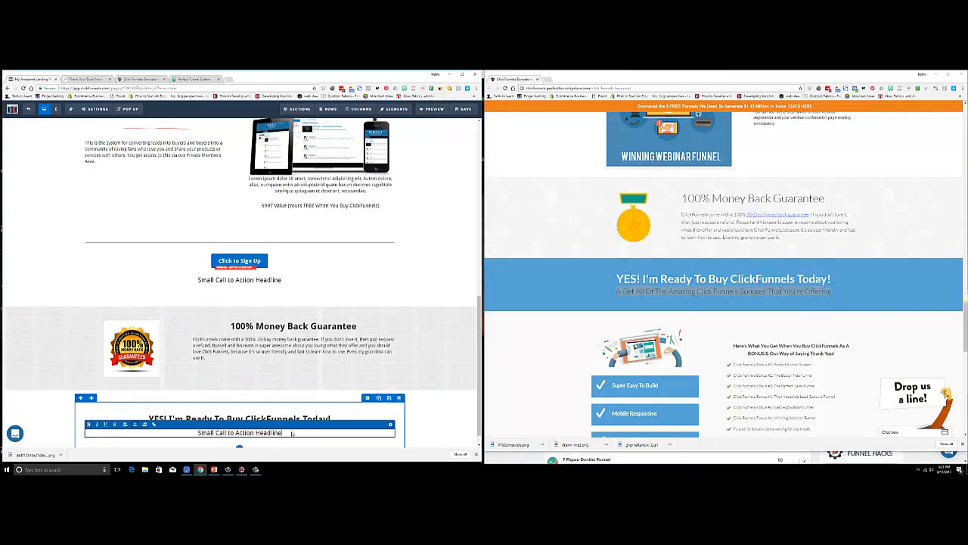
pyautogui.tripleClick(291, 434)
pyautogui.hotkey('ctrl', 'v')
pyautogui.click(423, 428)
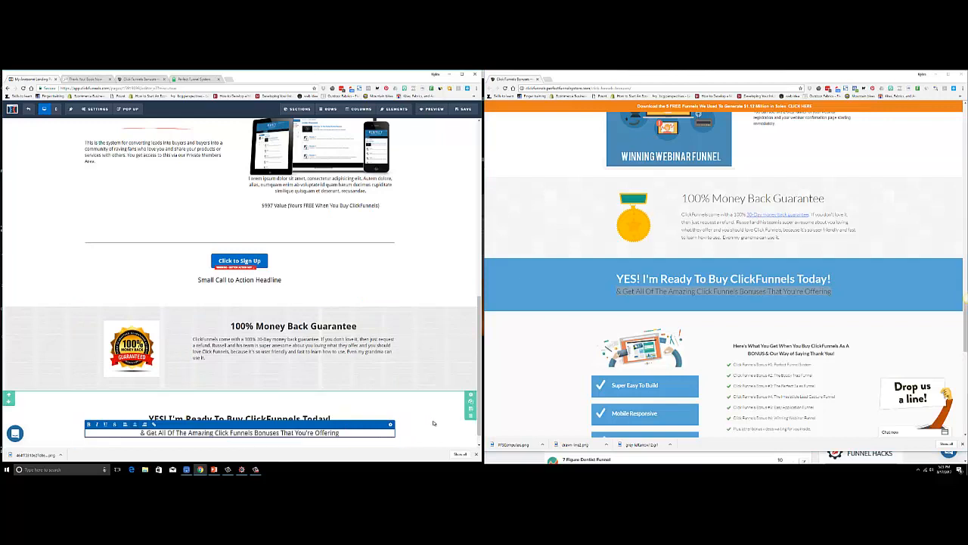
# Add a full-width section below the "YES! I'm Ready To Buy ClickFunnels Today!" section
pyautogui.scroll(-1, 439, 429)
pyautogui.scroll(-3, 748, 316)
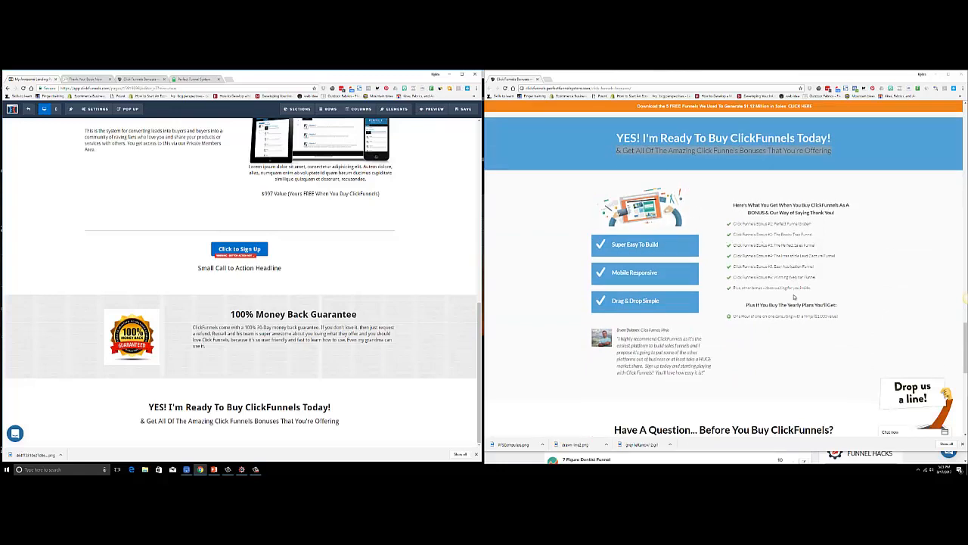
pyautogui.scroll(-1, 795, 294)
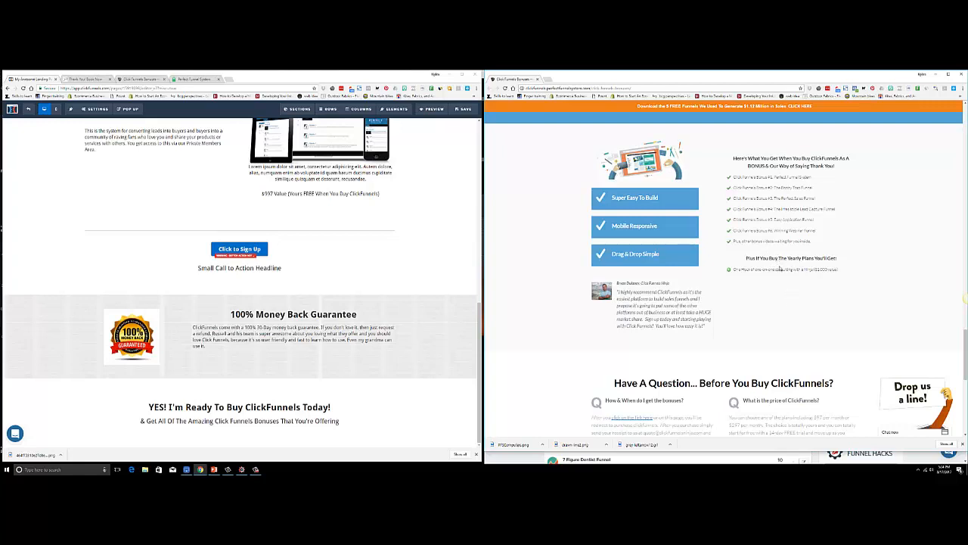
pyautogui.scroll(-3, 779, 268)
pyautogui.scroll(2, 779, 268)
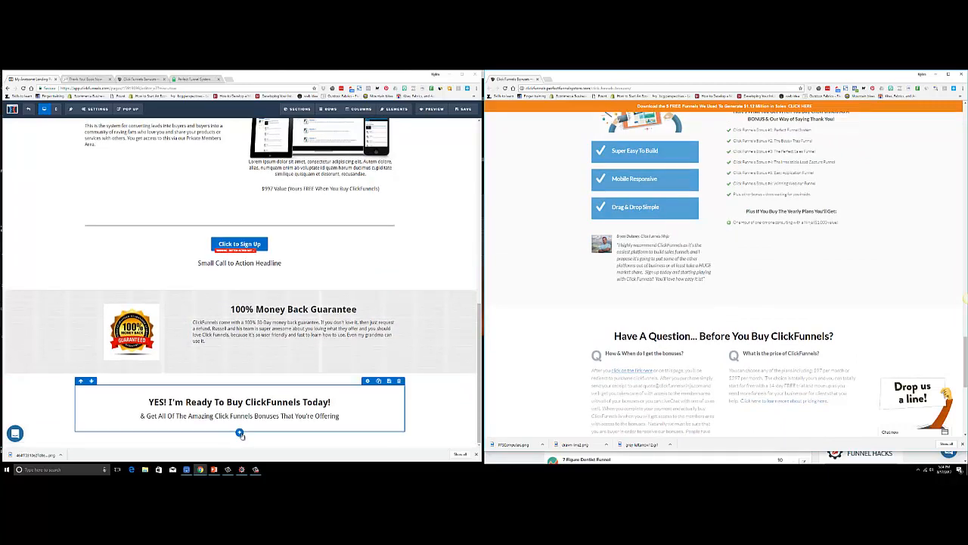
pyautogui.click(240, 434)
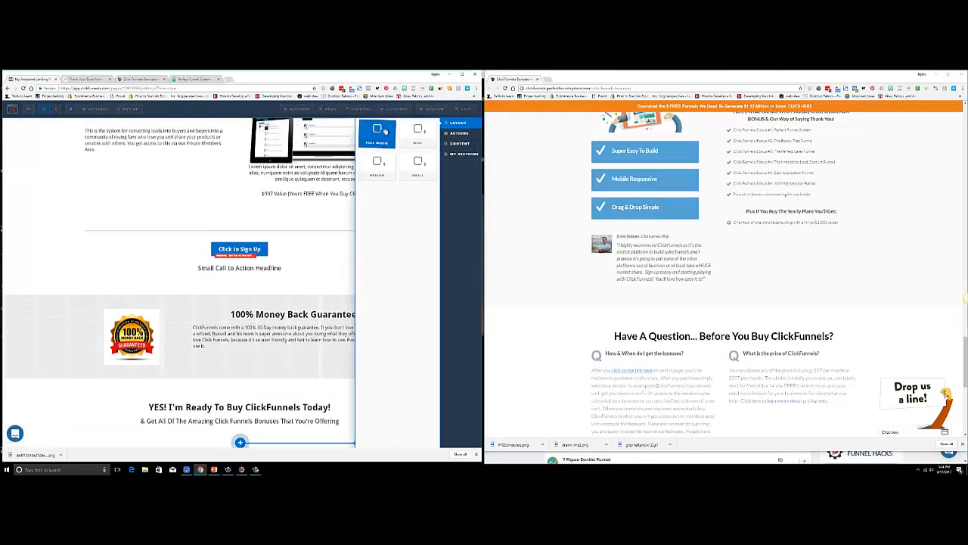
pyautogui.click(385, 131)
# Give the "YES! I'm Ready To Buy ClickFunnels Today!" section a grey background colour
pyautogui.scroll(4, 736, 340)
pyautogui.scroll(-3, 736, 340)
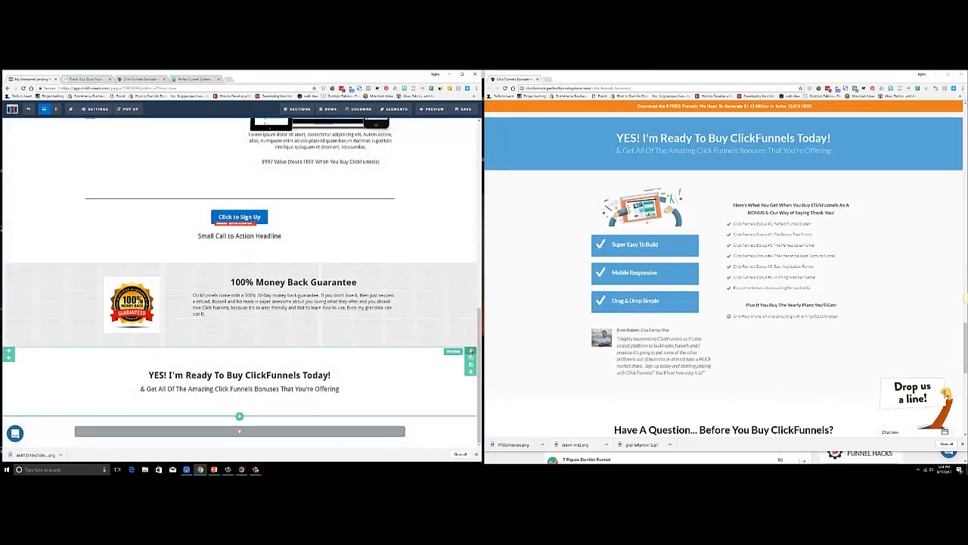
pyautogui.click(471, 352)
pyautogui.click(444, 244)
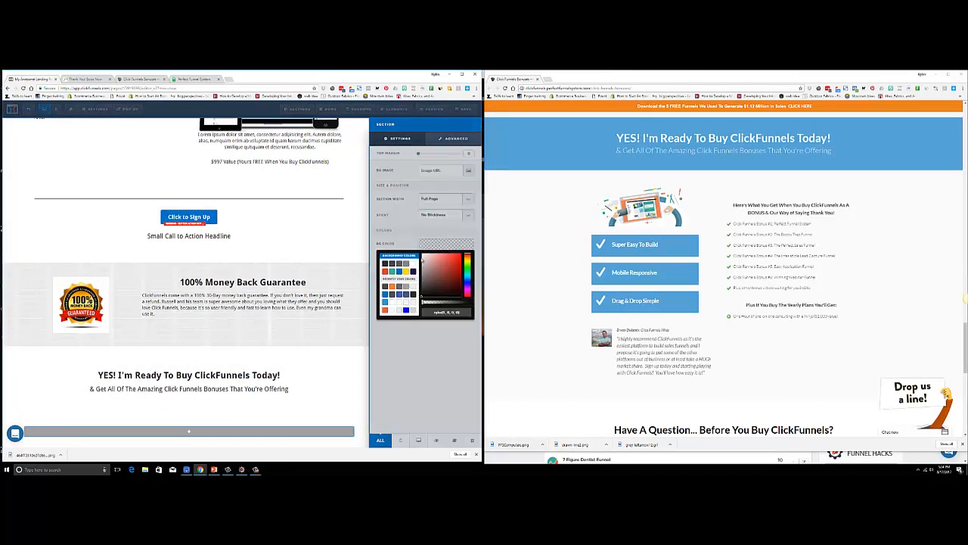
pyautogui.click(398, 310)
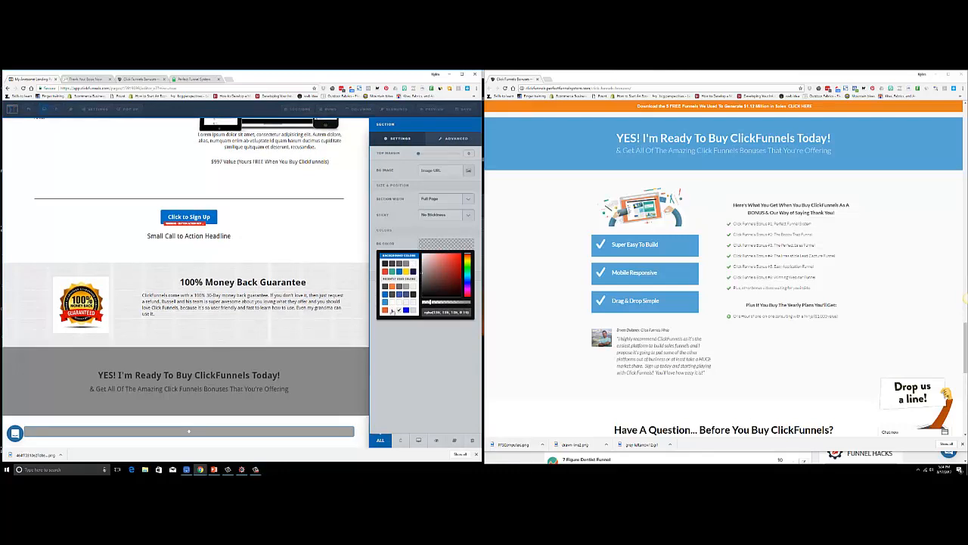
pyautogui.click(317, 386)
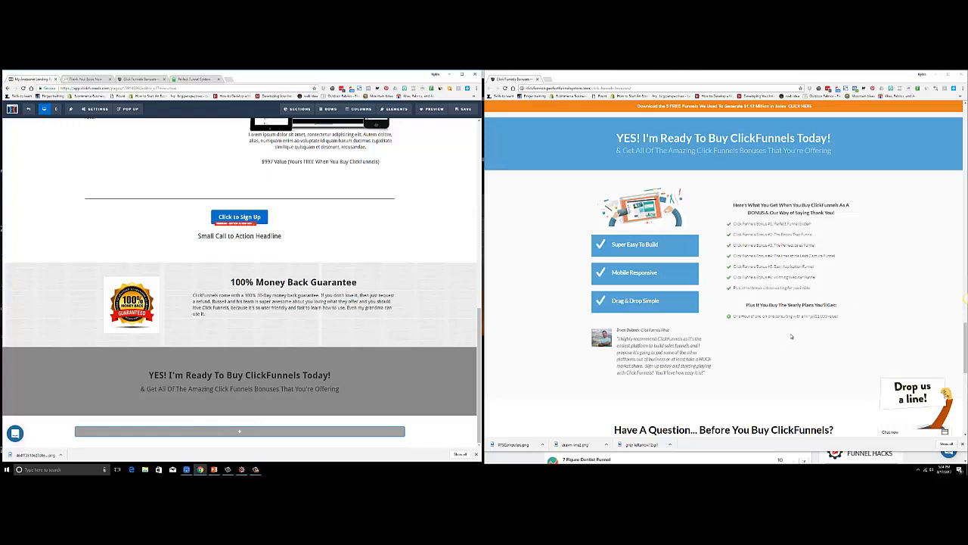
# Add a two-column row to the empty bottom section and place an image element in its left column
pyautogui.click(254, 431)
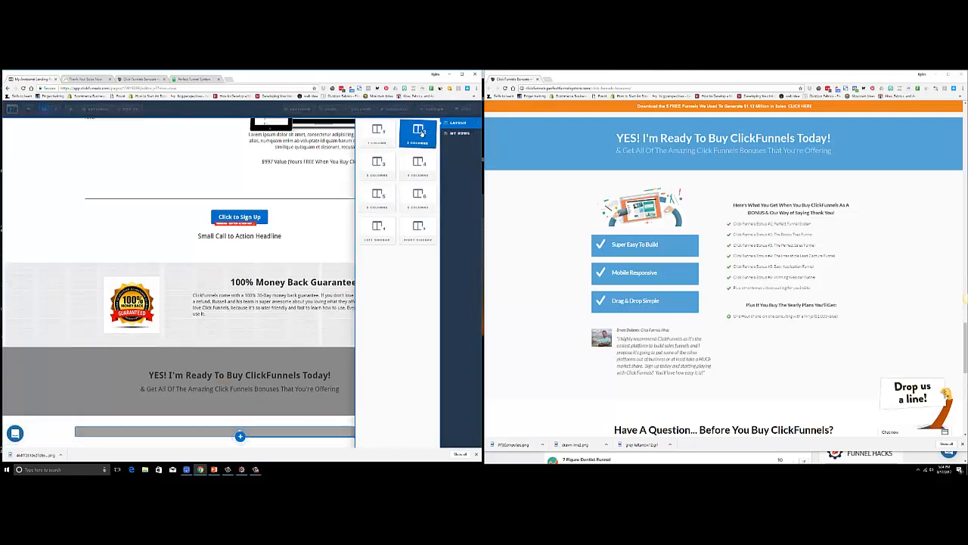
pyautogui.click(418, 133)
pyautogui.scroll(-1, 264, 423)
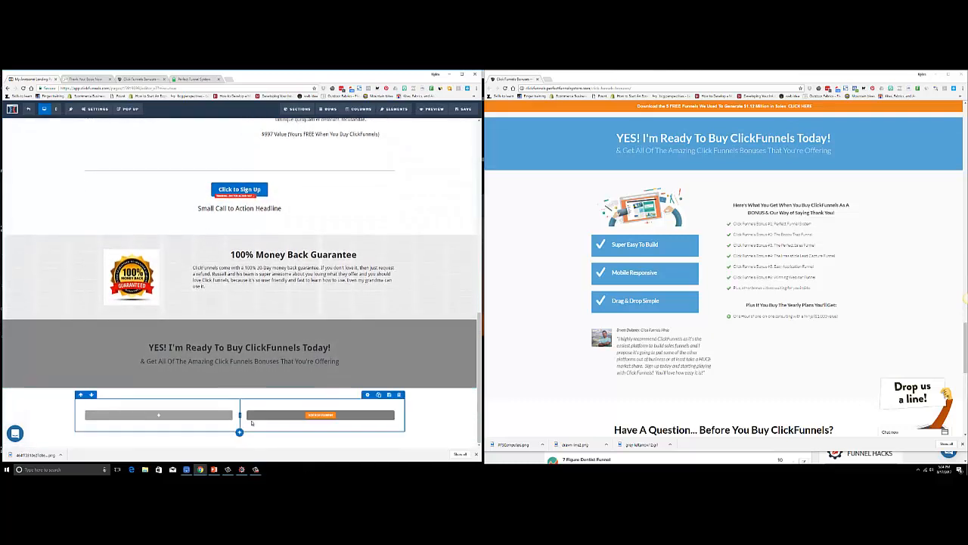
pyautogui.click(176, 416)
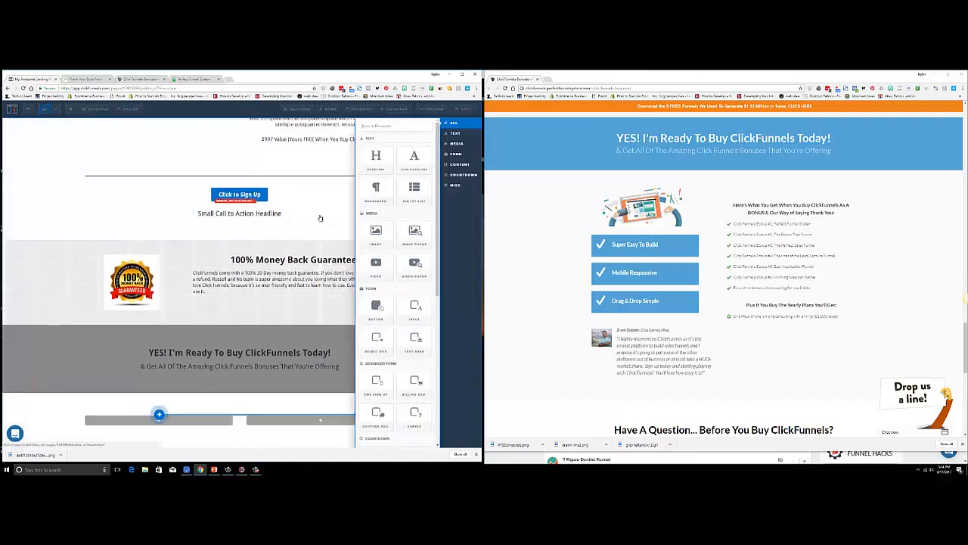
pyautogui.click(377, 234)
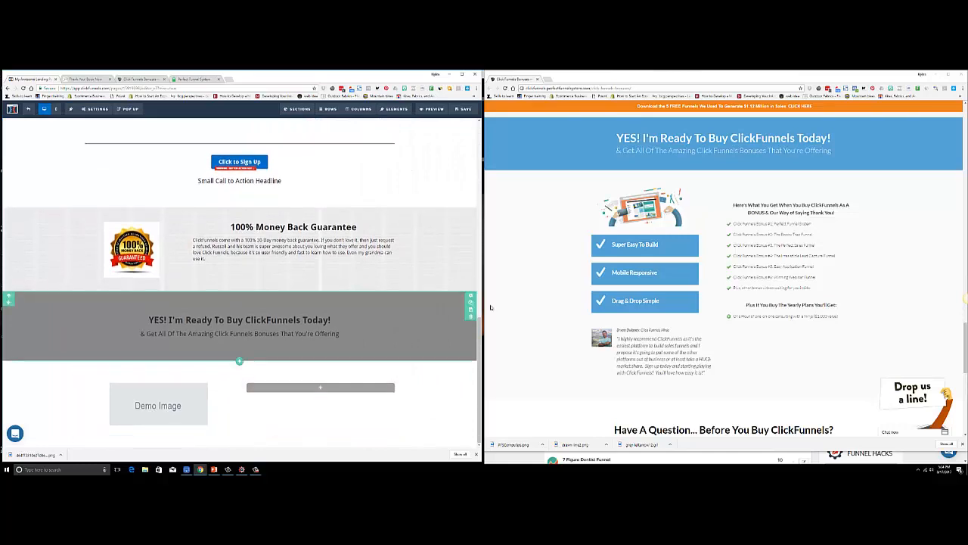
# Add an FAQ element to the right column beside the demo image, following the reference page's question section
pyautogui.scroll(-5, 807, 289)
pyautogui.scroll(2, 807, 288)
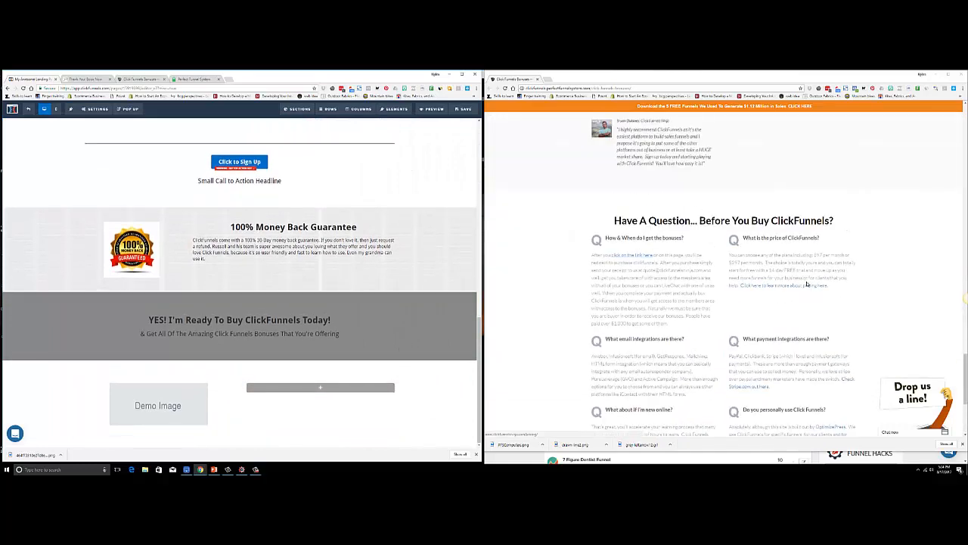
pyautogui.scroll(3, 807, 288)
pyautogui.scroll(-2, 790, 299)
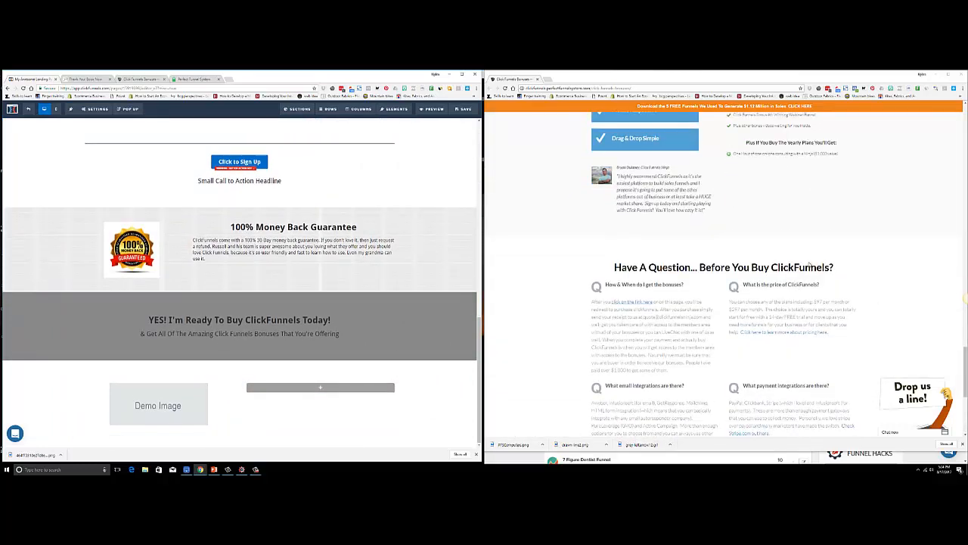
pyautogui.scroll(-2, 806, 245)
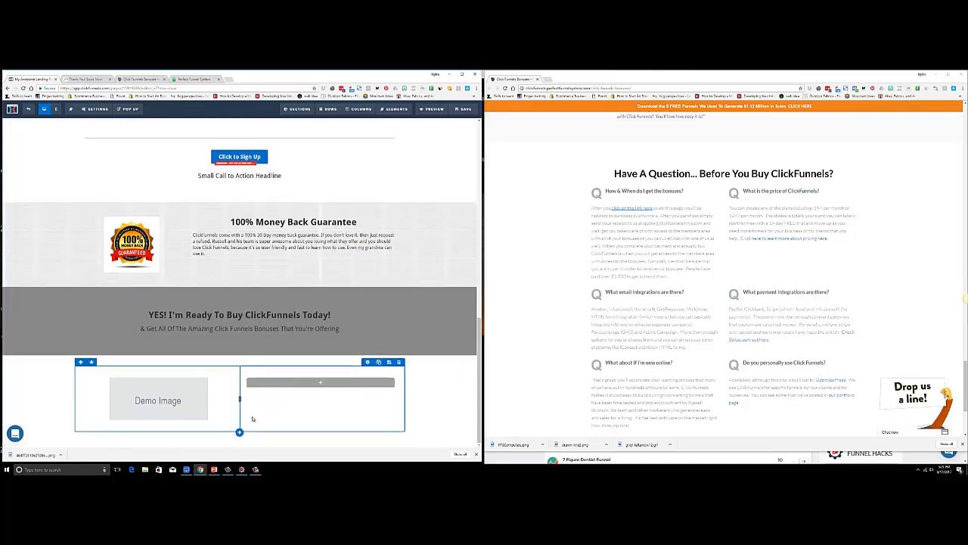
pyautogui.click(320, 382)
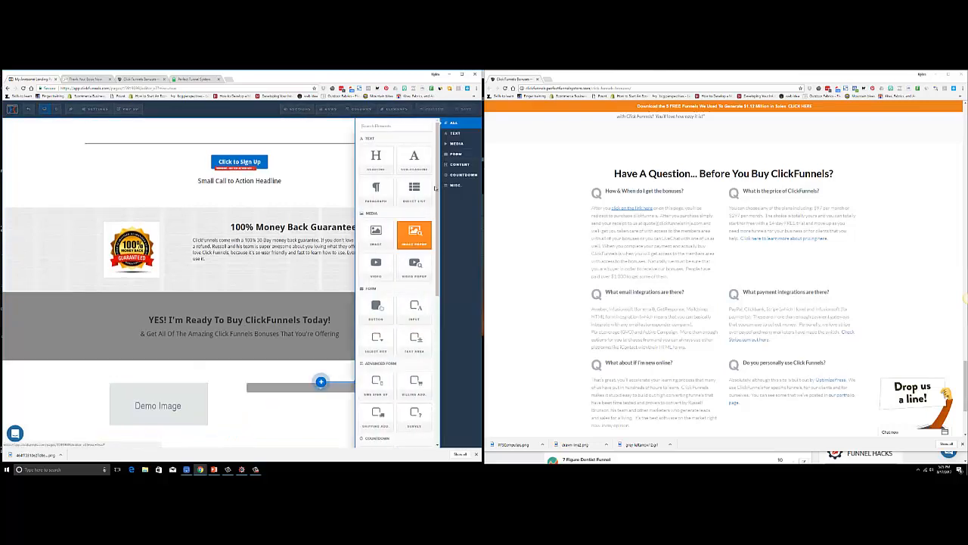
pyautogui.click(455, 186)
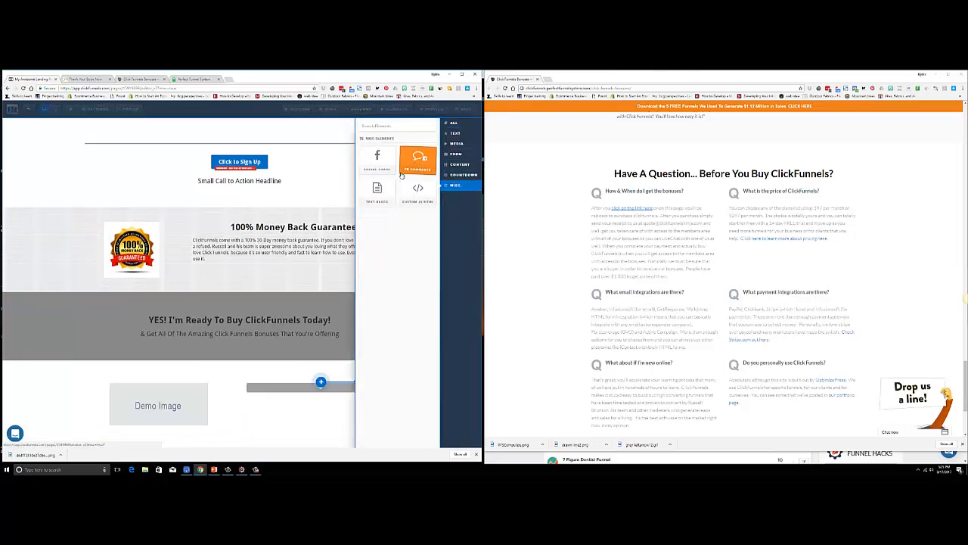
pyautogui.click(459, 165)
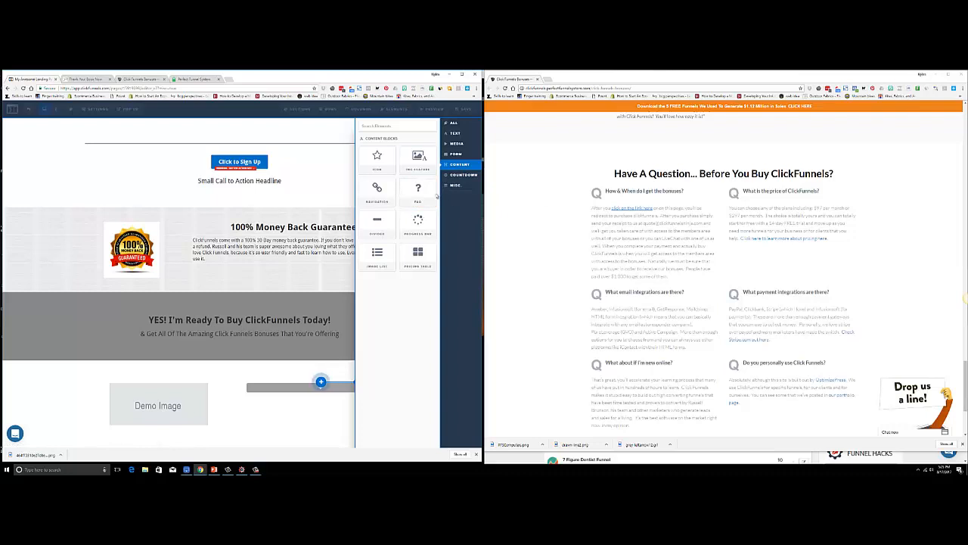
pyautogui.moveTo(418, 189); pyautogui.dragTo(310, 390)
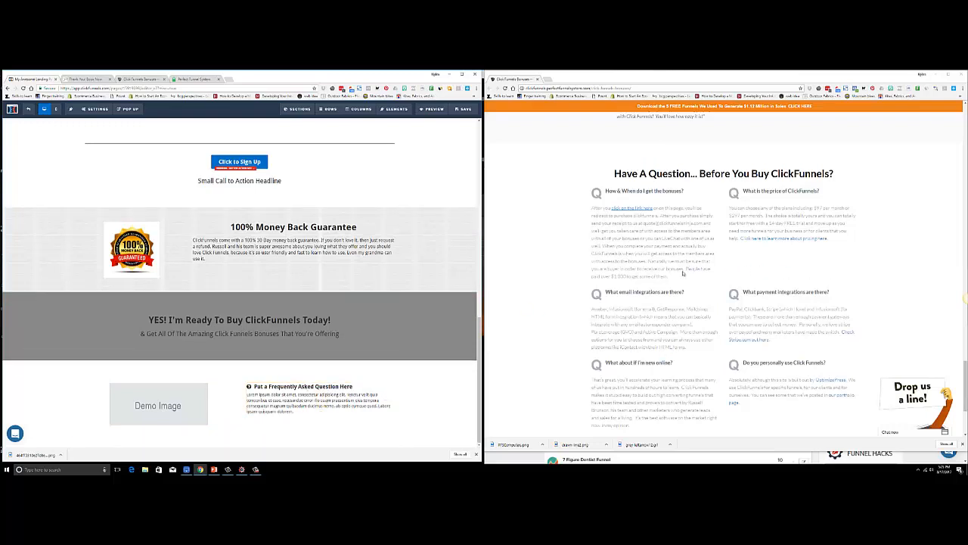
pyautogui.scroll(-1, 715, 266)
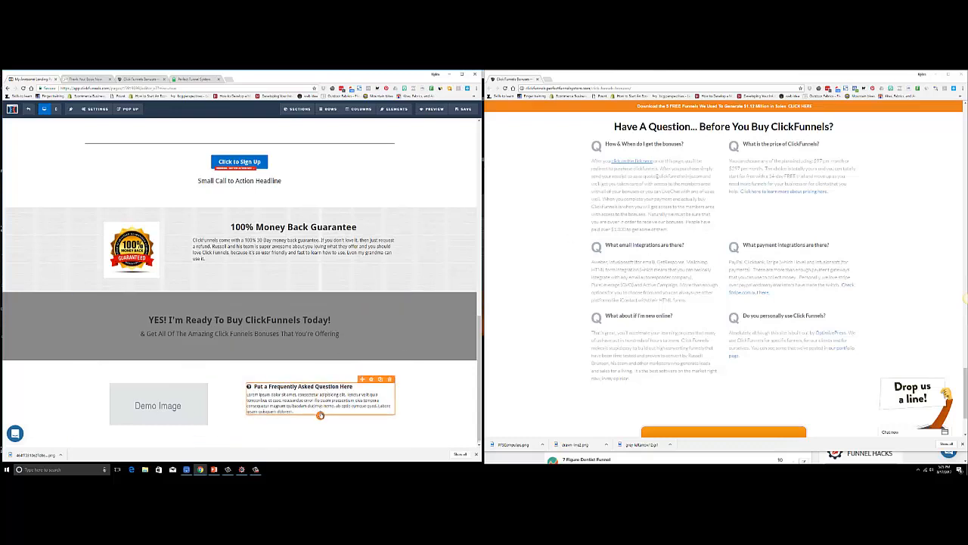
pyautogui.click(380, 379)
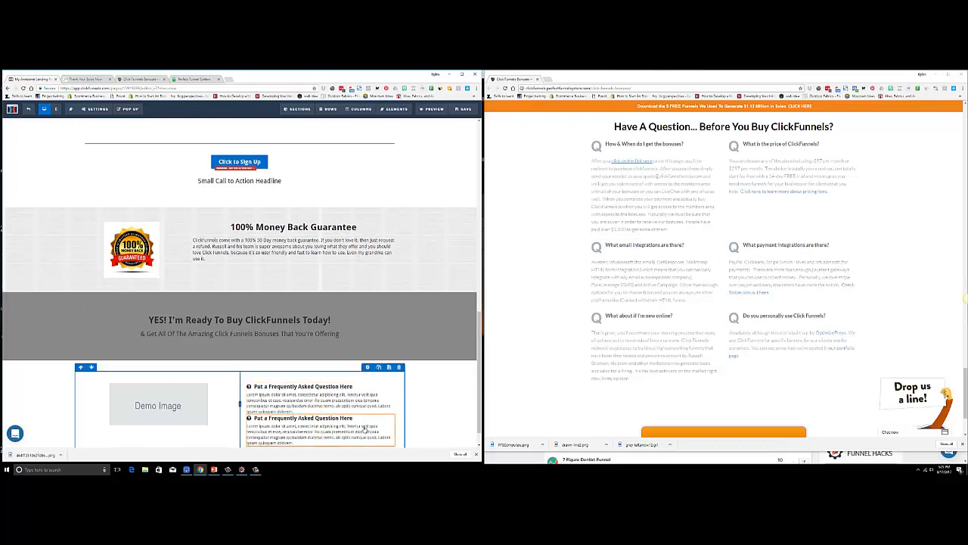
pyautogui.click(380, 375)
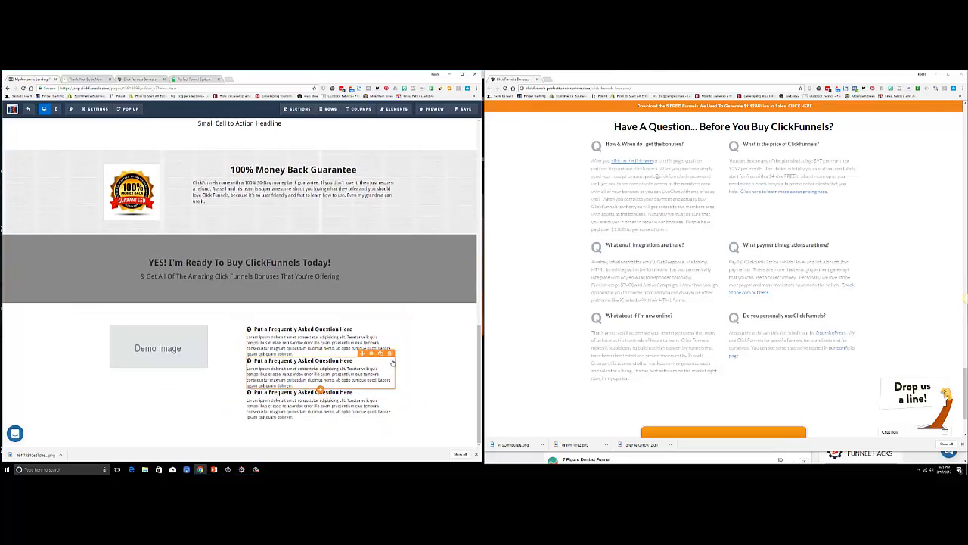
pyautogui.click(388, 354)
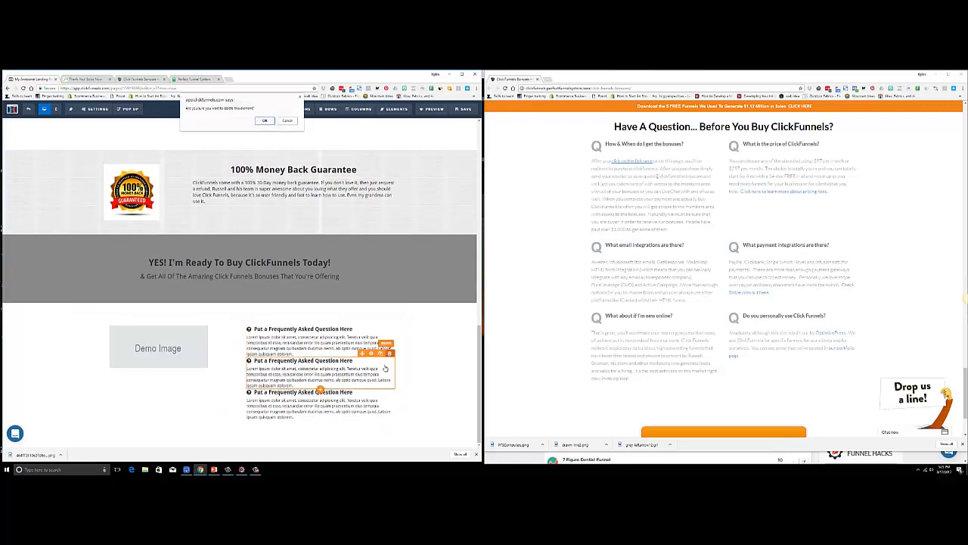
pyautogui.click(264, 120)
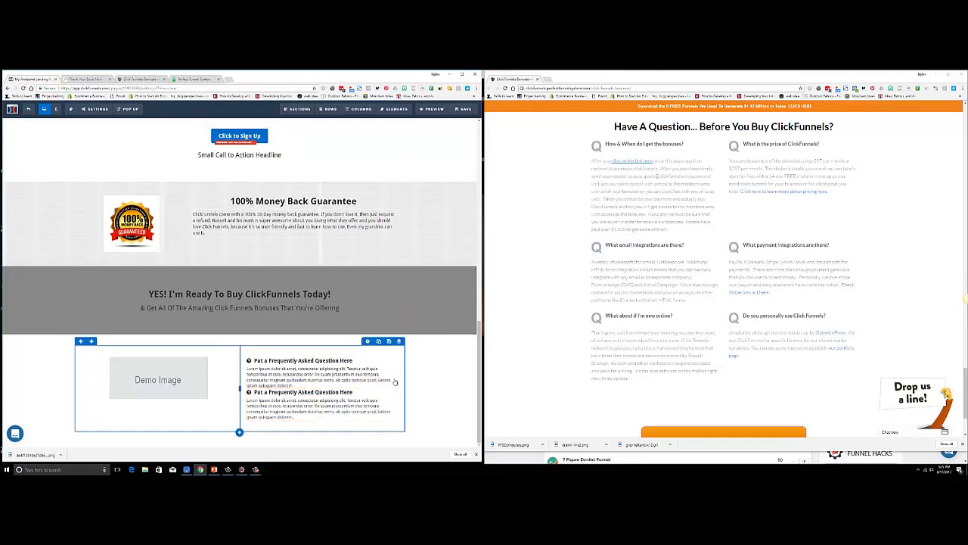
pyautogui.click(389, 385)
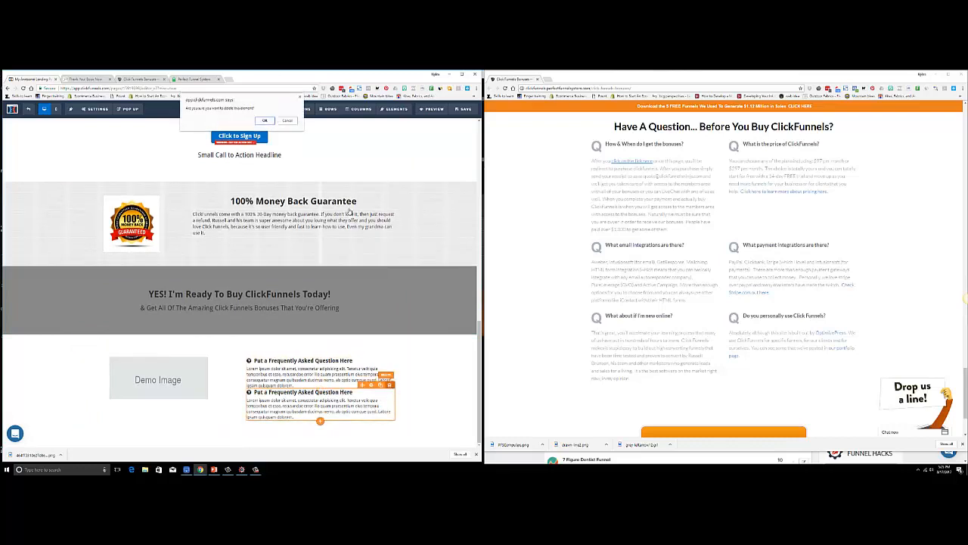
pyautogui.click(264, 120)
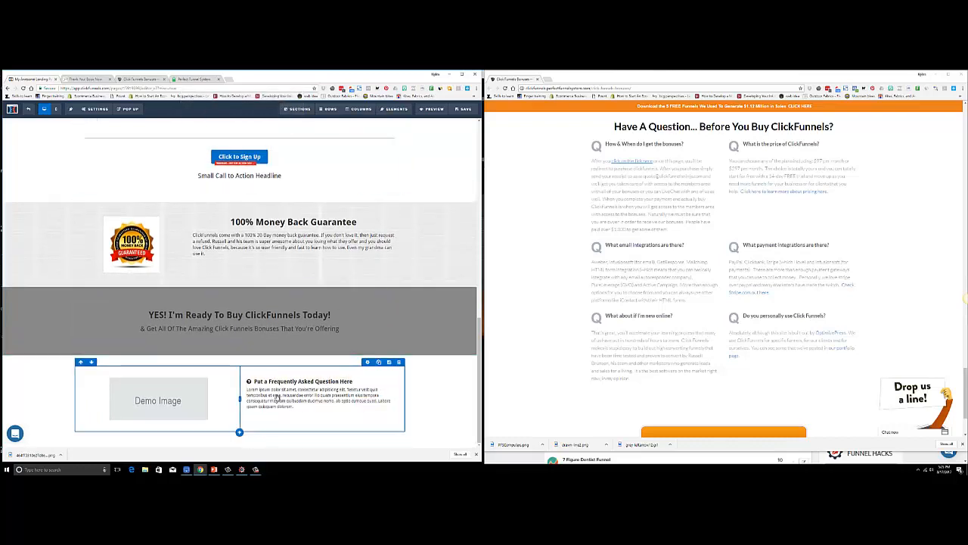
# Duplicate the image-and-FAQ row and place a copy of its FAQ block beneath the demo image in the new row
pyautogui.click(378, 361)
pyautogui.scroll(-1, 300, 350)
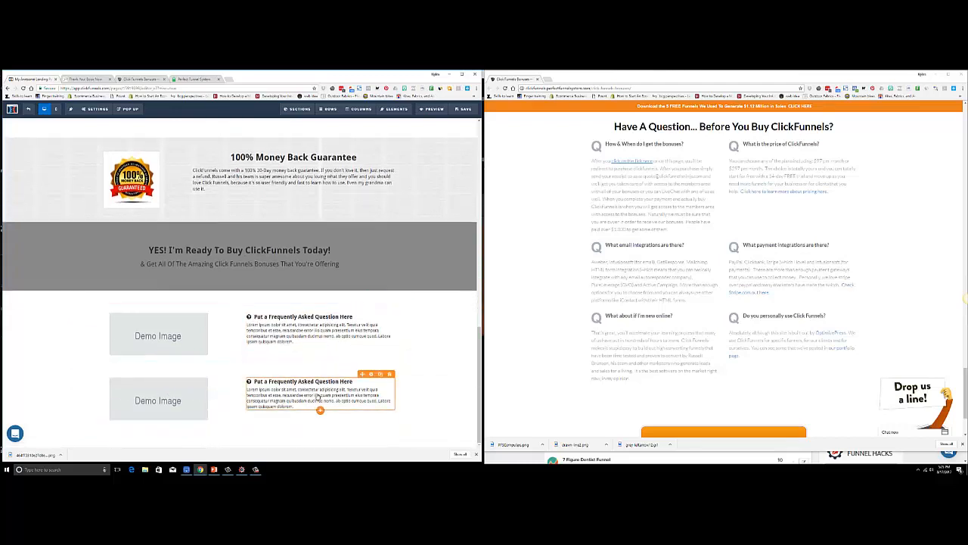
pyautogui.click(380, 373)
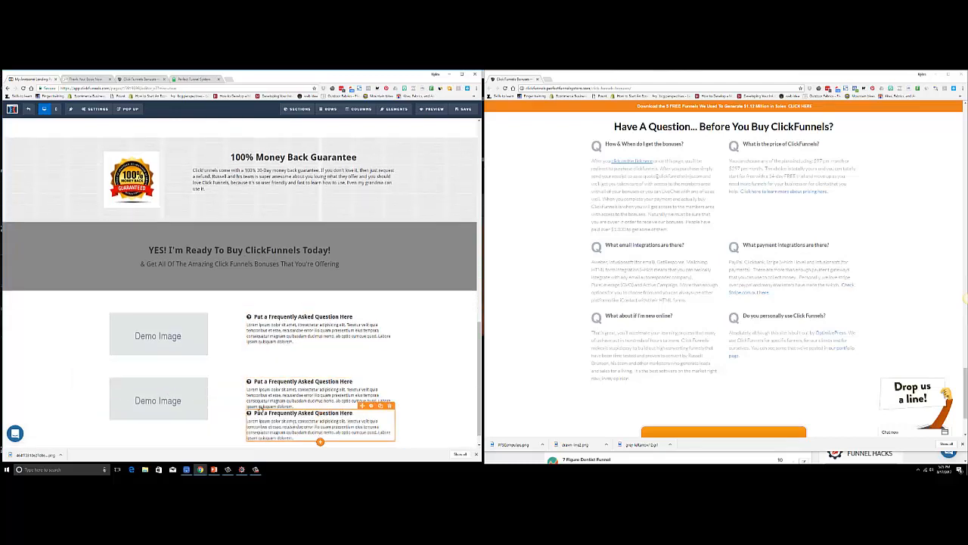
pyautogui.moveTo(259, 407); pyautogui.dragTo(200, 401)
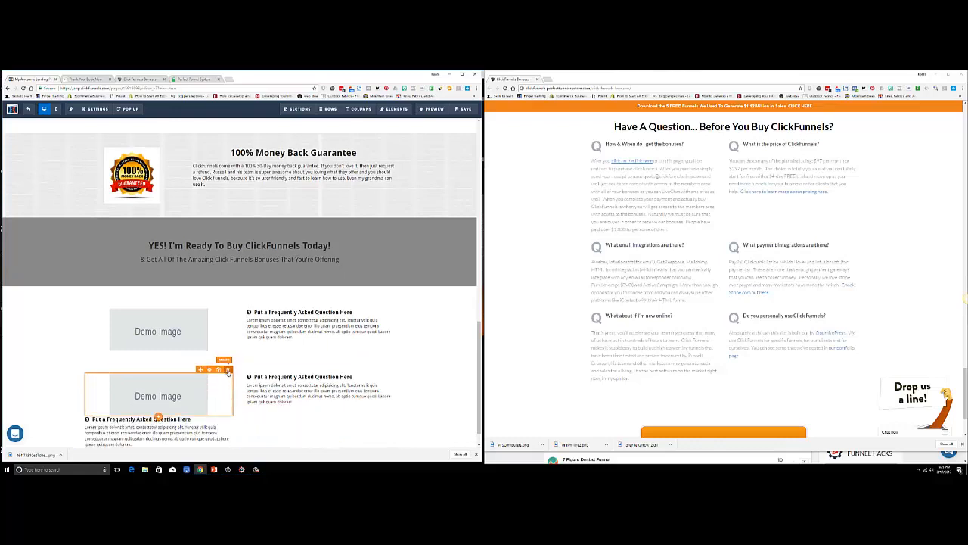
# Delete the demo image from the second row and duplicate that row of two FAQ blocks
pyautogui.click(228, 370)
pyautogui.press('Return')
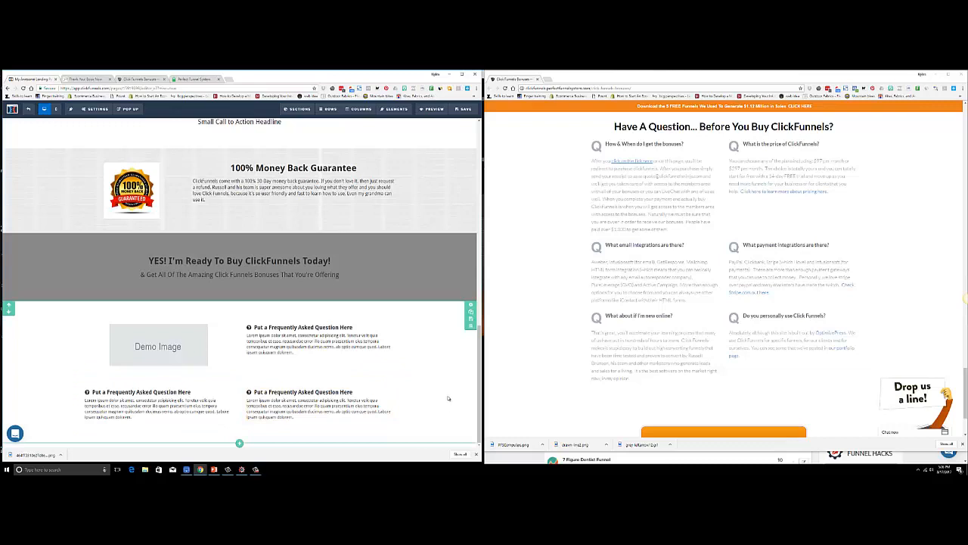
pyautogui.moveTo(393, 401)
pyautogui.click(375, 372)
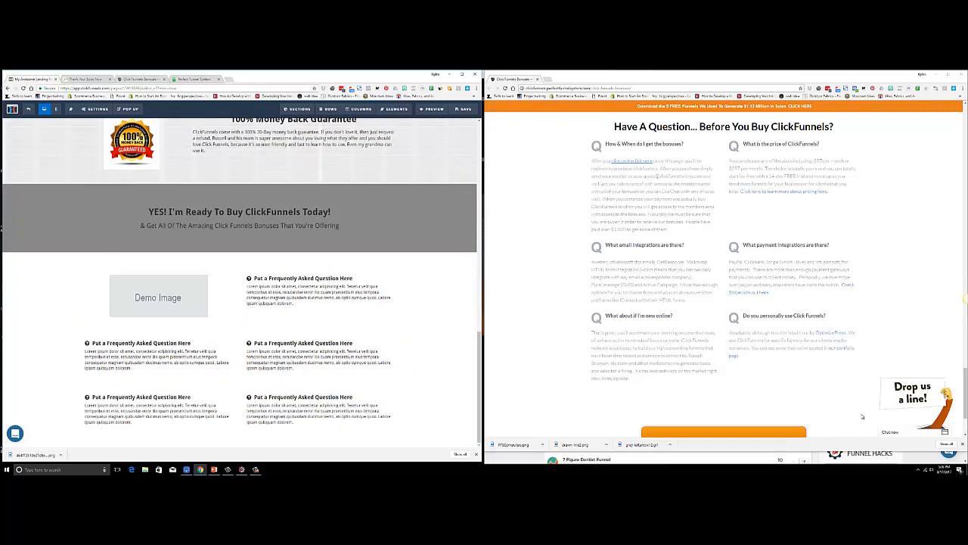
pyautogui.scroll(-2, 760, 382)
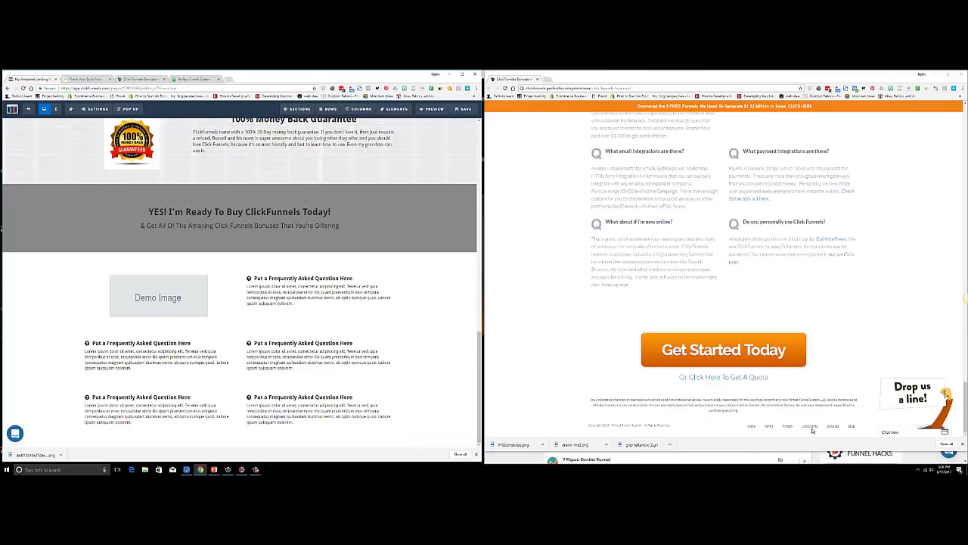
pyautogui.scroll(15, 825, 291)
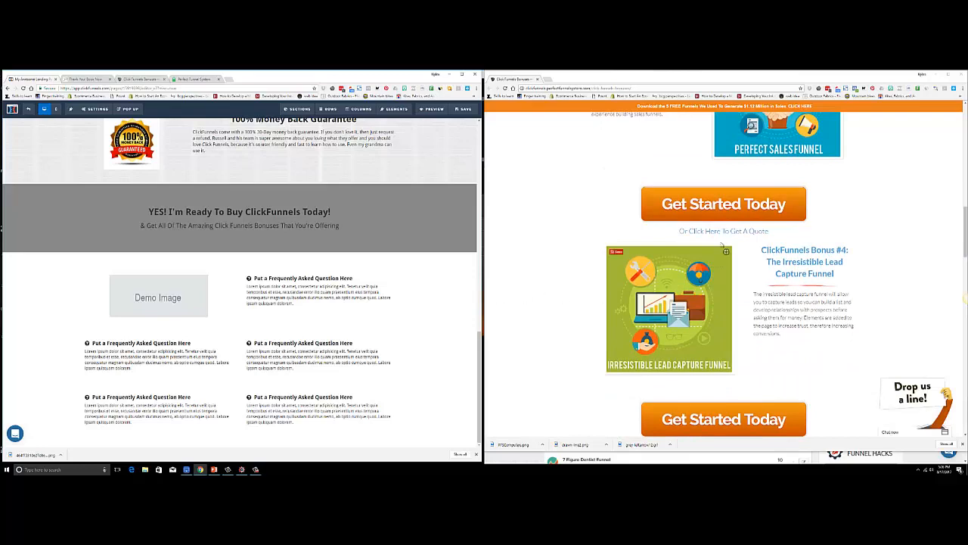
pyautogui.scroll(10, 924, 240)
pyautogui.scroll(-4, 911, 245)
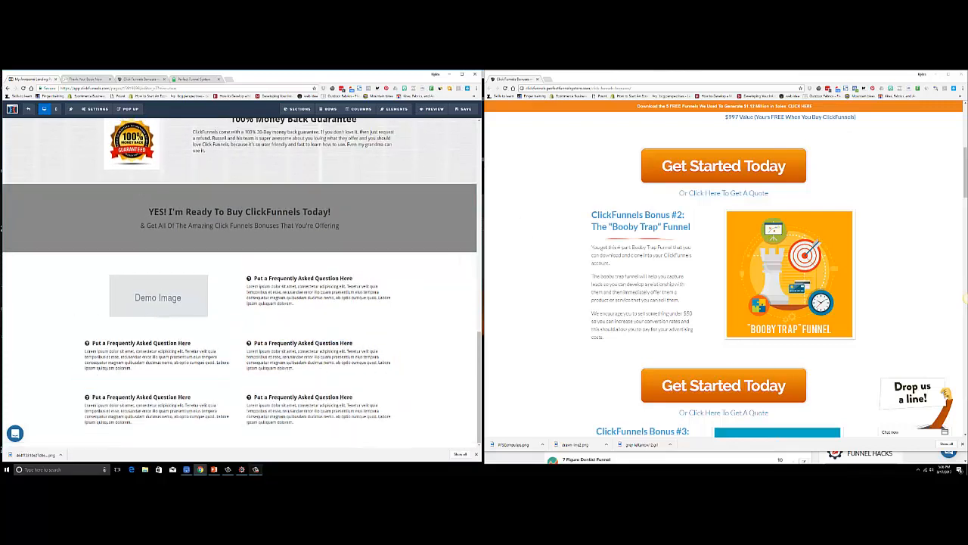
pyautogui.click(255, 469)
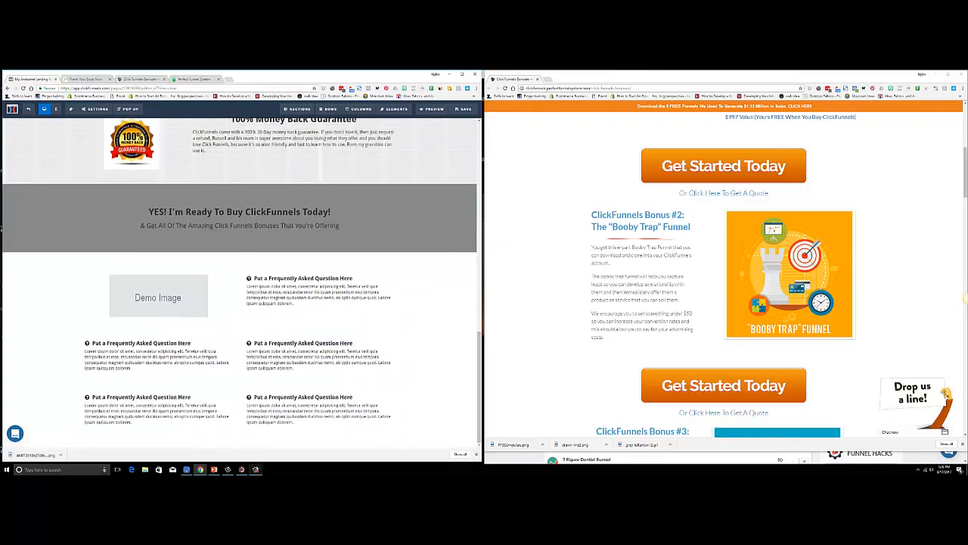